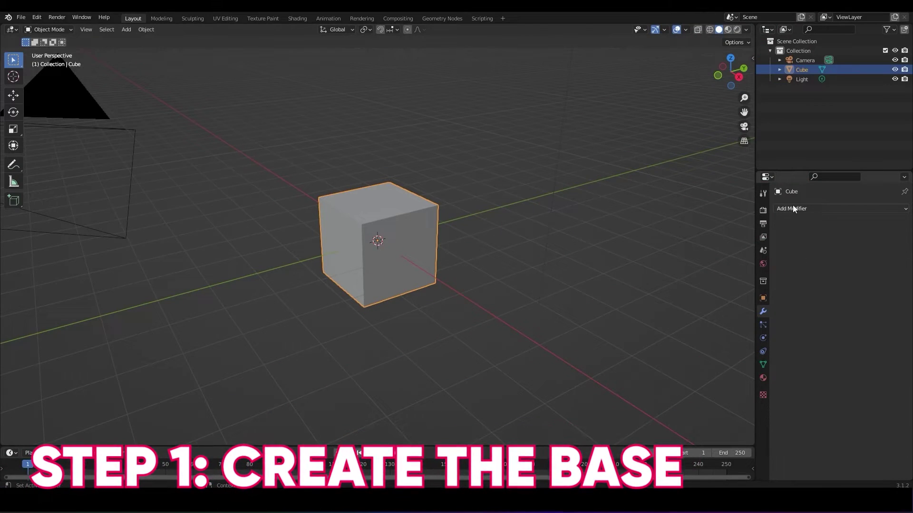
# - Add a Subdivision Surface modifier to the cube and scale the rounded shape up uniformly to about twice its size
pyautogui.click(792, 208)
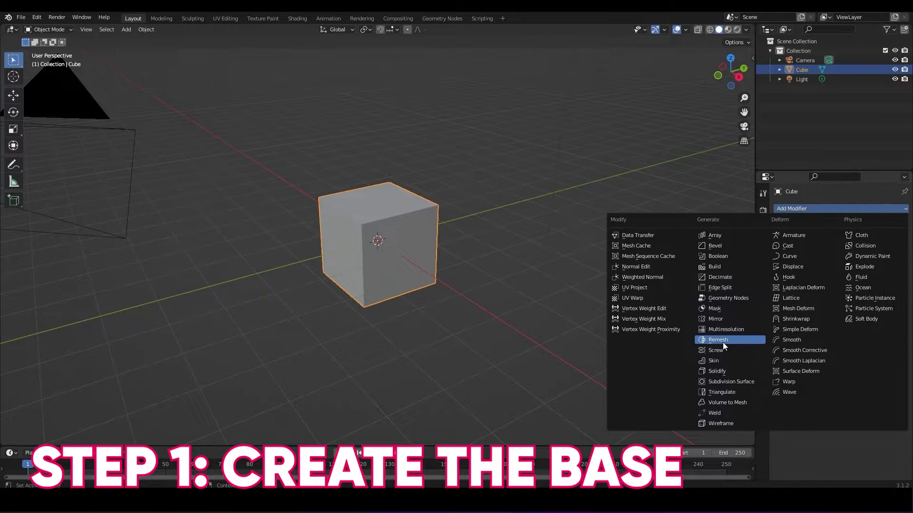
pyautogui.click(713, 381)
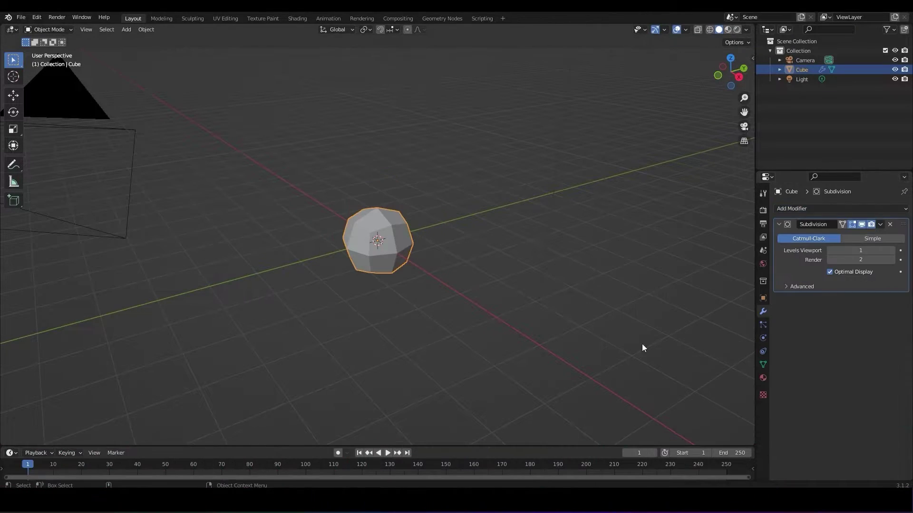
pyautogui.hotkey('shift', 'space')
pyautogui.press('s')
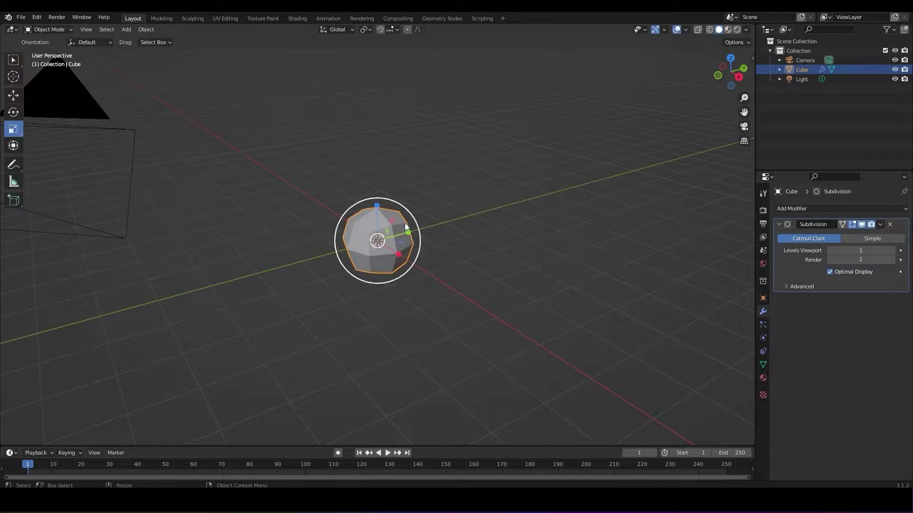
pyautogui.moveTo(408, 219); pyautogui.dragTo(464, 202)
pyautogui.hotkey('shift', 'space')
pyautogui.press('g')
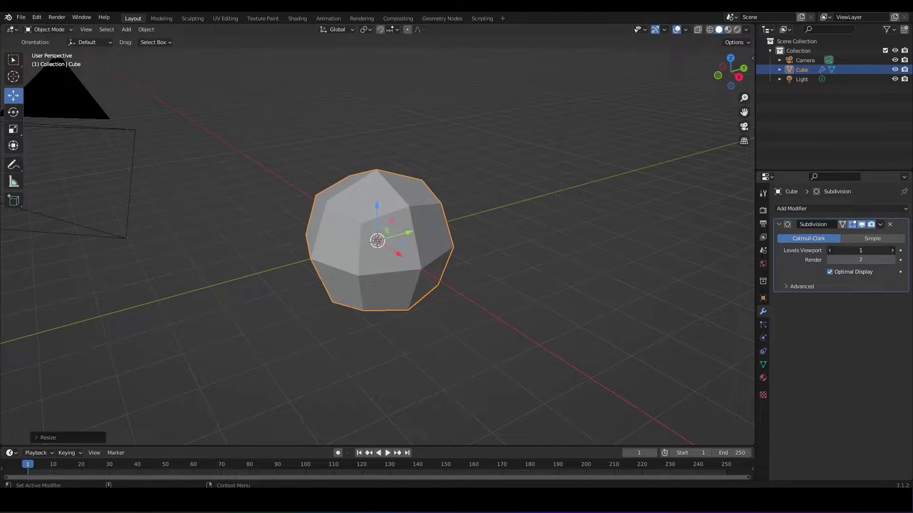
# - Set the subdivision's viewport level to 2 and stretch the ball slightly along the X and Y axes
pyautogui.click(892, 250)
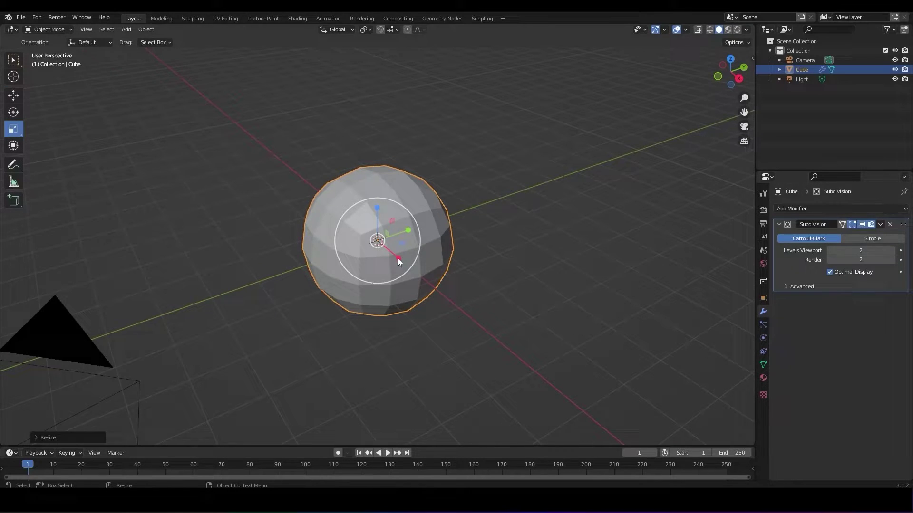
pyautogui.moveTo(398, 258); pyautogui.dragTo(410, 265)
pyautogui.moveTo(468, 266); pyautogui.dragTo(420, 255, button='middle')
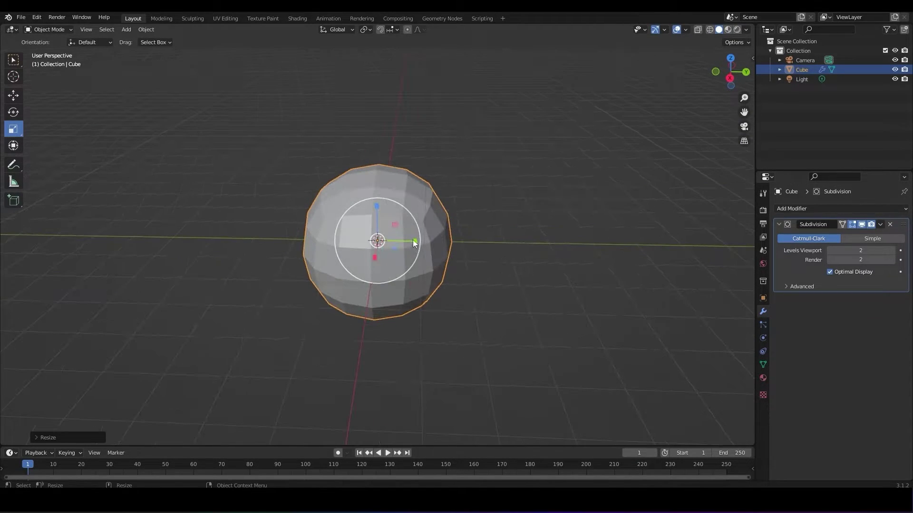
pyautogui.moveTo(414, 240); pyautogui.dragTo(420, 240)
pyautogui.moveTo(509, 277)
pyautogui.mouseDown(button='middle')
pyautogui.moveTo(484, 252)
pyautogui.moveTo(375, 248)
pyautogui.moveTo(523, 266)
pyautogui.mouseUp(button='middle')
# - Apply the Subdivision modifier and switch the ball to Edit Mode
pyautogui.click(881, 225)
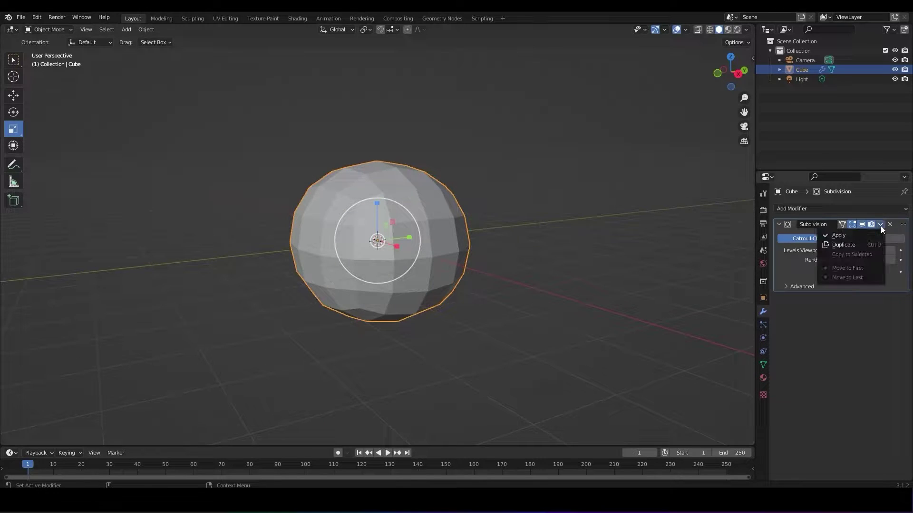
pyautogui.click(840, 236)
pyautogui.click(57, 30)
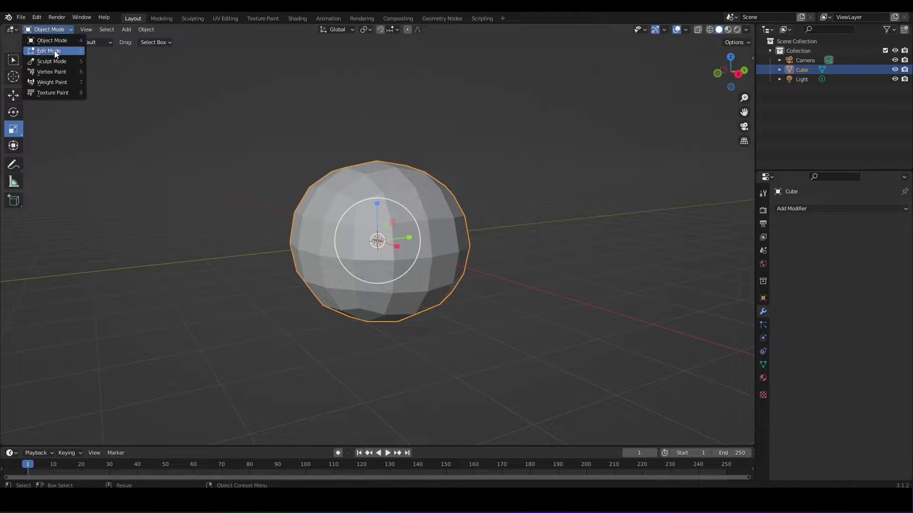
pyautogui.click(50, 51)
# - Enable proportional editing with Smooth falloff and turn on mesh symmetry along the Y axis
pyautogui.keyDown('alt'); pyautogui.click(327, 264); pyautogui.keyUp('alt')
pyautogui.moveTo(401, 63); pyautogui.dragTo(409, 63, button='middle')
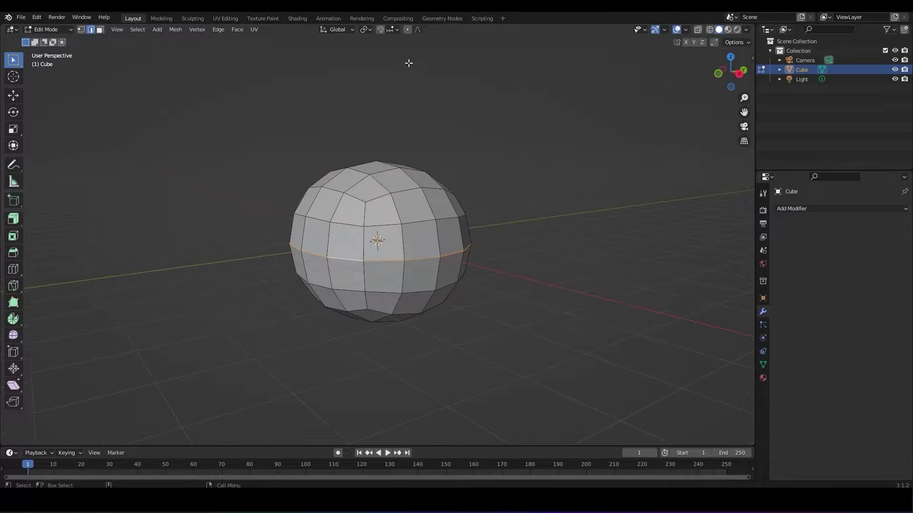
pyautogui.click(408, 31)
pyautogui.click(419, 31)
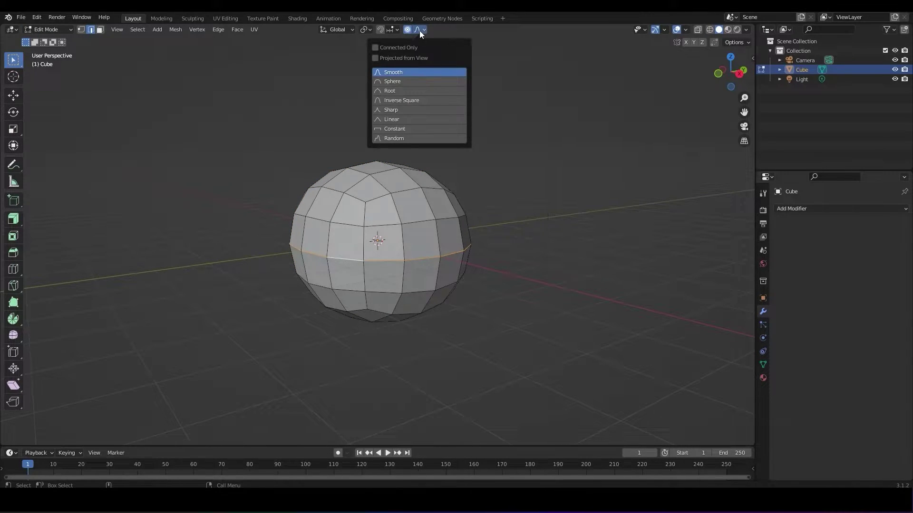
pyautogui.click(394, 72)
pyautogui.moveTo(331, 262); pyautogui.dragTo(388, 247, button='middle')
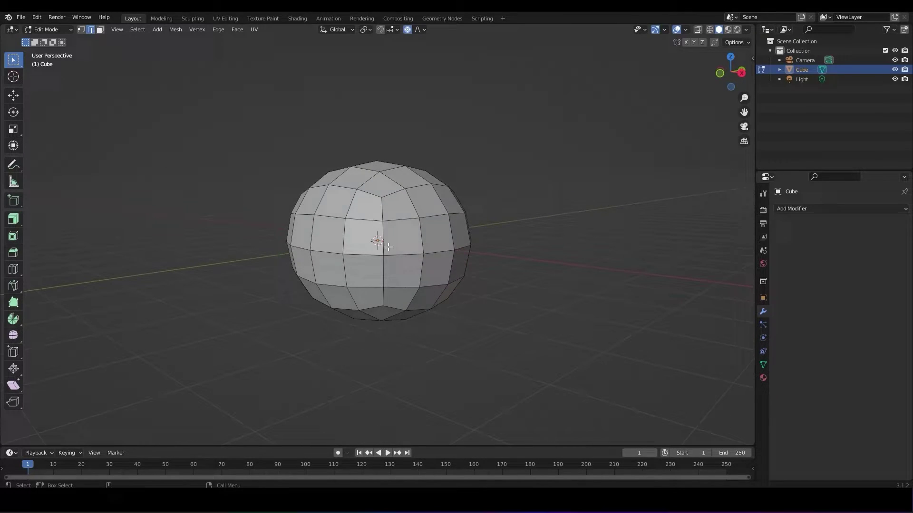
pyautogui.click(691, 44)
pyautogui.moveTo(546, 228); pyautogui.dragTo(372, 298, button='middle')
# - Try to shift a middle edge of the ball along Z with proportional editing, and undo the move
pyautogui.hotkey('shift', 'space')
pyautogui.press('g')
pyautogui.moveTo(313, 200); pyautogui.dragTo(366, 288)
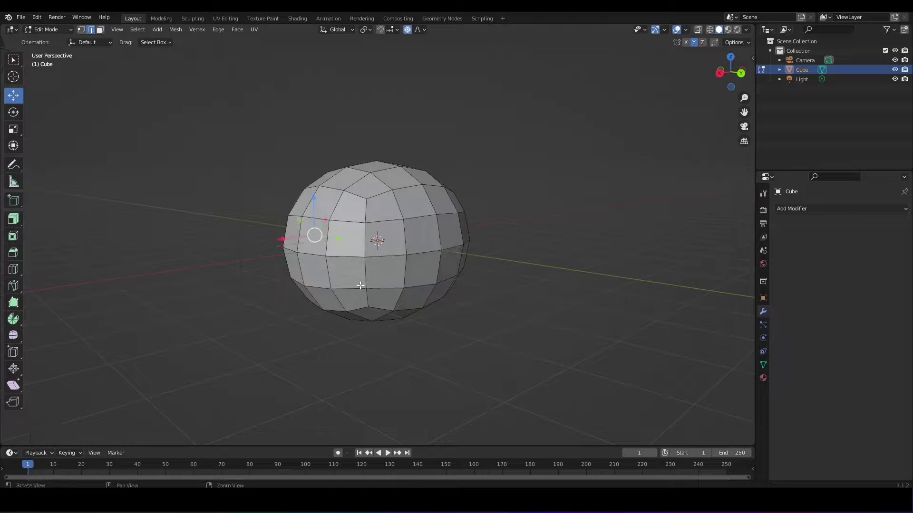
pyautogui.moveTo(366, 288); pyautogui.dragTo(513, 282, button='middle')
pyautogui.press('g')
pyautogui.press('z')
pyautogui.scroll(-5, 360, 234)
pyautogui.scroll(5, 358, 236)
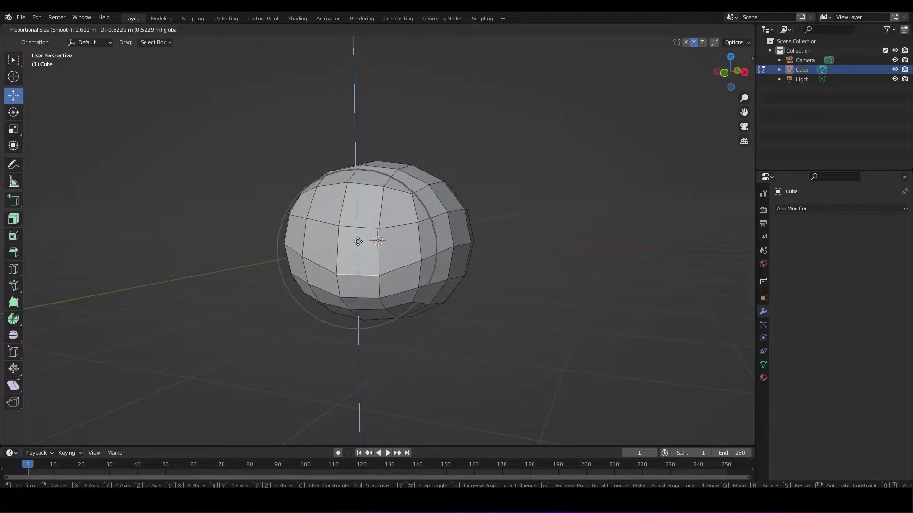
pyautogui.click(362, 231)
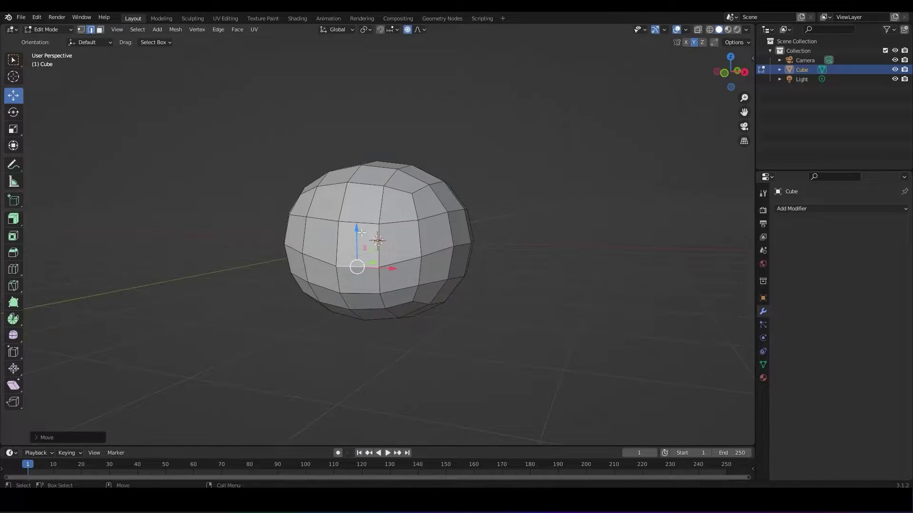
pyautogui.moveTo(474, 245); pyautogui.dragTo(414, 238, button='middle')
pyautogui.hotkey('ctrl', 'z')
pyautogui.hotkey('ctrl', 'z')
# - In vertex selection mode, raise the central middle-row vertex on one side of the ball slightly along Z with proportional editing
pyautogui.click(82, 29)
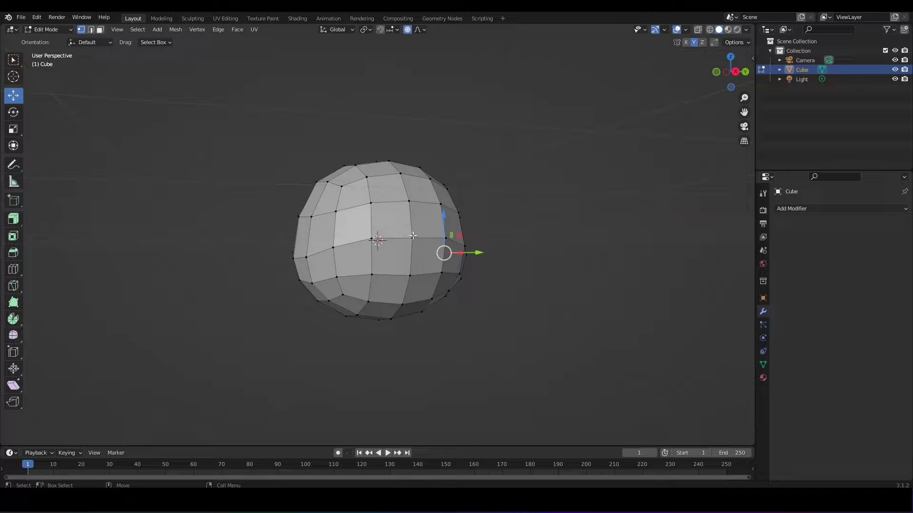
pyautogui.press('g')
pyautogui.press('z')
pyautogui.scroll(-4, 412, 191)
pyautogui.click(411, 189)
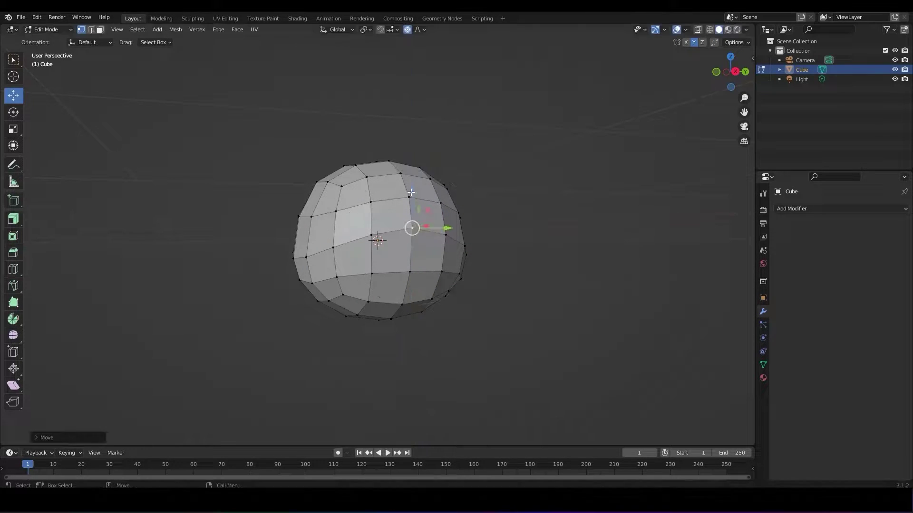
# - Raise the matching middle-row vertex on the opposite side of the ball along Z with proportional editing
pyautogui.moveTo(411, 190); pyautogui.dragTo(480, 249, button='middle')
pyautogui.click(364, 211)
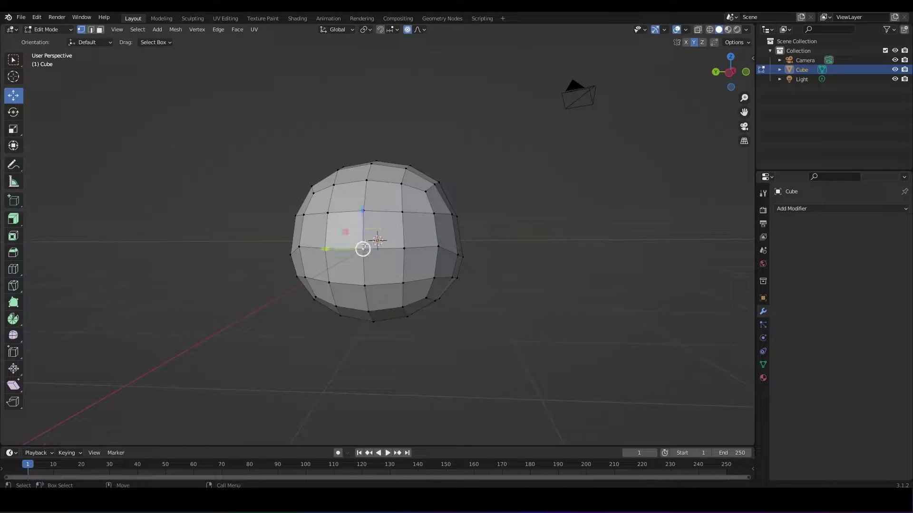
pyautogui.press('g')
pyautogui.press('z')
pyautogui.scroll(-4, 360, 208)
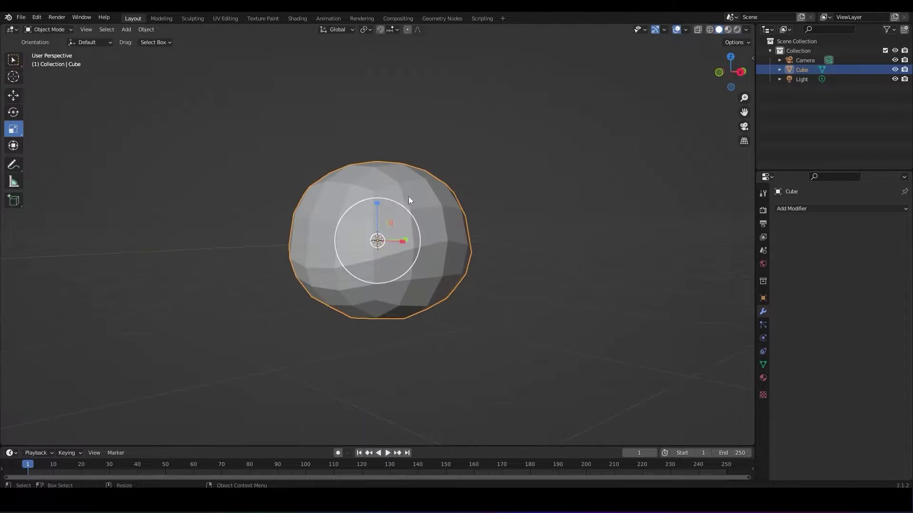
# - Select all faces above the ball's curved middle seam and separate the selection into its own object
pyautogui.press('Tab')
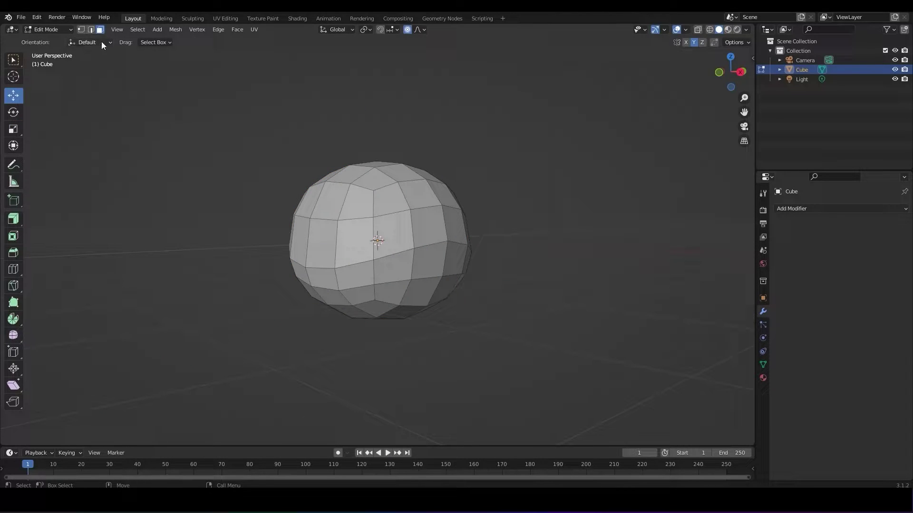
pyautogui.click(393, 234)
pyautogui.keyDown('shift'); pyautogui.click(435, 222); pyautogui.keyUp('shift')
pyautogui.moveTo(436, 222)
pyautogui.mouseDown(button='middle')
pyautogui.moveTo(461, 237)
pyautogui.moveTo(440, 214)
pyautogui.moveTo(423, 222)
pyautogui.mouseUp(button='middle')
pyautogui.moveTo(525, 123); pyautogui.dragTo(272, 264)
pyautogui.moveTo(296, 263); pyautogui.dragTo(485, 261, button='middle')
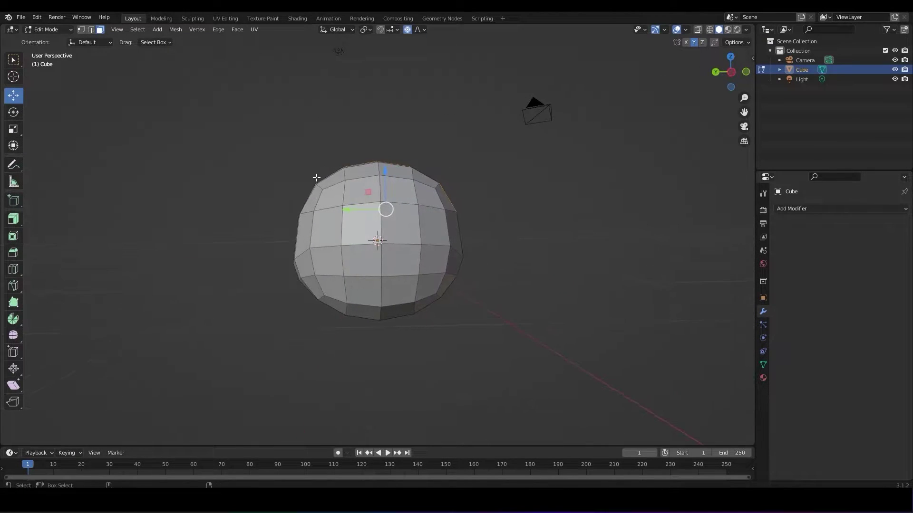
pyautogui.moveTo(275, 158); pyautogui.dragTo(505, 236)
pyautogui.moveTo(505, 236); pyautogui.dragTo(345, 229, button='middle')
pyautogui.keyDown('shift'); pyautogui.click(371, 188); pyautogui.keyUp('shift')
pyautogui.keyDown('shift'); pyautogui.click(373, 225); pyautogui.keyUp('shift')
pyautogui.keyDown('shift'); pyautogui.click(376, 263); pyautogui.keyUp('shift')
pyautogui.moveTo(428, 288); pyautogui.dragTo(212, 104, button='middle')
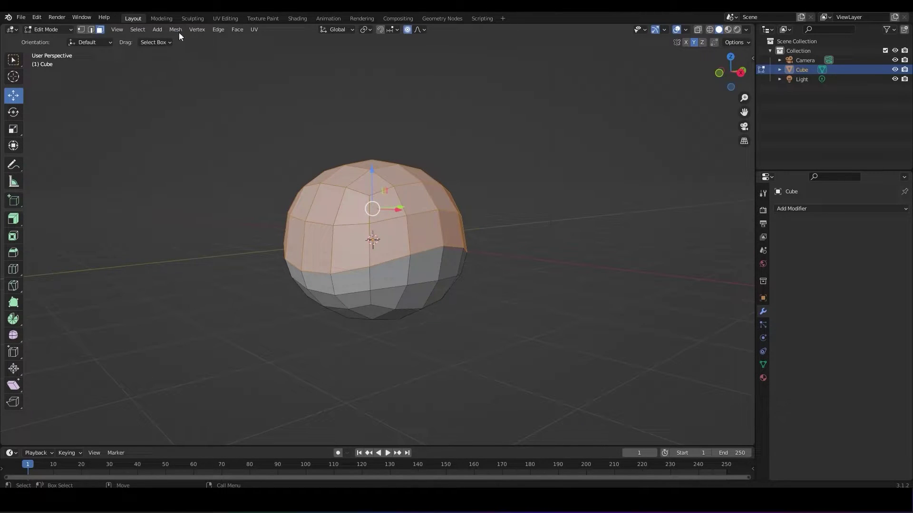
pyautogui.click(175, 30)
pyautogui.moveTo(214, 114)
pyautogui.click(278, 115)
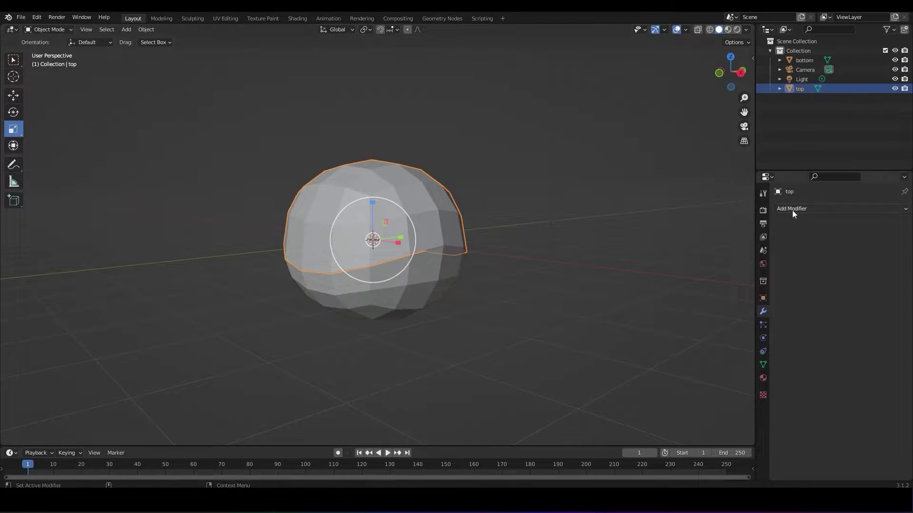
# - Add a Solidify modifier to the top part with an offset of 1
pyautogui.click(792, 210)
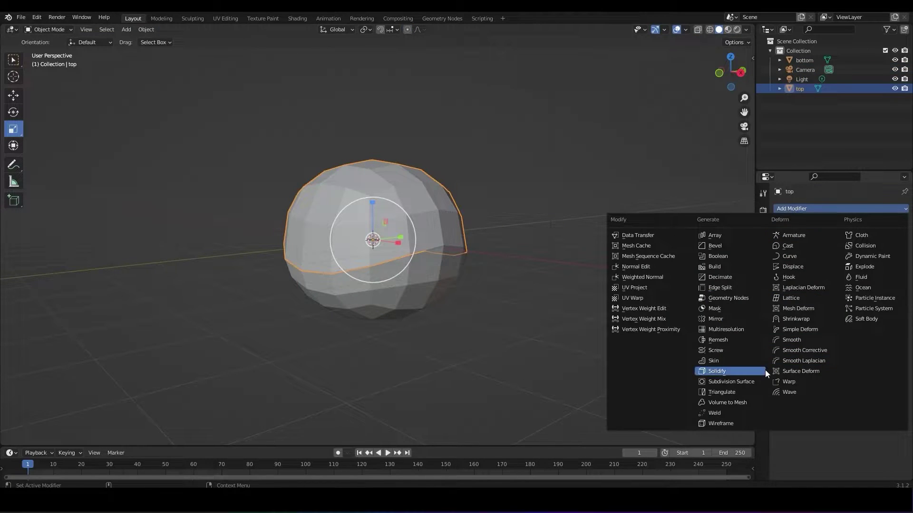
pyautogui.click(730, 371)
pyautogui.click(854, 262)
pyautogui.write('1')
pyautogui.press('Return')
# - Set the top part's Solidify thickness to 0.1 m and apply the modifier
pyautogui.moveTo(850, 251); pyautogui.dragTo(880, 251)
pyautogui.moveTo(683, 328); pyautogui.dragTo(601, 324, button='middle')
pyautogui.moveTo(858, 250); pyautogui.dragTo(848, 249)
pyautogui.moveTo(590, 315)
pyautogui.mouseDown(button='middle')
pyautogui.moveTo(463, 350)
pyautogui.moveTo(580, 310)
pyautogui.mouseUp(button='middle')
pyautogui.moveTo(438, 221); pyautogui.dragTo(468, 235, button='middle')
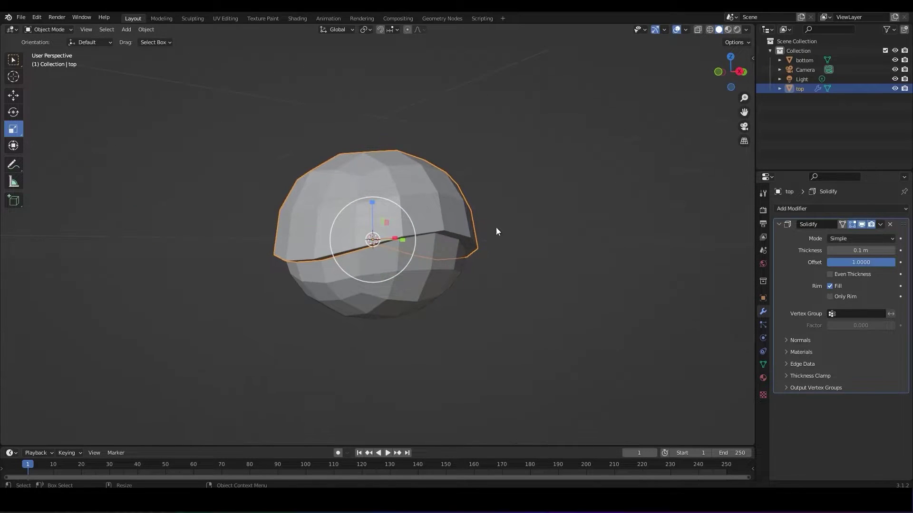
pyautogui.click(880, 225)
pyautogui.click(856, 237)
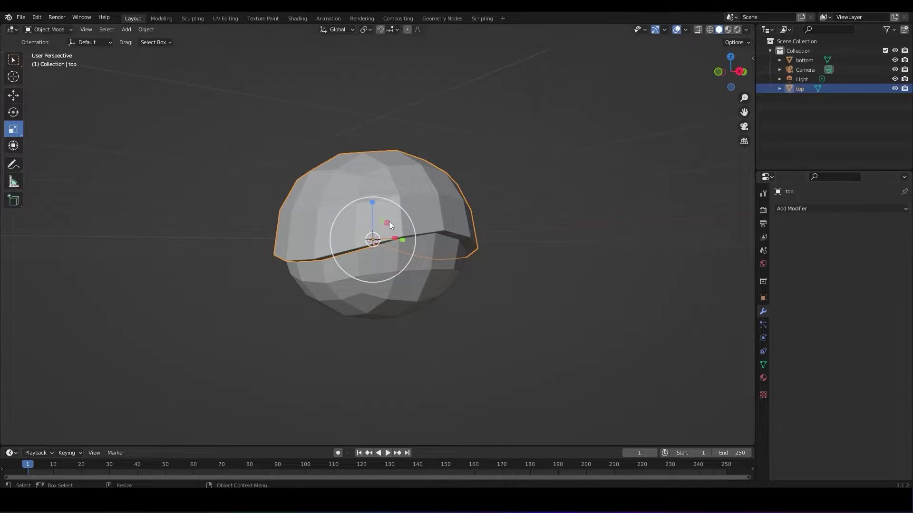
# - Add one loop cut around the lowest face row of the top part, slid about 0.61 toward the row's upper edge
pyautogui.press('Tab')
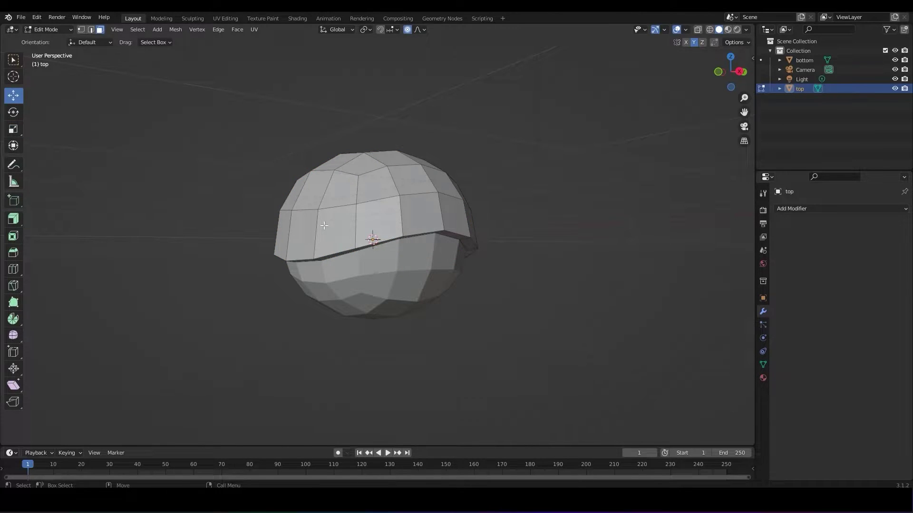
pyautogui.click(20, 271)
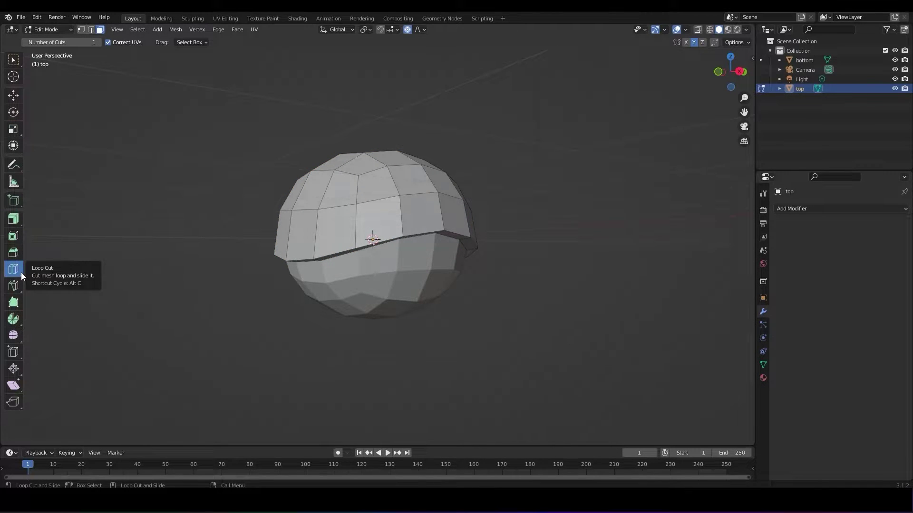
pyautogui.moveTo(399, 216); pyautogui.dragTo(403, 213)
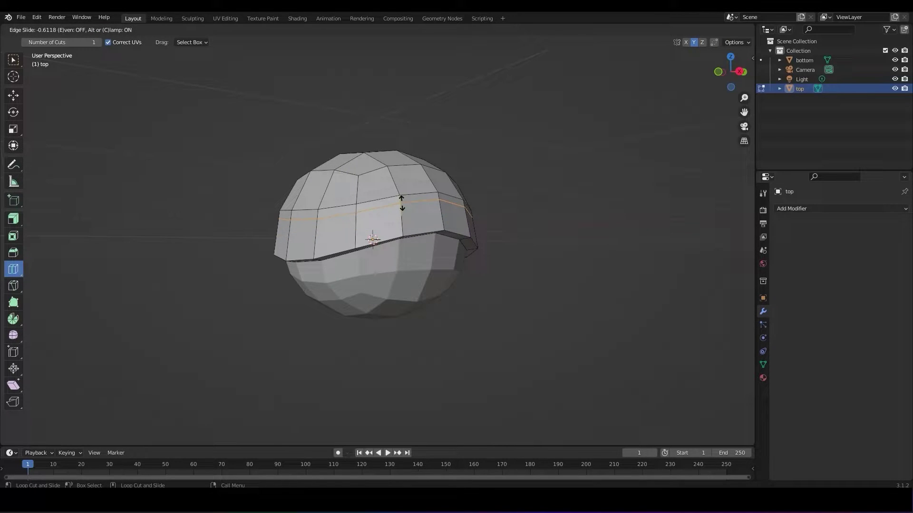
pyautogui.moveTo(402, 203); pyautogui.dragTo(402, 203)
pyautogui.moveTo(495, 240); pyautogui.dragTo(454, 252, button='middle')
# - Select the face loop below the new cut on the top part and extrude it outward along its normals as a raised rim
pyautogui.press('3')
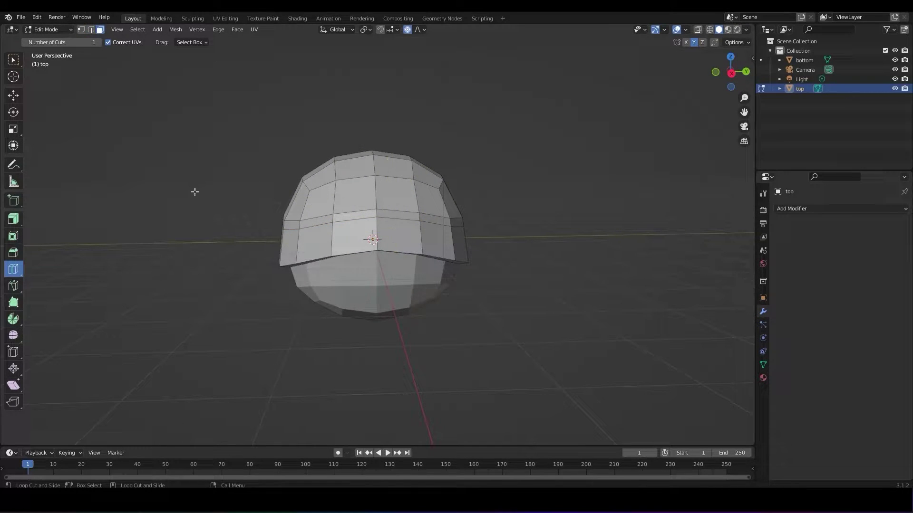
pyautogui.click(13, 60)
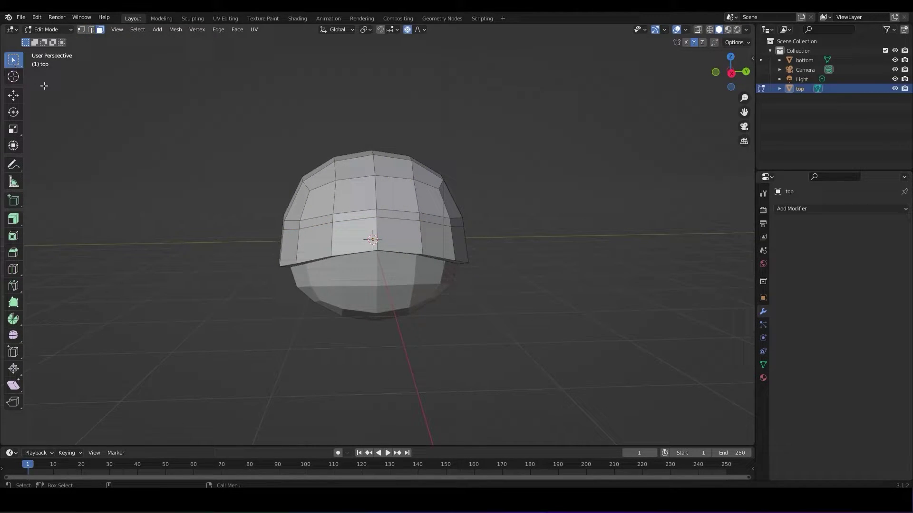
pyautogui.click(385, 236)
pyautogui.keyDown('shift'); pyautogui.click(355, 233); pyautogui.keyUp('shift')
pyautogui.moveTo(318, 242); pyautogui.dragTo(342, 257, button='middle')
pyautogui.keyDown('alt'); pyautogui.click(344, 234); pyautogui.keyUp('alt')
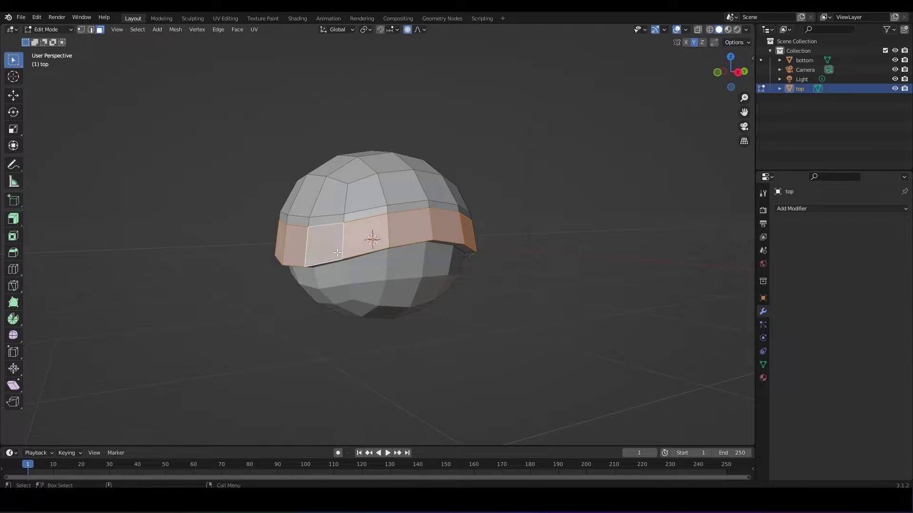
pyautogui.click(13, 220)
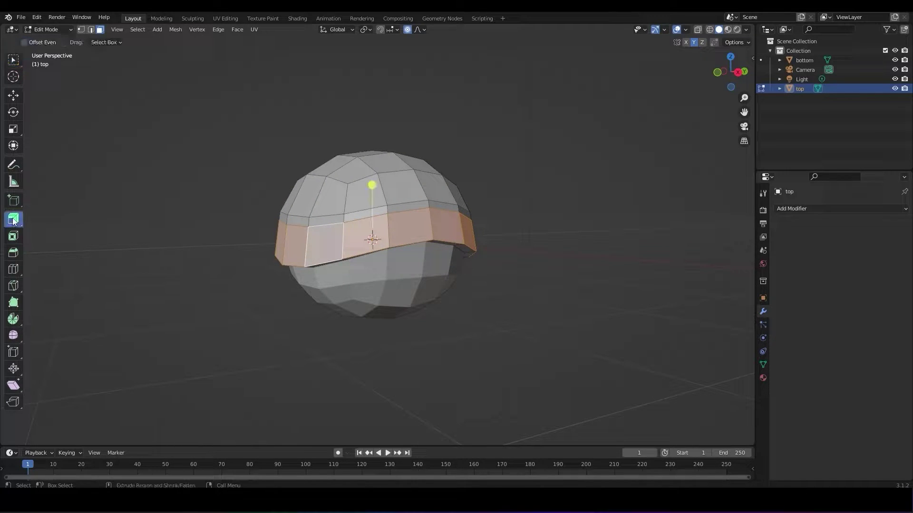
pyautogui.click(21, 220)
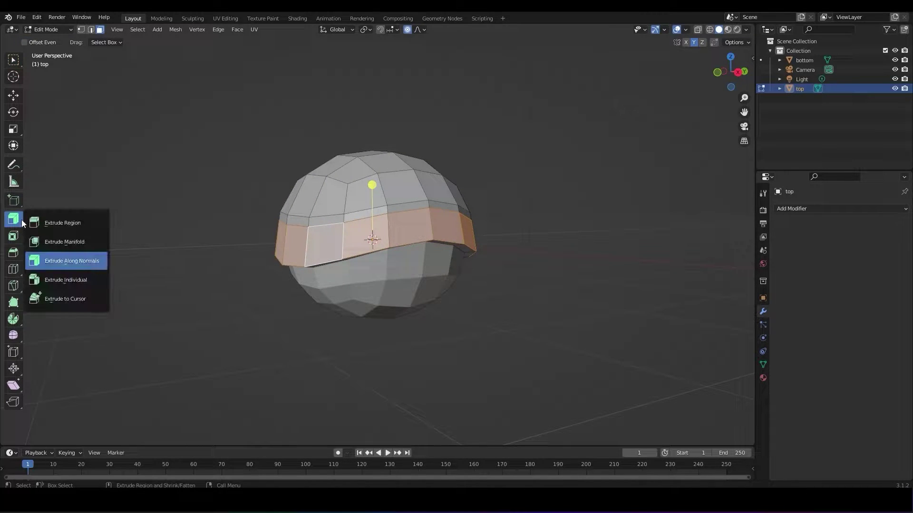
pyautogui.click(69, 266)
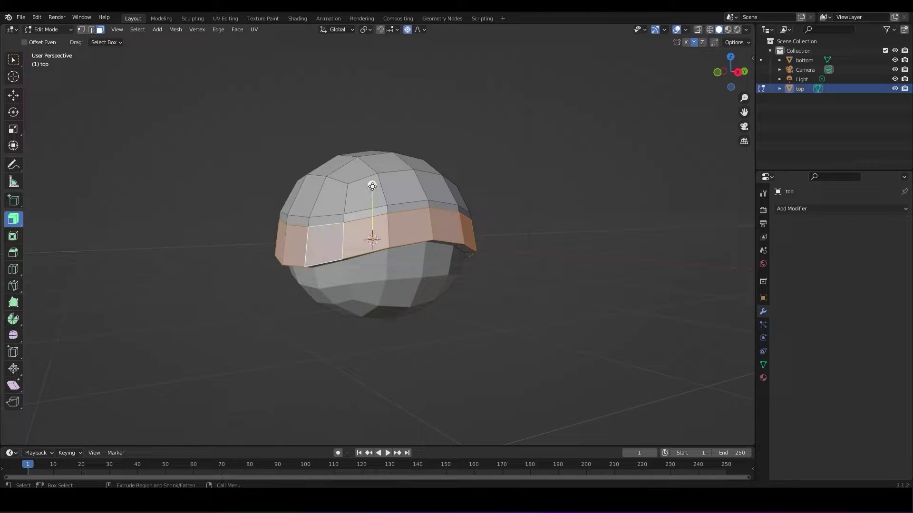
pyautogui.moveTo(372, 184)
pyautogui.mouseDown()
pyautogui.moveTo(368, 191)
pyautogui.moveTo(369, 183)
pyautogui.mouseUp()
pyautogui.moveTo(369, 183); pyautogui.dragTo(544, 277, button='middle')
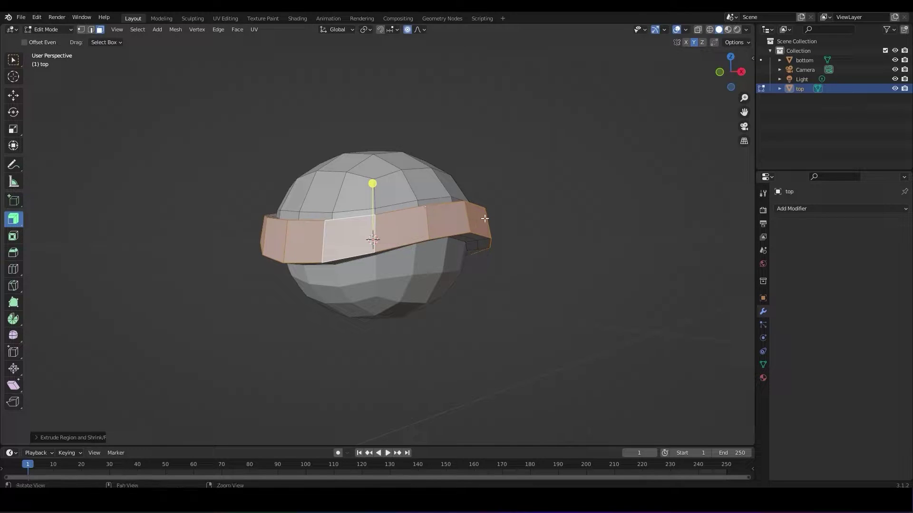
# - Bevel the outer edge loops of the top part's raised rim with a single segment
pyautogui.press('2')
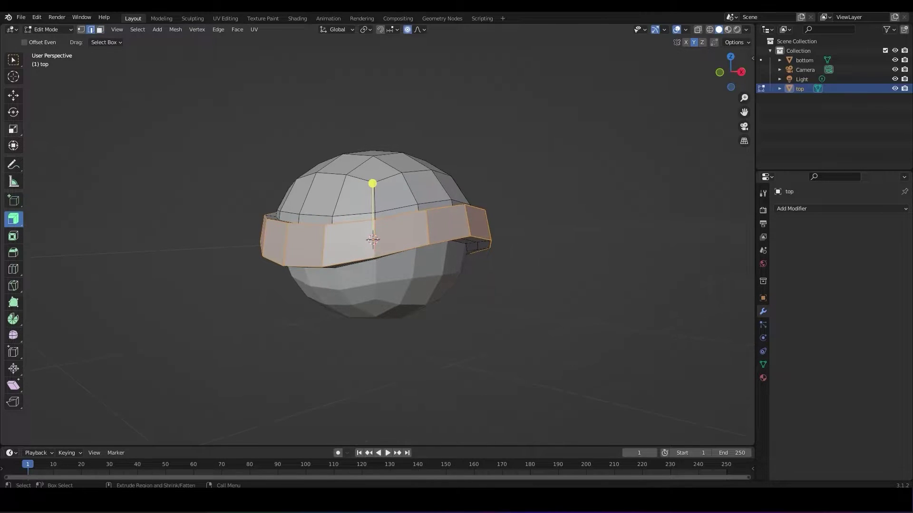
pyautogui.click(19, 97)
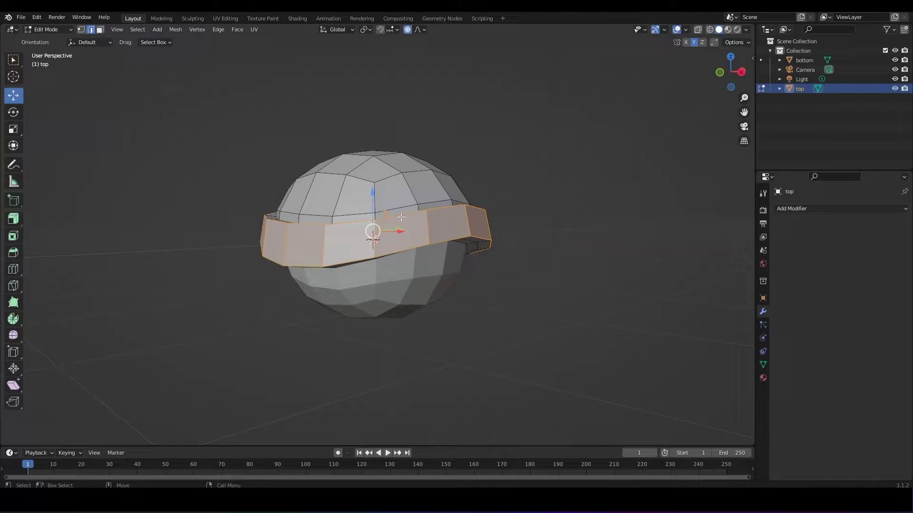
pyautogui.click(19, 250)
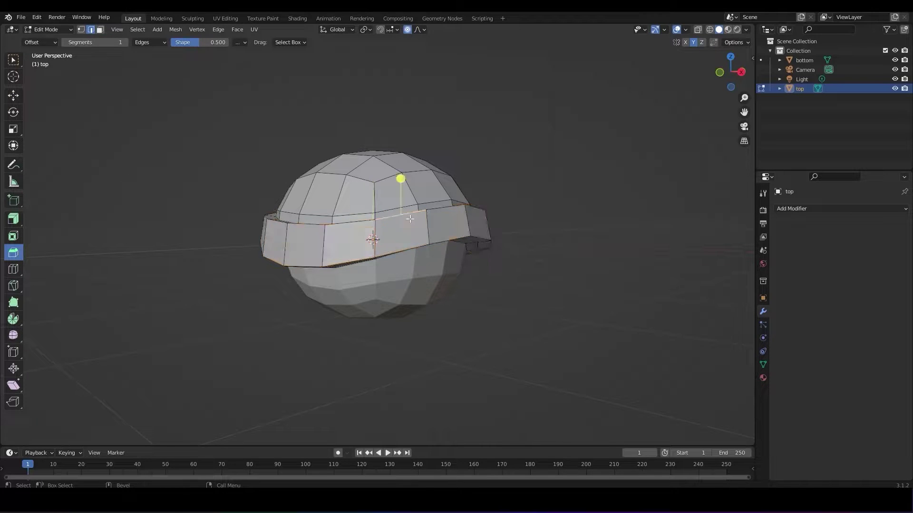
pyautogui.moveTo(410, 219); pyautogui.dragTo(318, 243, button='middle')
pyautogui.moveTo(372, 184); pyautogui.dragTo(369, 170)
pyautogui.scroll(1, 370, 173)
pyautogui.moveTo(369, 169); pyautogui.dragTo(423, 259, button='middle')
pyautogui.scroll(-2, 419, 252)
pyautogui.scroll(3, 399, 228)
pyautogui.moveTo(371, 187); pyautogui.dragTo(371, 179)
pyautogui.hotkey('ctrl', 'z')
pyautogui.moveTo(447, 242); pyautogui.dragTo(446, 274, button='middle')
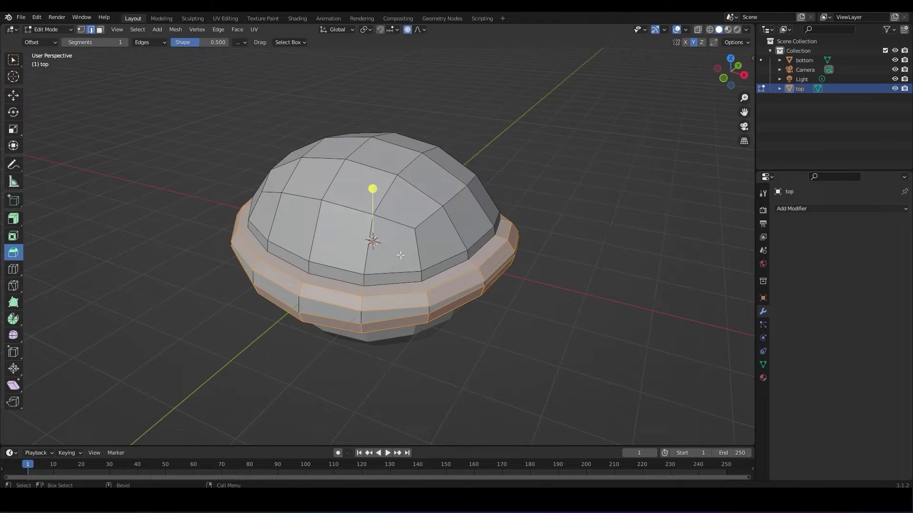
# - Select the hidden inner edge loop of the top part level with the rim's upper crease and scale it slightly
pyautogui.click(14, 97)
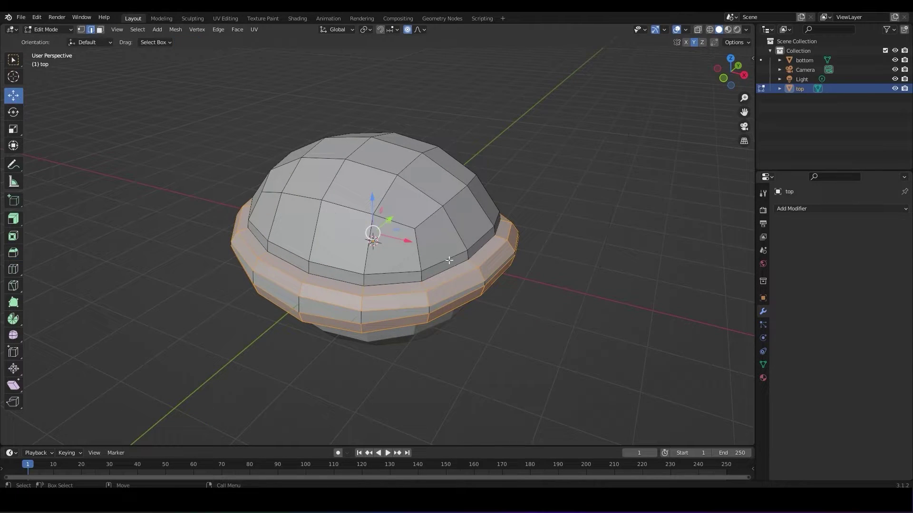
pyautogui.click(710, 30)
pyautogui.scroll(2, 533, 203)
pyautogui.keyDown('alt'); pyautogui.click(532, 255); pyautogui.keyUp('alt')
pyautogui.hotkey('shift', 'space')
pyautogui.press('s')
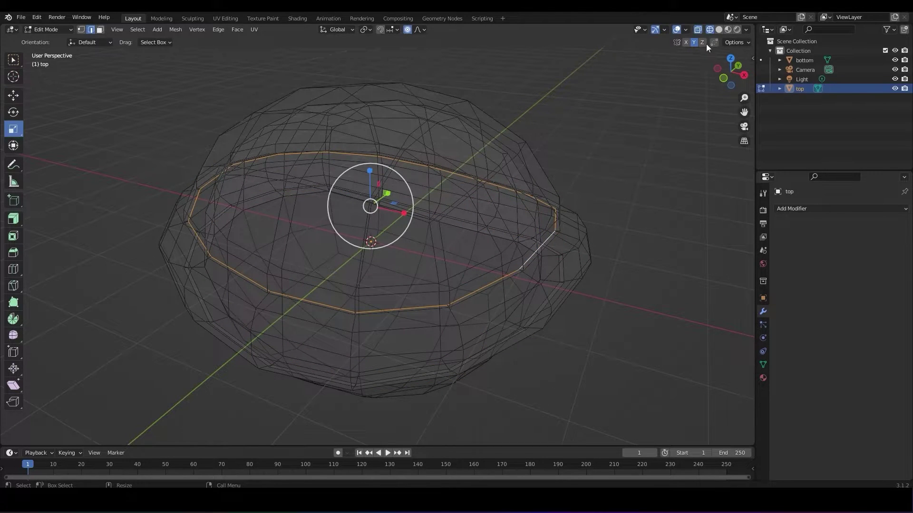
pyautogui.click(718, 30)
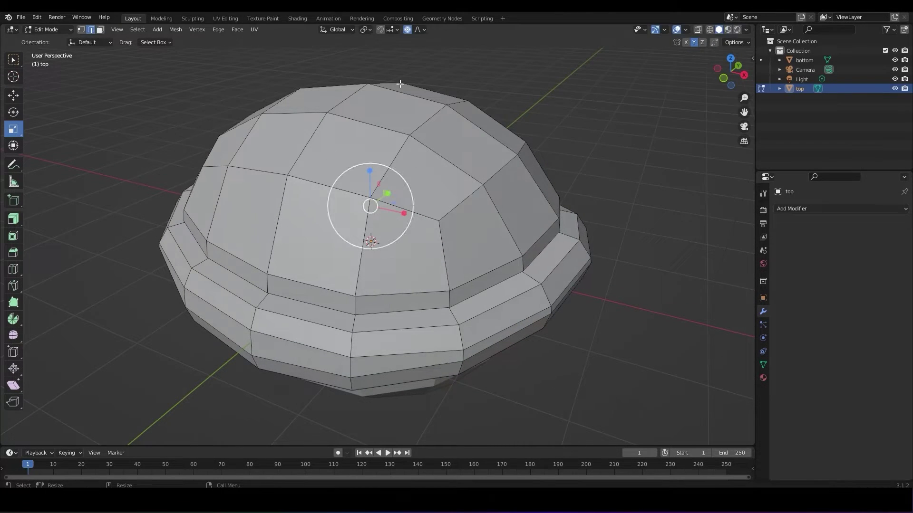
pyautogui.moveTo(400, 194); pyautogui.dragTo(403, 195)
pyautogui.moveTo(514, 349); pyautogui.dragTo(497, 254, button='middle')
pyautogui.click(709, 30)
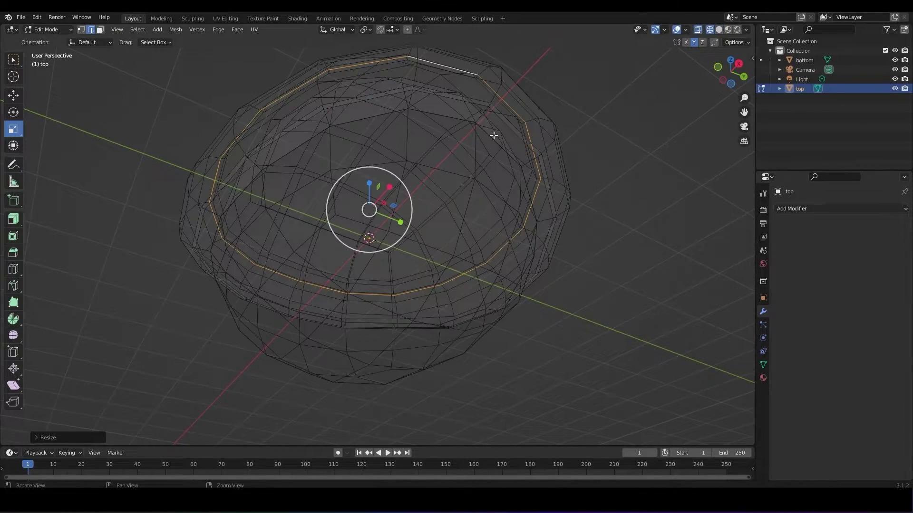
pyautogui.moveTo(495, 137); pyautogui.dragTo(492, 138, button='middle')
pyautogui.click(719, 29)
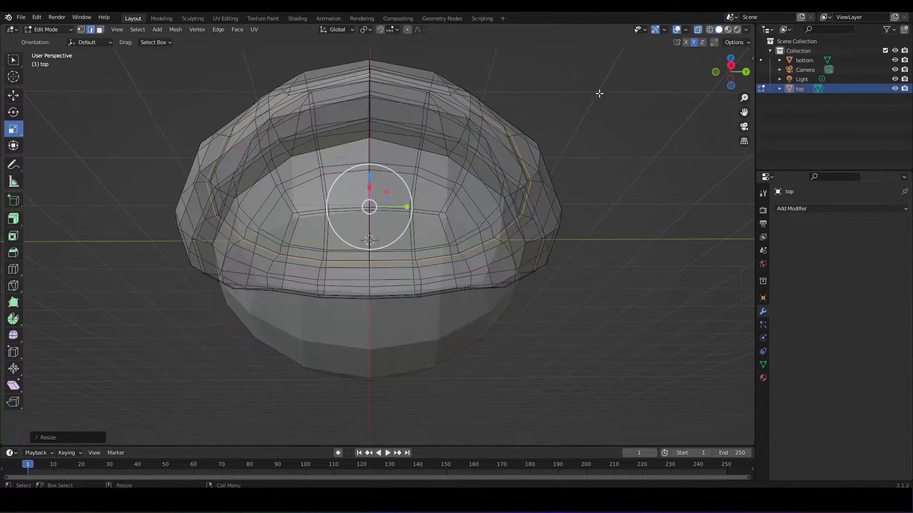
# - Select the rim's lower edge loop on the top part and scale it up to about 1.04
pyautogui.moveTo(571, 112); pyautogui.dragTo(542, 179, button='middle')
pyautogui.keyDown('shift'); pyautogui.click(541, 180); pyautogui.keyUp('shift')
pyautogui.click(545, 184)
pyautogui.keyDown('alt'); pyautogui.click(545, 184); pyautogui.keyUp('alt')
pyautogui.click(698, 30)
pyautogui.moveTo(577, 270); pyautogui.dragTo(539, 269, button='middle')
pyautogui.press('s')
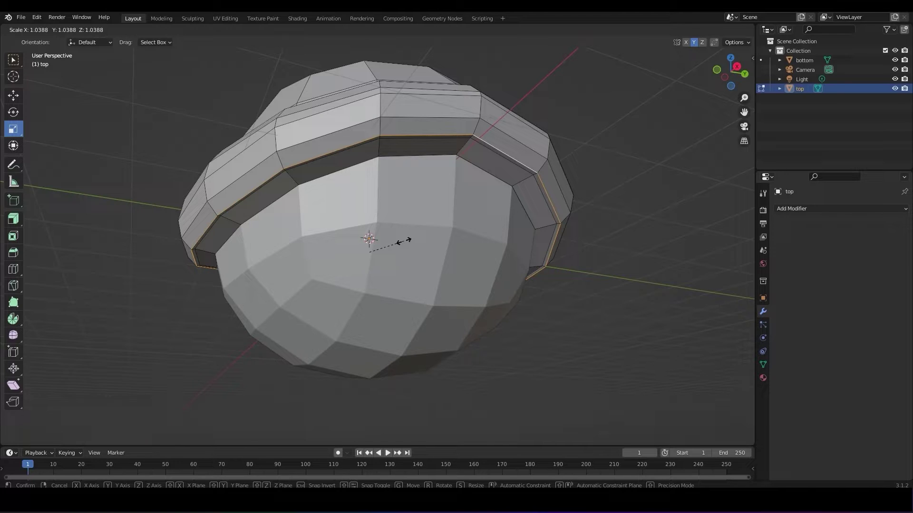
pyautogui.moveTo(403, 241); pyautogui.dragTo(405, 240)
# - Move the rim's lower edge loop slightly down and scale it in a little
pyautogui.moveTo(535, 243); pyautogui.dragTo(434, 244, button='middle')
pyautogui.press('g')
pyautogui.moveTo(377, 222); pyautogui.dragTo(373, 242)
pyautogui.press('s')
pyautogui.moveTo(444, 255); pyautogui.dragTo(482, 217, button='middle')
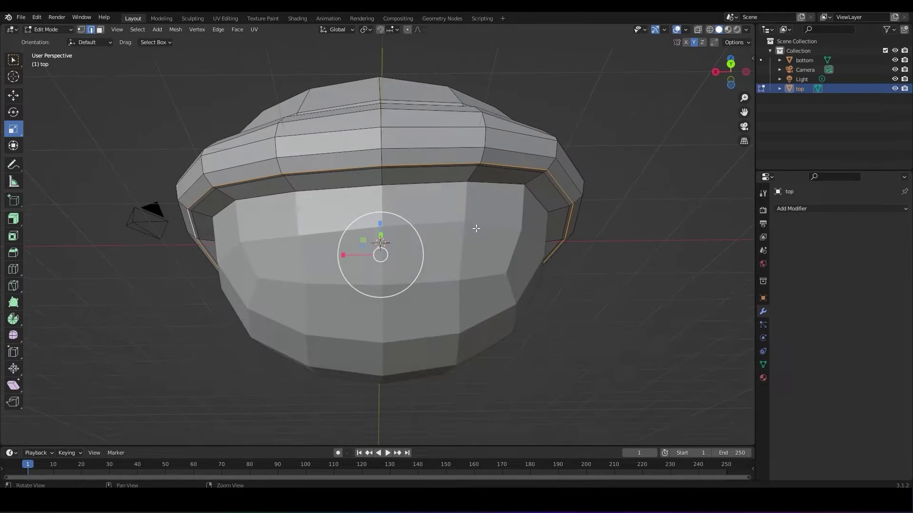
pyautogui.keyDown('alt'); pyautogui.click(506, 170); pyautogui.keyUp('alt')
pyautogui.moveTo(405, 243); pyautogui.dragTo(383, 231)
pyautogui.press('g')
# - Scale the edge loop in the crease between the dome and the rim slightly inward
pyautogui.moveTo(460, 227); pyautogui.dragTo(376, 191, button='middle')
pyautogui.hotkey('shift', 'space')
pyautogui.press('s')
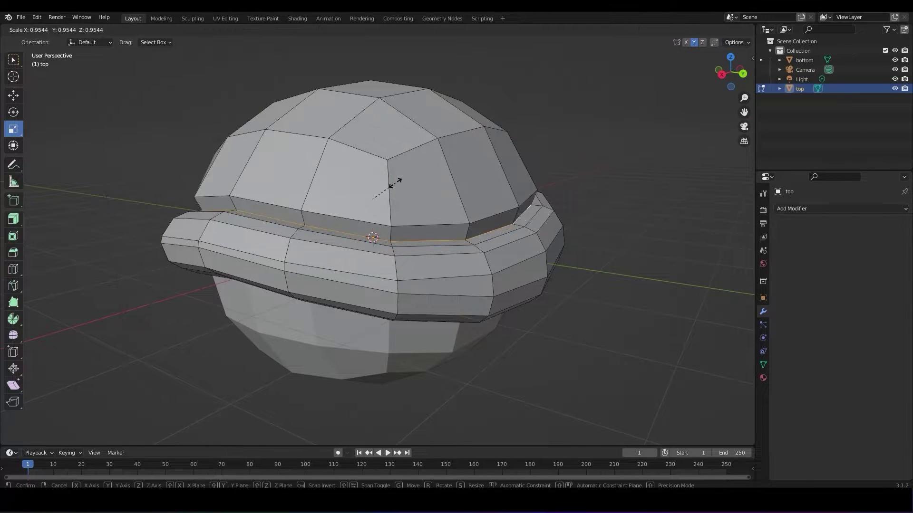
pyautogui.click(398, 179)
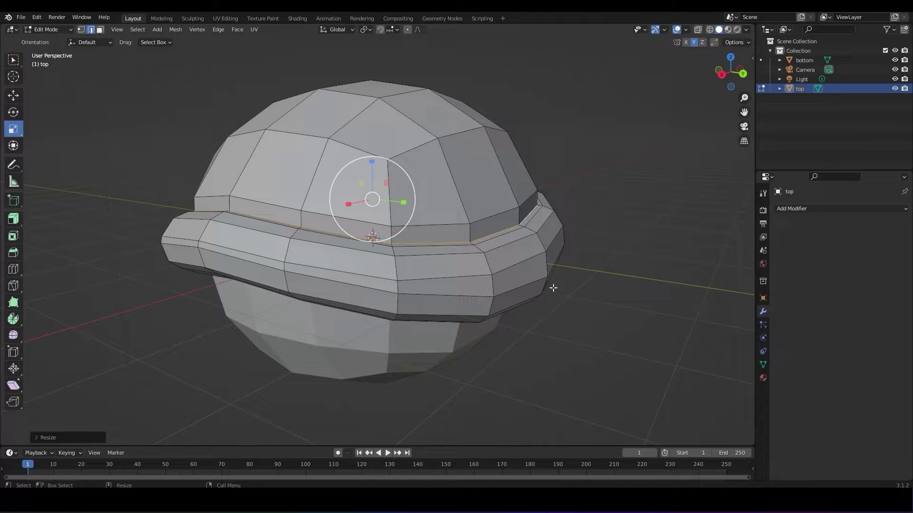
# - Move an edge on the underside of the rim slightly down with proportional editing
pyautogui.moveTo(553, 288); pyautogui.dragTo(448, 265, button='middle')
pyautogui.press('Tab')
pyautogui.click(615, 273)
pyautogui.scroll(-5, 509, 289)
pyautogui.scroll(2, 448, 265)
pyautogui.press('Tab')
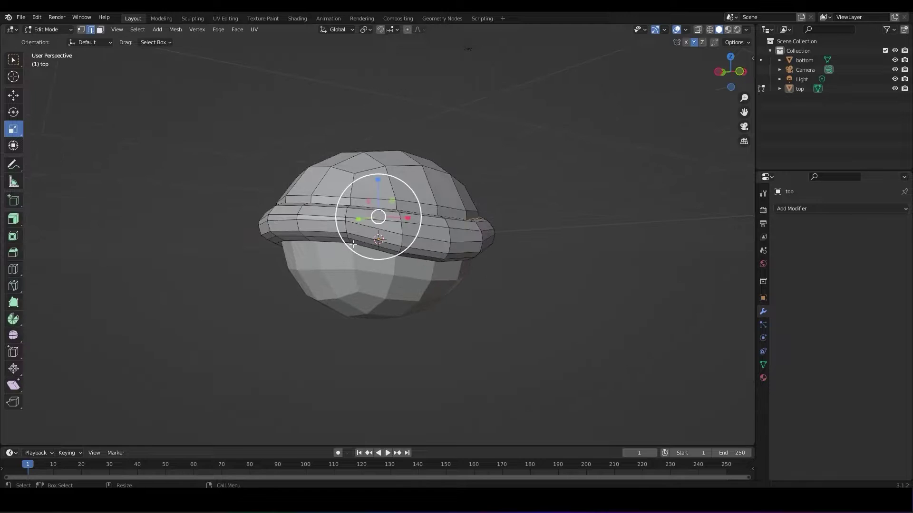
pyautogui.moveTo(353, 244); pyautogui.dragTo(430, 168, button='middle')
pyautogui.click(351, 194)
pyautogui.hotkey('shift', 'space')
pyautogui.press('g')
pyautogui.moveTo(410, 165); pyautogui.dragTo(410, 170)
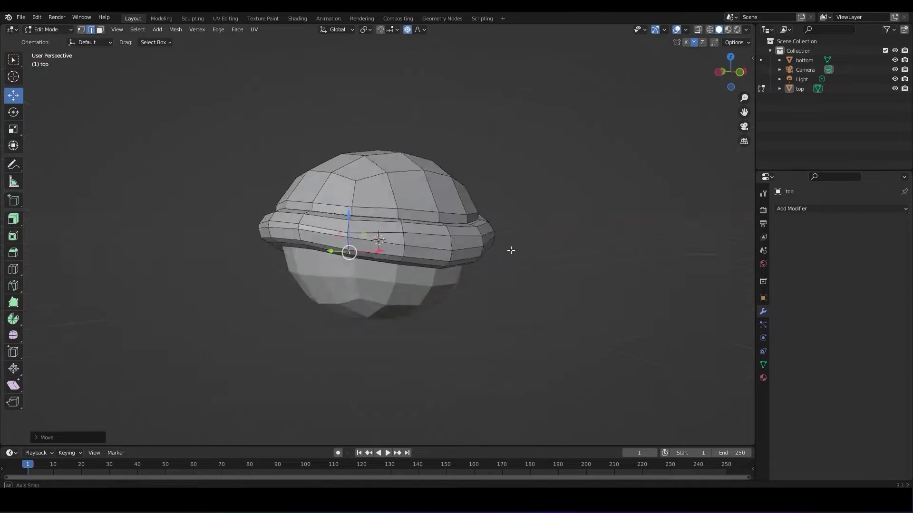
pyautogui.moveTo(510, 248); pyautogui.dragTo(448, 289, button='middle')
# - Apply smooth shading to both the top and the bottom part in object mode
pyautogui.press('Tab')
pyautogui.click(406, 224)
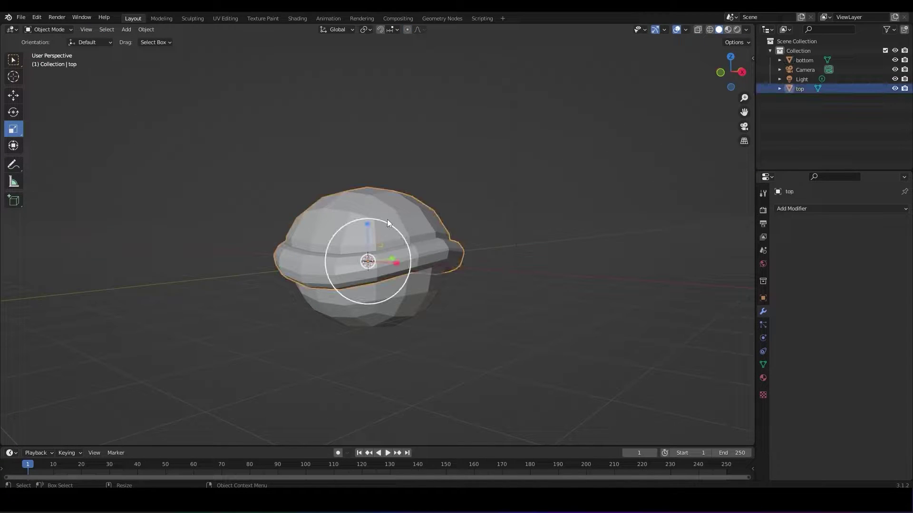
pyautogui.rightClick(412, 215)
pyautogui.click(410, 216)
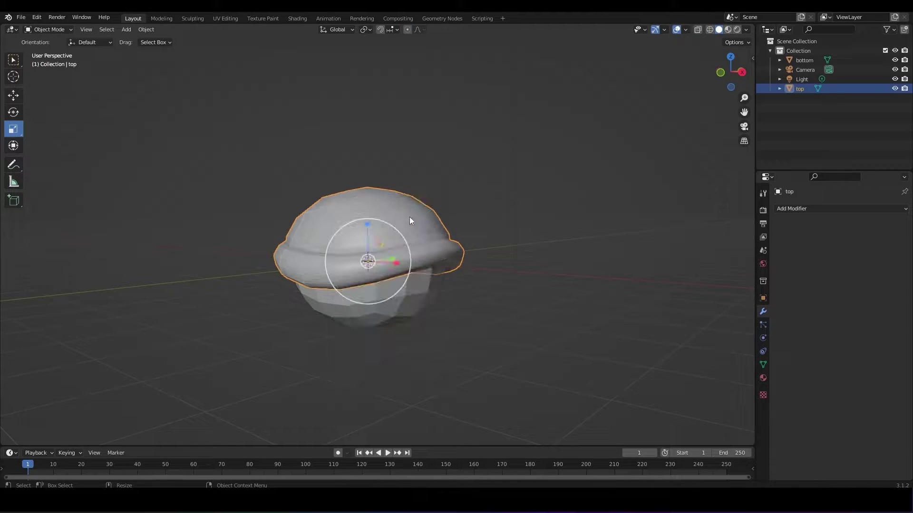
pyautogui.click(417, 297)
pyautogui.rightClick(417, 294)
pyautogui.click(399, 294)
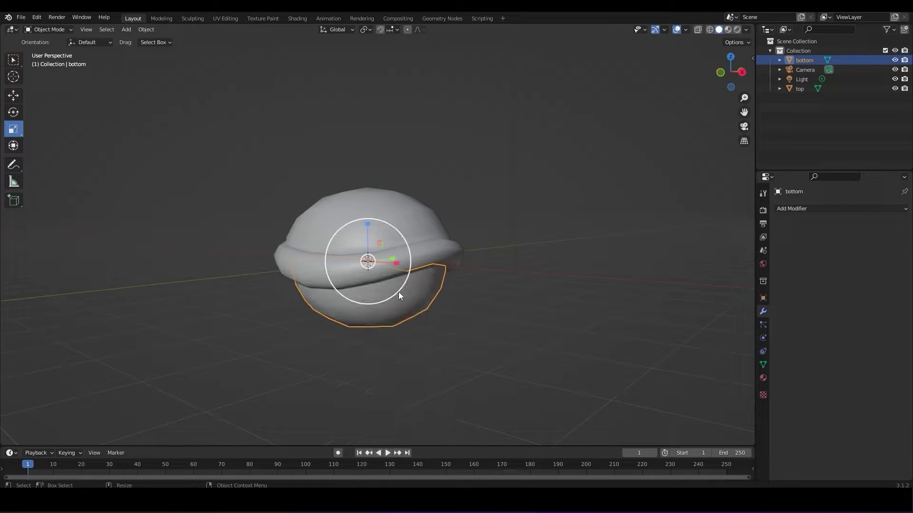
# - Return to object mode, clear the selection and hide the top part to expose the bottom part
pyautogui.press('Tab')
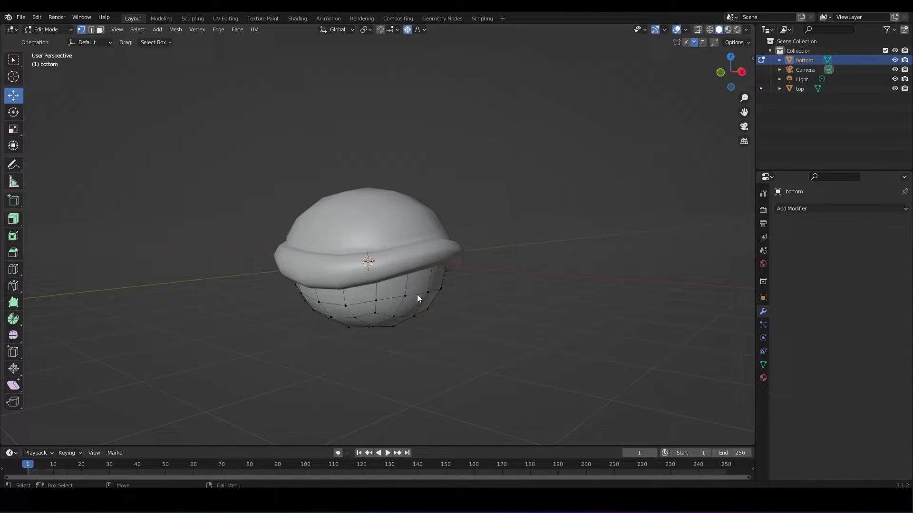
pyautogui.press('Tab')
pyautogui.press('w')
pyautogui.click(516, 309)
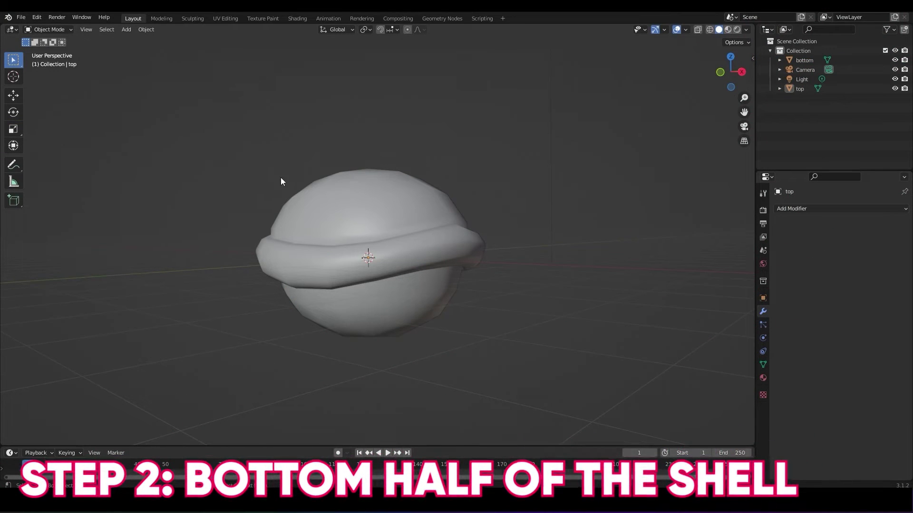
pyautogui.press('r')
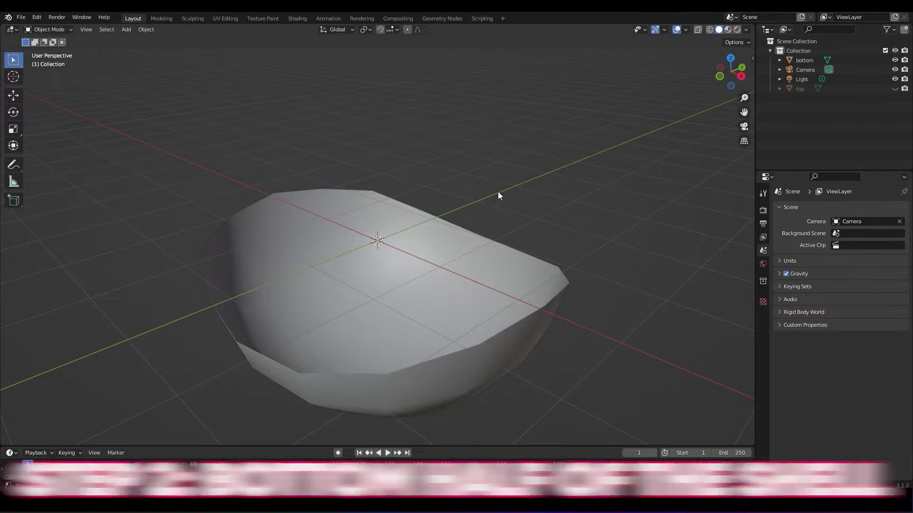
# - Add a torus with 16 major segments, 10 minor segments, major radius 0.36 m and minor radius 0.21 m
pyautogui.moveTo(497, 192); pyautogui.dragTo(345, 131, button='middle')
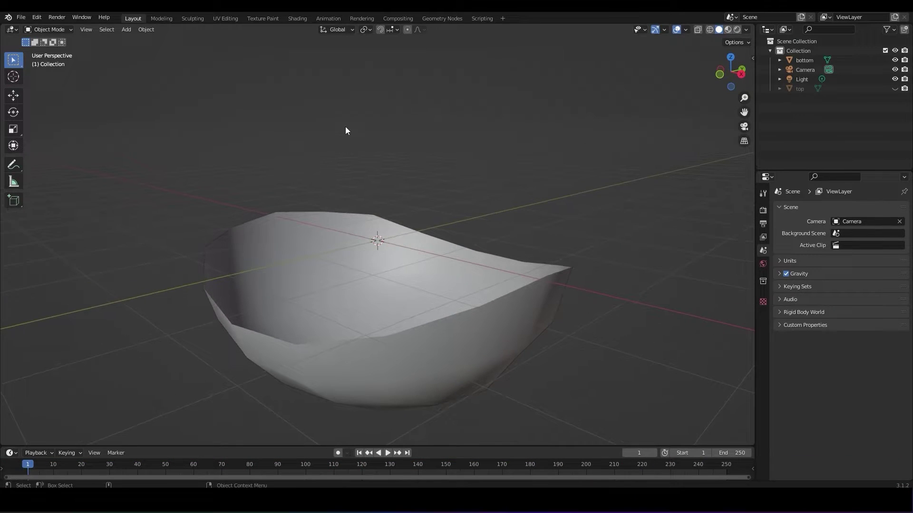
pyautogui.click(126, 30)
pyautogui.moveTo(144, 39)
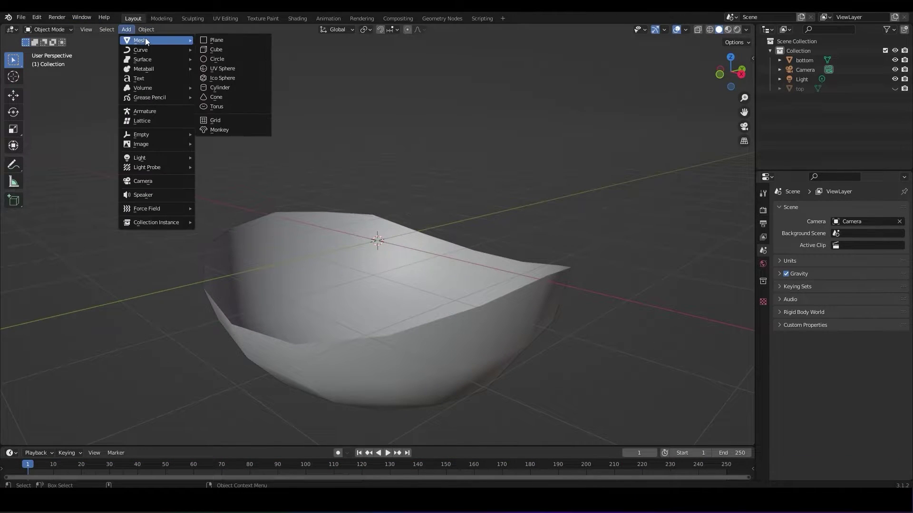
pyautogui.click(224, 106)
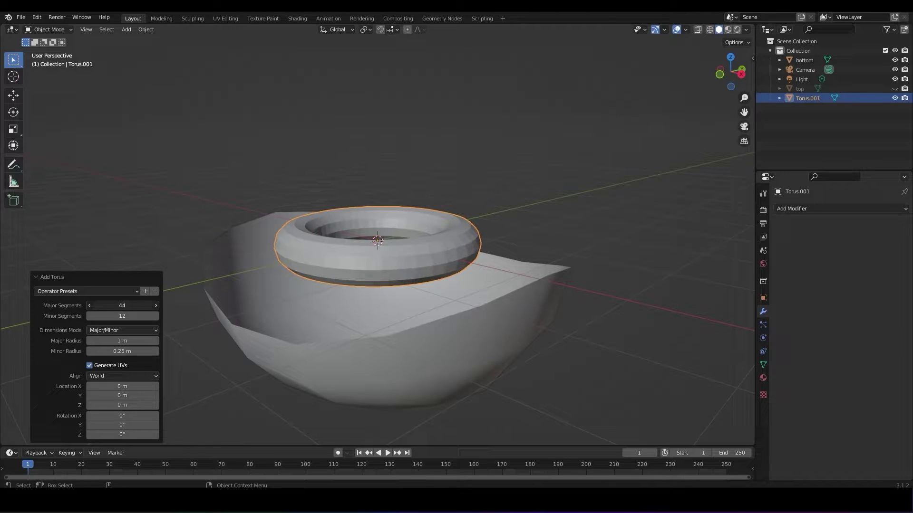
pyautogui.moveTo(122, 305); pyautogui.dragTo(102, 306)
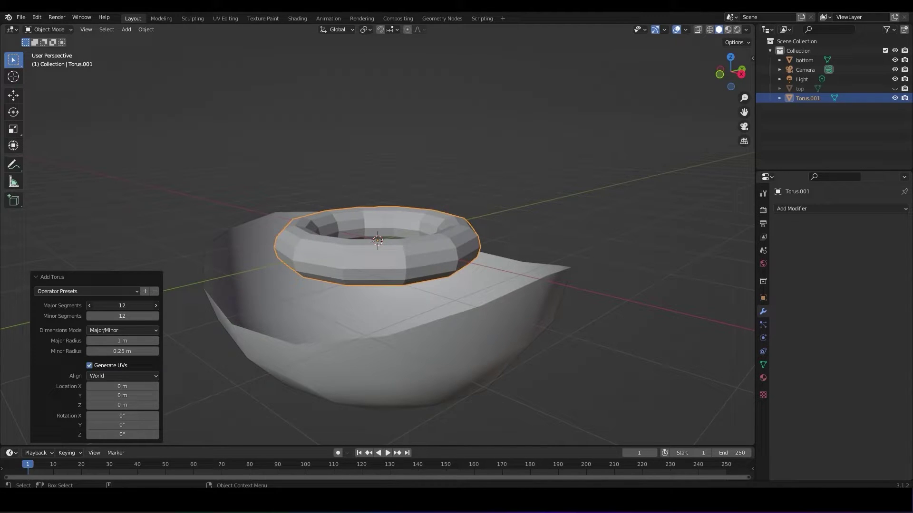
pyautogui.moveTo(301, 295); pyautogui.dragTo(307, 319, button='middle')
pyautogui.moveTo(95, 306); pyautogui.dragTo(112, 351)
pyautogui.moveTo(371, 355); pyautogui.dragTo(361, 386, button='middle')
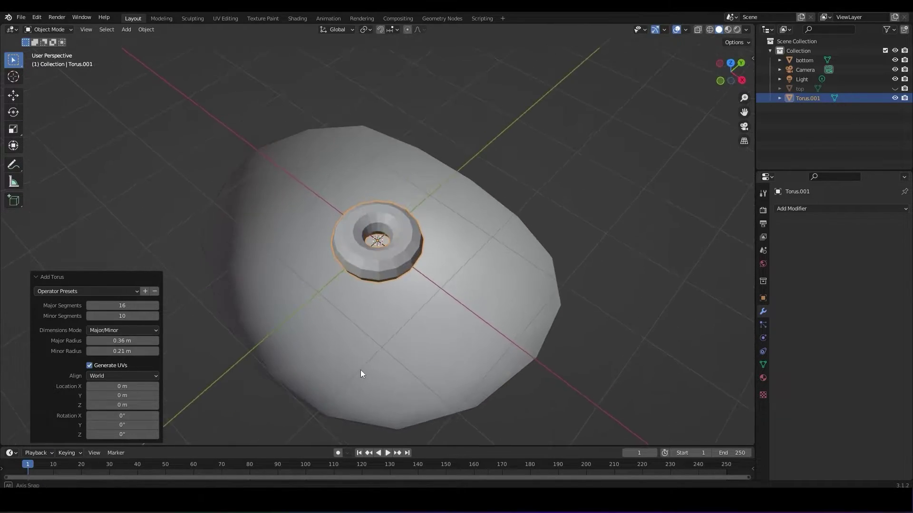
# - Set the torus's minor radius to 0.18 m
pyautogui.moveTo(122, 352); pyautogui.dragTo(121, 351)
pyautogui.moveTo(379, 335); pyautogui.dragTo(233, 338, button='middle')
pyautogui.moveTo(126, 350); pyautogui.dragTo(121, 351)
pyautogui.moveTo(354, 323); pyautogui.dragTo(396, 259, button='middle')
pyautogui.moveTo(452, 312); pyautogui.dragTo(463, 260, button='middle')
# - Move the torus about 2.09 m along X to the shell's edge and unhide the top part
pyautogui.click(13, 96)
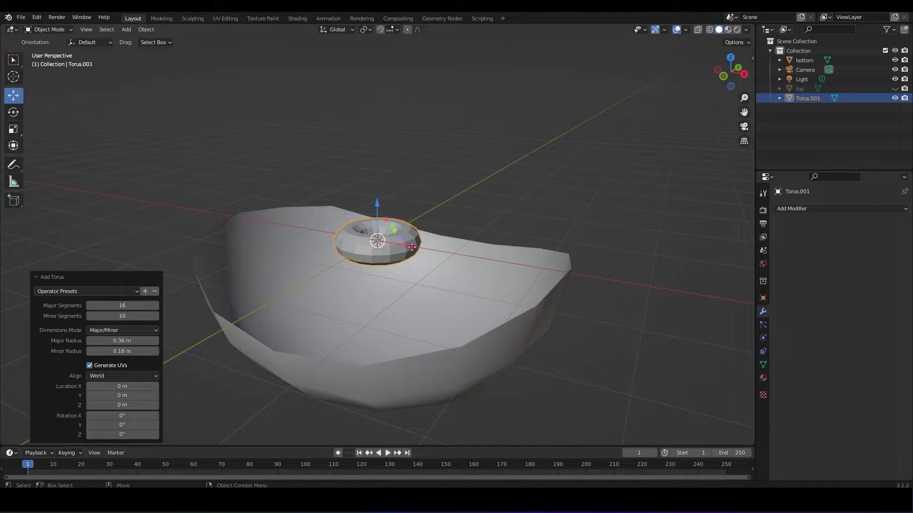
pyautogui.moveTo(416, 247); pyautogui.dragTo(590, 277)
pyautogui.click(894, 88)
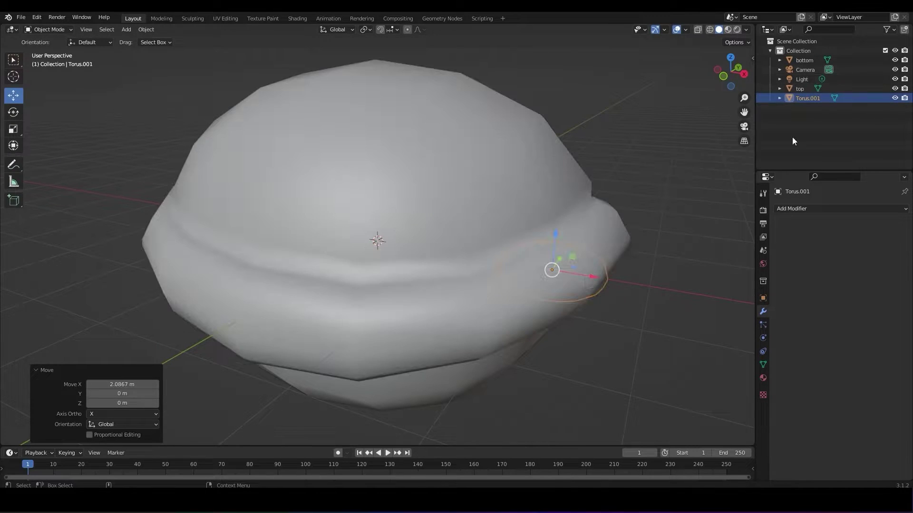
# - Rotate the torus upright so its hole faces outward from the shell
pyautogui.moveTo(600, 271); pyautogui.dragTo(600, 239, button='middle')
pyautogui.hotkey('shift', 'space')
pyautogui.press('r')
pyautogui.moveTo(586, 206); pyautogui.dragTo(586, 241)
# - Scale the torus up to about 1.1 and raise it slightly beneath the rim
pyautogui.hotkey('shift', 'space')
pyautogui.press('g')
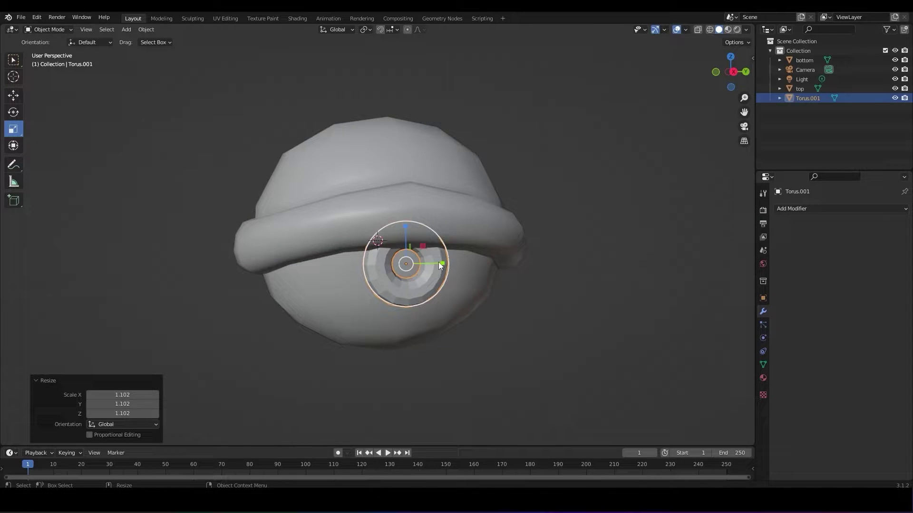
pyautogui.moveTo(440, 265); pyautogui.dragTo(440, 265)
pyautogui.hotkey('shift', 'space')
pyautogui.press('g')
pyautogui.moveTo(407, 234); pyautogui.dragTo(408, 225)
# - Reselect the torus and fine-tune its scale against the shell
pyautogui.click(587, 301)
pyautogui.moveTo(587, 301); pyautogui.dragTo(620, 295, button='middle')
pyautogui.click(494, 238)
pyautogui.hotkey('shift', 'space')
pyautogui.press('s')
pyautogui.moveTo(500, 226); pyautogui.dragTo(503, 227)
pyautogui.moveTo(503, 226); pyautogui.dragTo(503, 226)
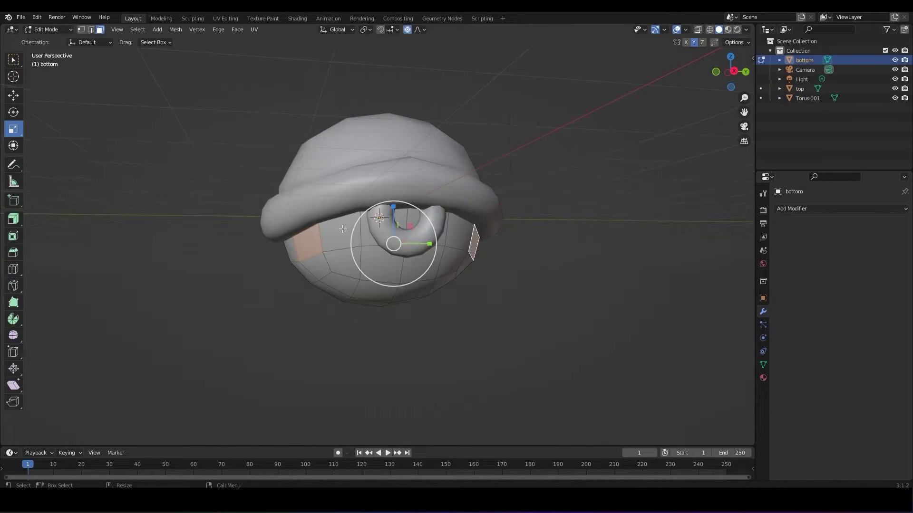
# - Select the two bottom-part faces flanking the torus and scale them to 1.159 along X with proportional editing
pyautogui.click(340, 235)
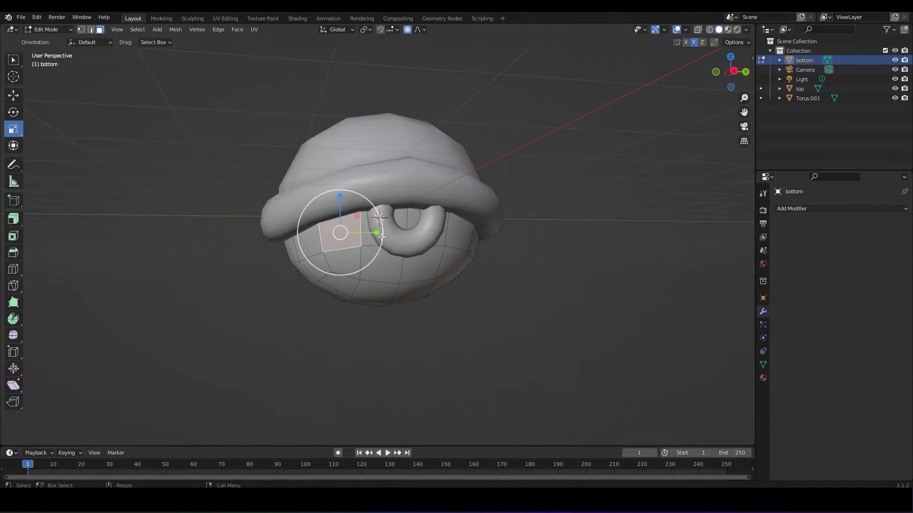
pyautogui.keyDown('shift'); pyautogui.click(468, 237); pyautogui.keyUp('shift')
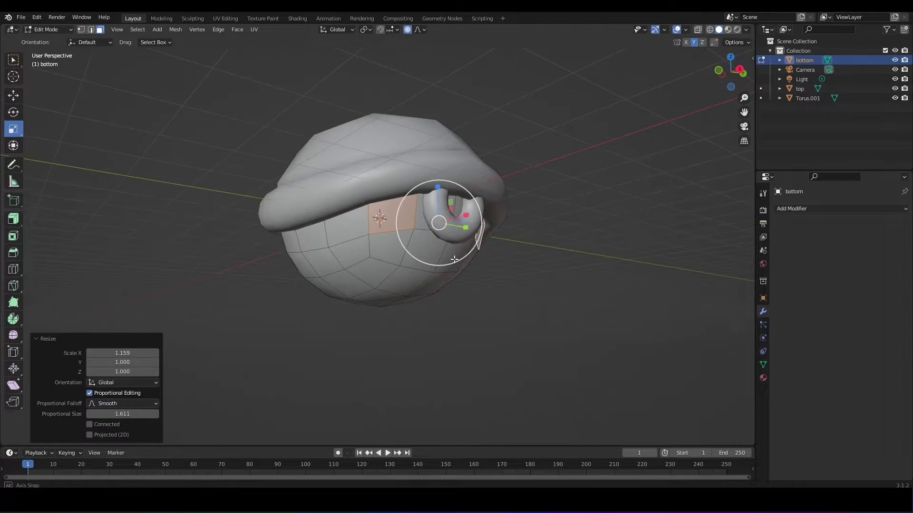
pyautogui.moveTo(290, 249); pyautogui.dragTo(285, 250, button='middle')
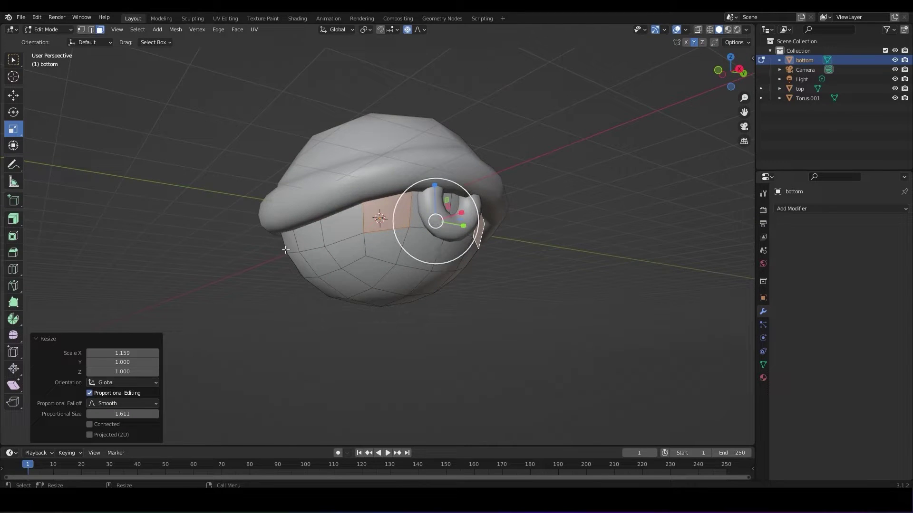
# - Extrude the two selected faces beside the torus outward along their normals
pyautogui.click(15, 222)
pyautogui.moveTo(453, 265); pyautogui.dragTo(432, 263, button='middle')
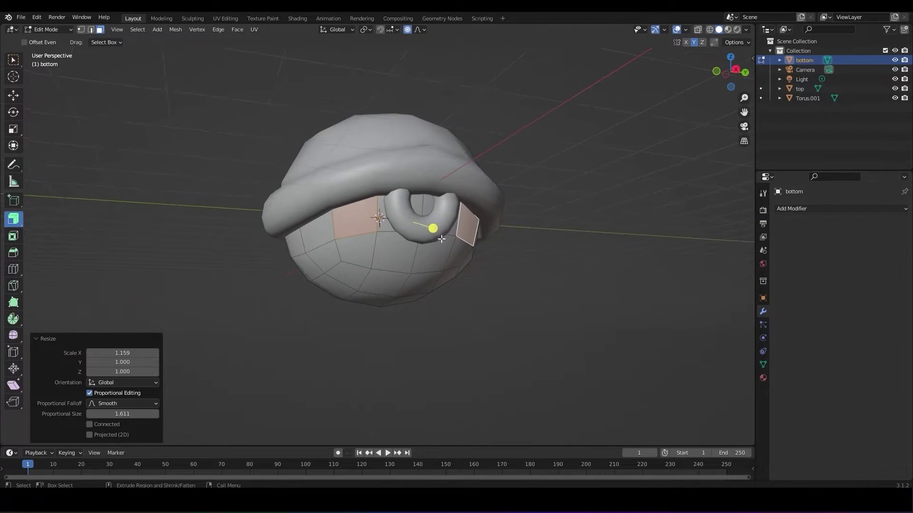
pyautogui.moveTo(432, 229)
pyautogui.mouseDown()
pyautogui.moveTo(455, 238)
pyautogui.moveTo(445, 233)
pyautogui.mouseUp()
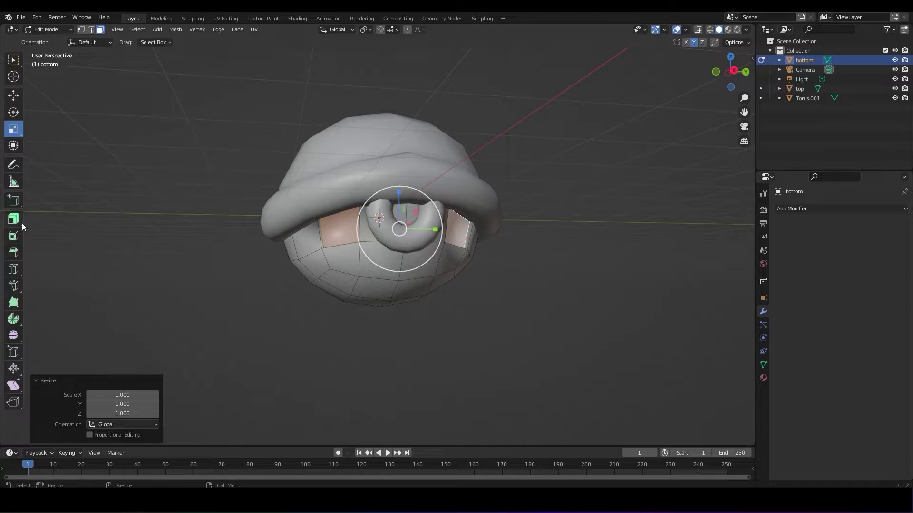
# - Extrude the two selected faces flanking the torus again to shape recessed openings in the bottom part
pyautogui.click(22, 224)
pyautogui.moveTo(411, 240); pyautogui.dragTo(421, 240)
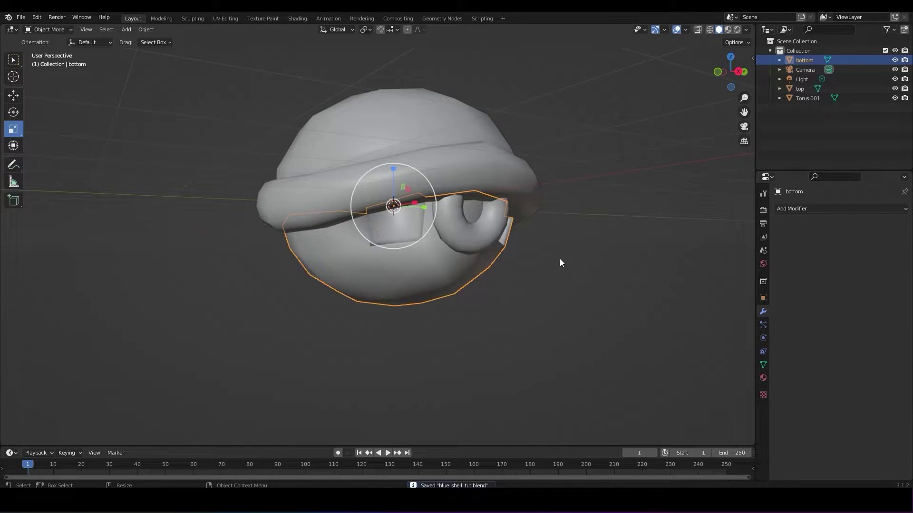
# - Add a Subdivision Surface modifier to the bottom part and set its viewport levels to 2
pyautogui.click(787, 209)
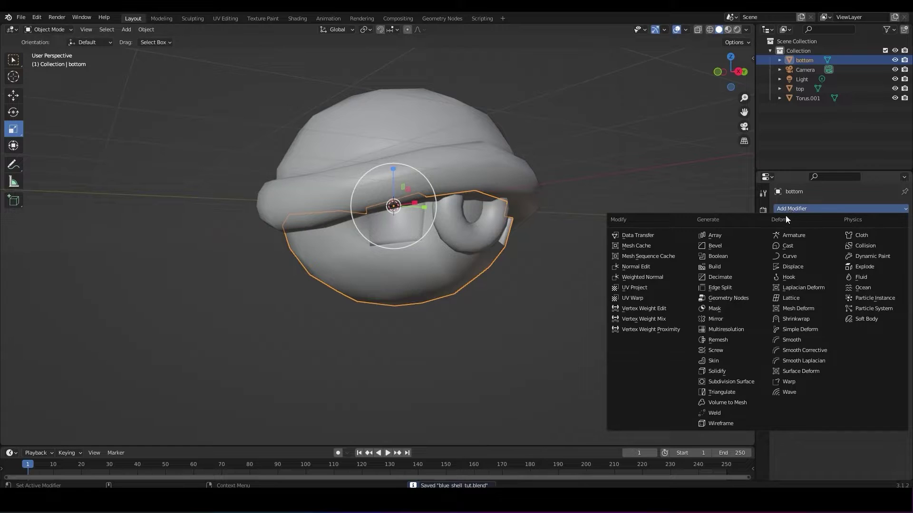
pyautogui.click(730, 382)
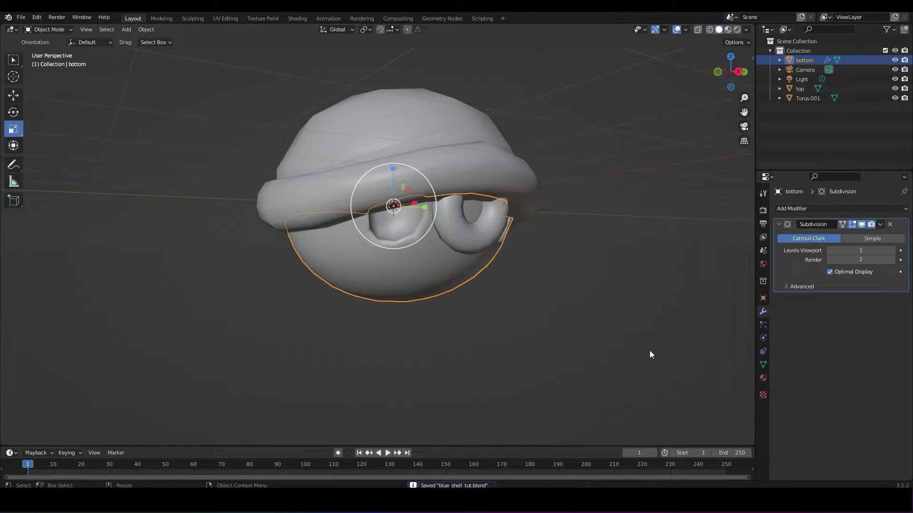
pyautogui.moveTo(338, 322); pyautogui.dragTo(521, 309, button='middle')
pyautogui.keyDown('alt'); pyautogui.moveTo(560, 295); pyautogui.dragTo(553, 268); pyautogui.keyUp('alt')
pyautogui.scroll(1, 541, 280)
pyautogui.scroll(1, 552, 268)
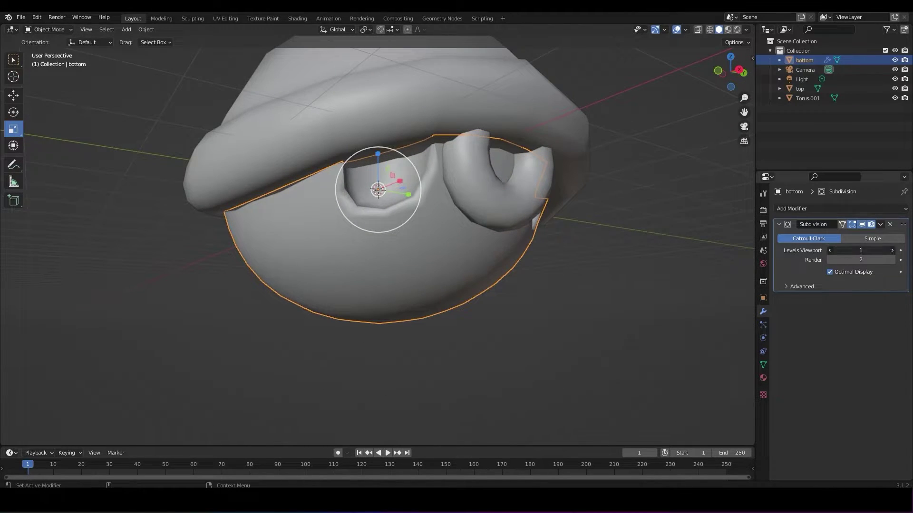
pyautogui.click(891, 250)
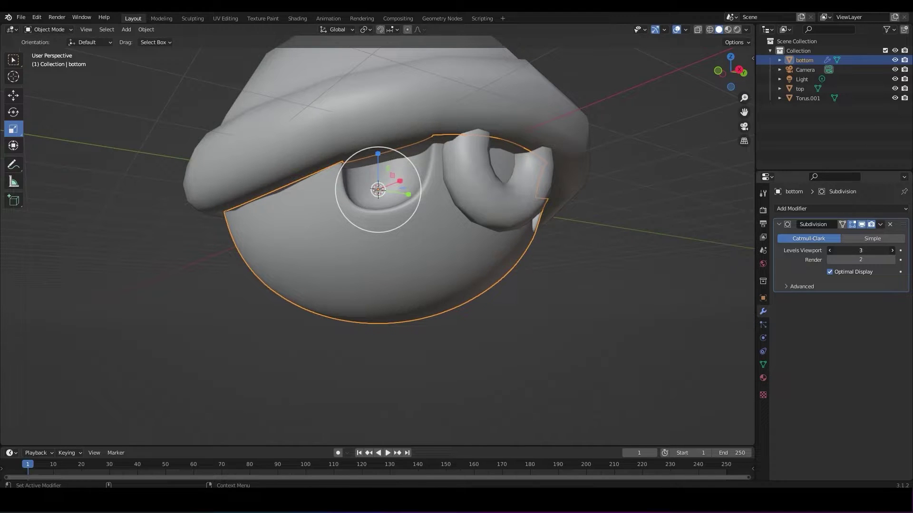
pyautogui.moveTo(594, 252)
pyautogui.mouseDown(button='middle')
pyautogui.moveTo(489, 263)
pyautogui.moveTo(560, 262)
pyautogui.moveTo(573, 251)
pyautogui.moveTo(597, 267)
pyautogui.moveTo(552, 257)
pyautogui.moveTo(594, 257)
pyautogui.mouseUp(button='middle')
pyautogui.moveTo(857, 251); pyautogui.dragTo(870, 251)
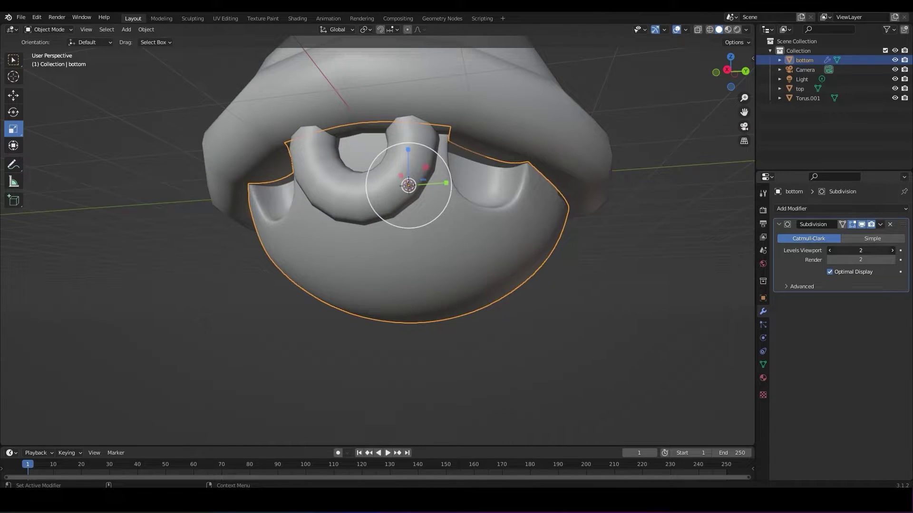
# - Apply the Subdivision modifier to the bottom part and check the resulting mesh in Edit Mode
pyautogui.moveTo(589, 259); pyautogui.dragTo(682, 236, button='middle')
pyautogui.press('Tab')
pyautogui.press('Tab')
pyautogui.click(880, 224)
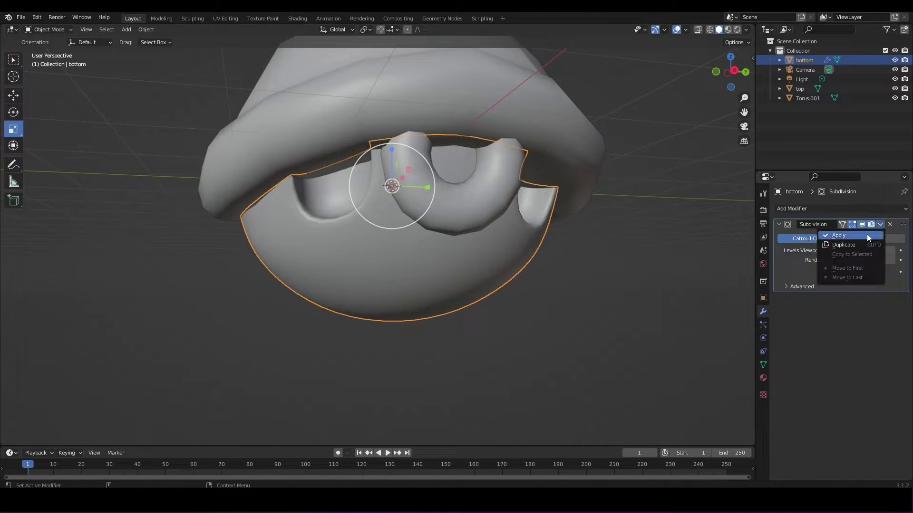
pyautogui.click(866, 234)
pyautogui.press('Tab')
pyautogui.moveTo(638, 274); pyautogui.dragTo(537, 271, button='middle')
pyautogui.press('Tab')
pyautogui.scroll(-1, 602, 283)
pyautogui.click(603, 282)
pyautogui.scroll(-3, 607, 262)
pyautogui.scroll(2, 494, 237)
# - Add a Subdivision Surface modifier with 1 viewport level to the top half and apply it
pyautogui.click(452, 205)
pyautogui.moveTo(452, 204); pyautogui.dragTo(542, 220, button='middle')
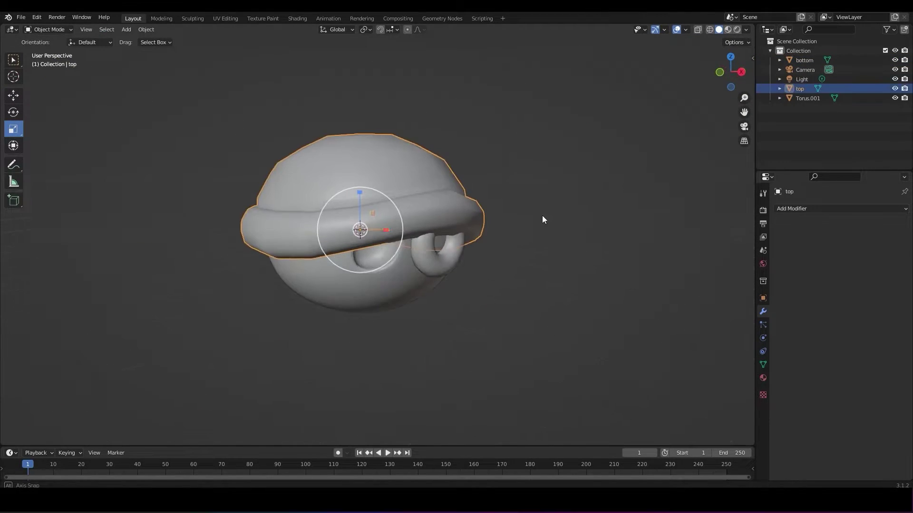
pyautogui.click(800, 209)
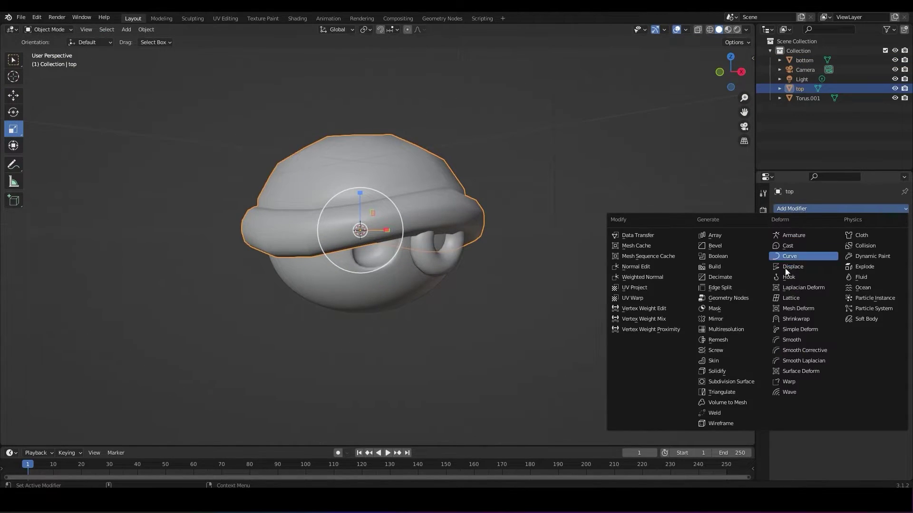
pyautogui.click(731, 381)
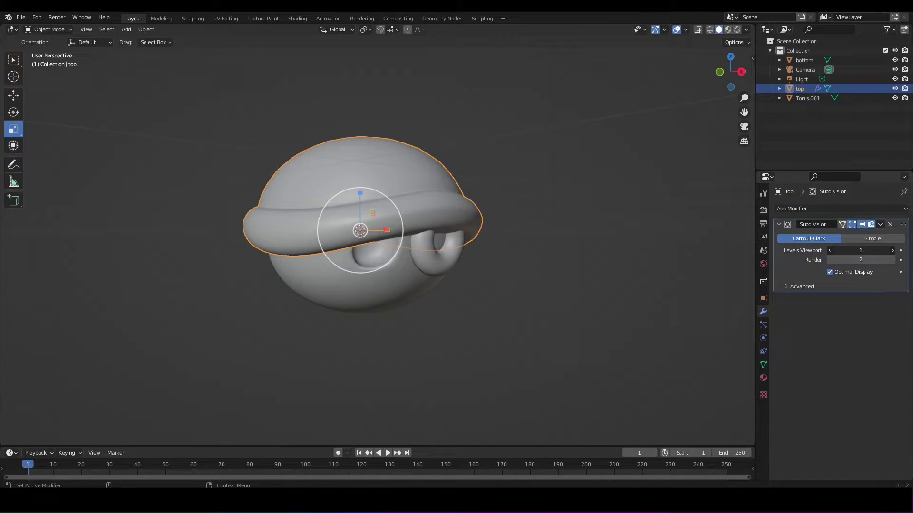
pyautogui.click(880, 224)
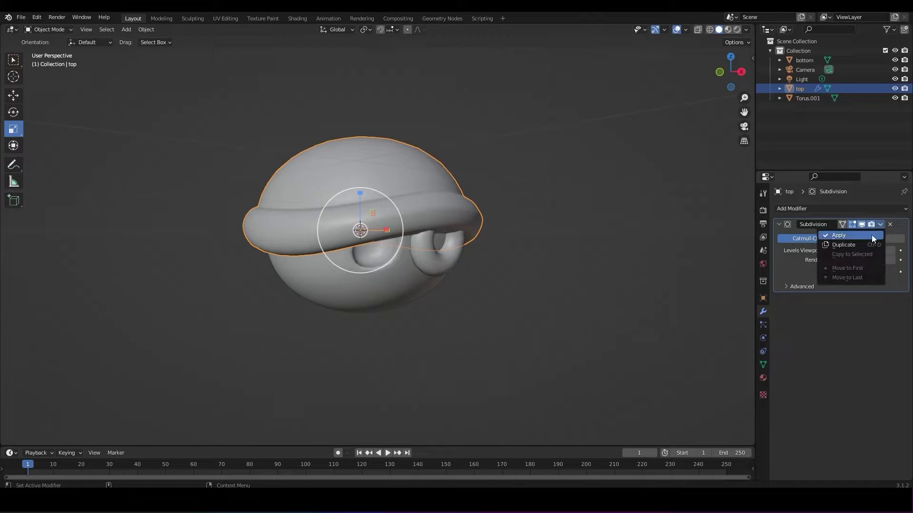
pyautogui.click(871, 235)
pyautogui.click(570, 235)
pyautogui.click(373, 192)
pyautogui.click(435, 257)
pyautogui.click(546, 271)
# - Select several spaced edge loops running across the underside of the bottom part in Edit Mode
pyautogui.moveTo(556, 276); pyautogui.dragTo(503, 253, button='middle')
pyautogui.scroll(2, 503, 253)
pyautogui.click(416, 267)
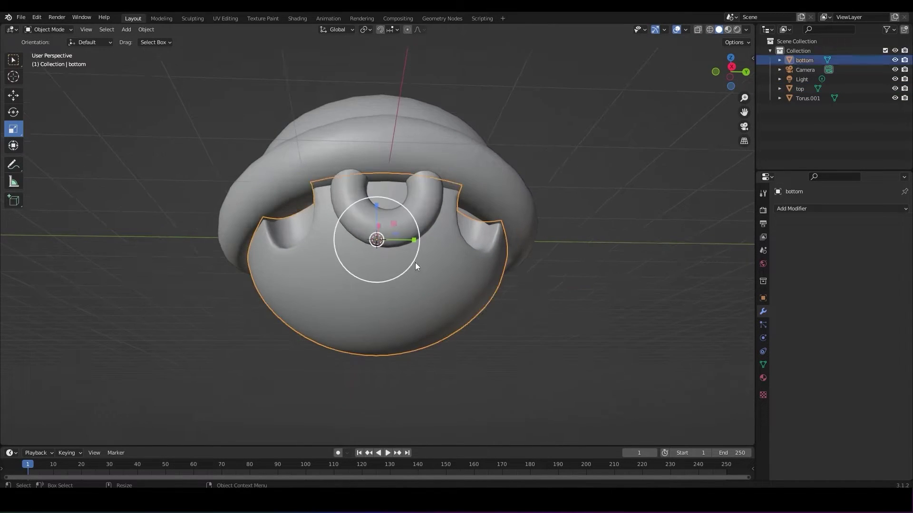
pyautogui.press('Tab')
pyautogui.moveTo(416, 270); pyautogui.dragTo(486, 271, button='middle')
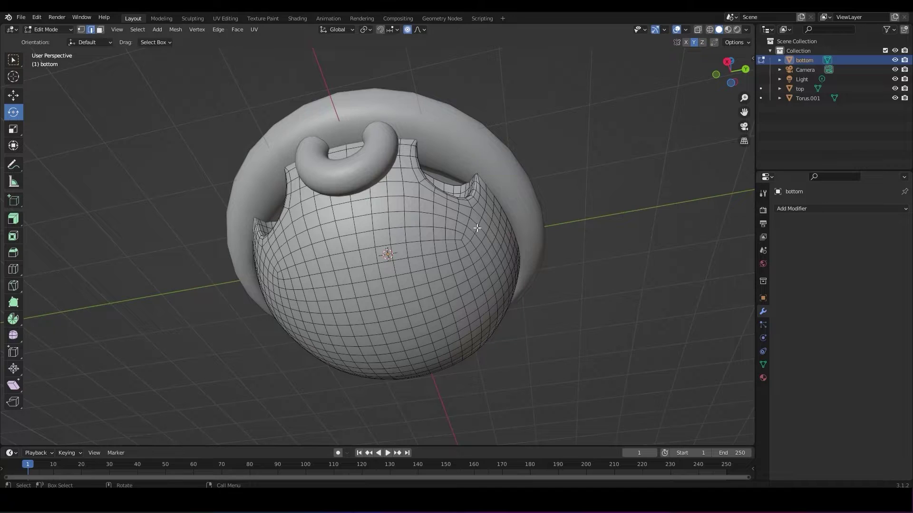
pyautogui.keyDown('alt'); pyautogui.click(477, 228); pyautogui.keyUp('alt')
pyautogui.moveTo(420, 276)
pyautogui.mouseDown(button='middle')
pyautogui.moveTo(448, 228)
pyautogui.moveTo(427, 264)
pyautogui.mouseUp(button='middle')
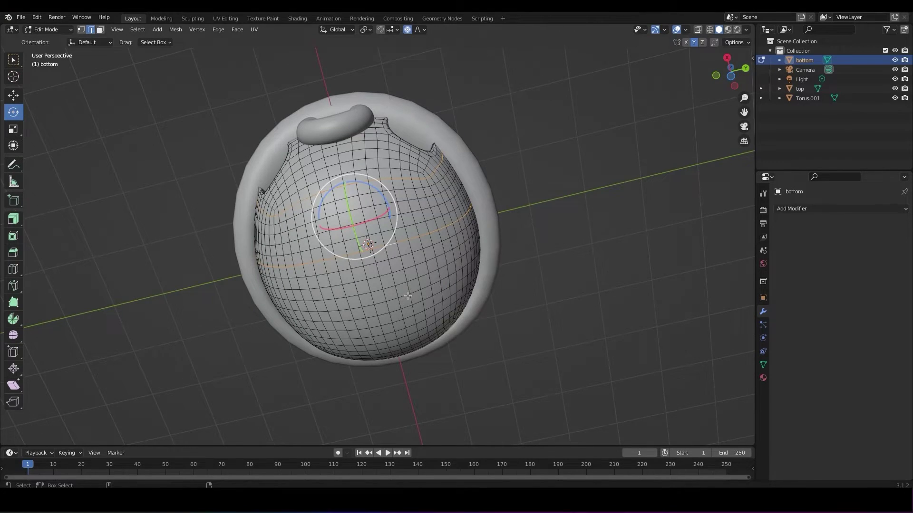
pyautogui.moveTo(410, 296); pyautogui.dragTo(458, 228, button='middle')
pyautogui.keyDown('alt'); pyautogui.keyDown('shift'); pyautogui.click(461, 231); pyautogui.keyUp('shift'); pyautogui.keyUp('alt')
pyautogui.moveTo(459, 221); pyautogui.dragTo(334, 239, button='middle')
# - Bevel the selected edge loops with a width of 0.0211 m and 2 segments
pyautogui.click(14, 255)
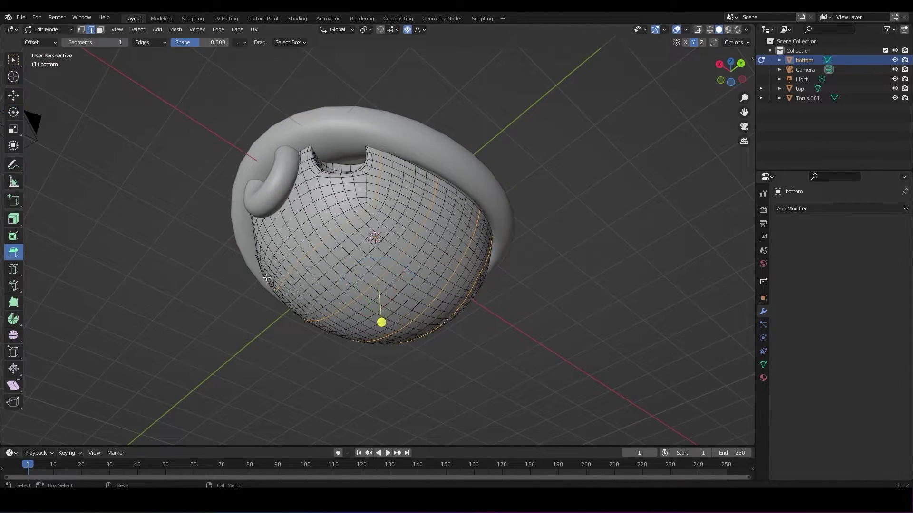
pyautogui.moveTo(385, 324); pyautogui.dragTo(385, 328)
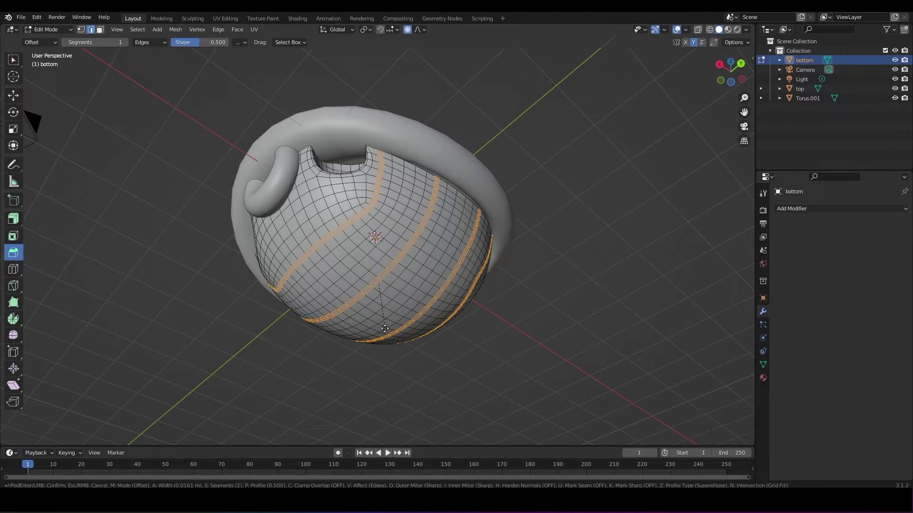
pyautogui.moveTo(384, 328); pyautogui.dragTo(383, 327)
# - Scale the centre edge loop of the bevelled band nearest the side opening inward to form a groove
pyautogui.hotkey('shift', 'space')
pyautogui.press('g')
pyautogui.moveTo(481, 247); pyautogui.dragTo(456, 245, button='middle')
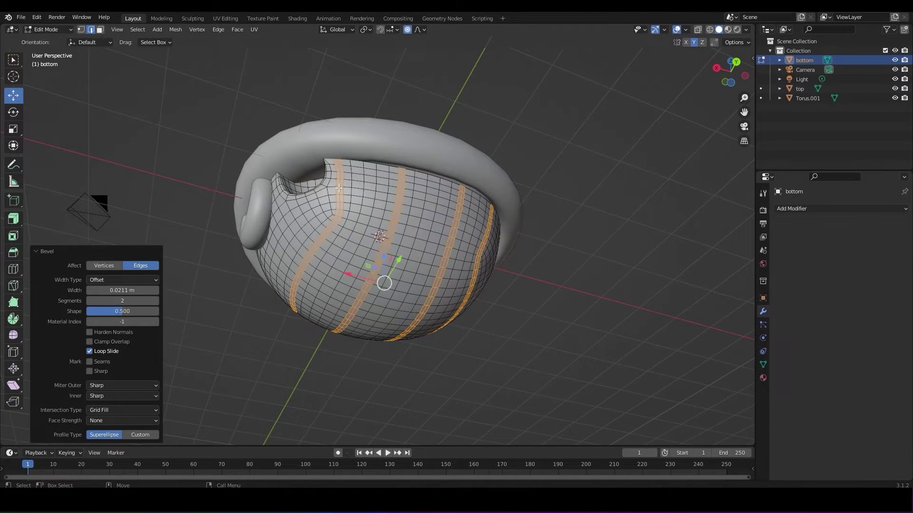
pyautogui.keyDown('alt'); pyautogui.click(338, 189); pyautogui.keyUp('alt')
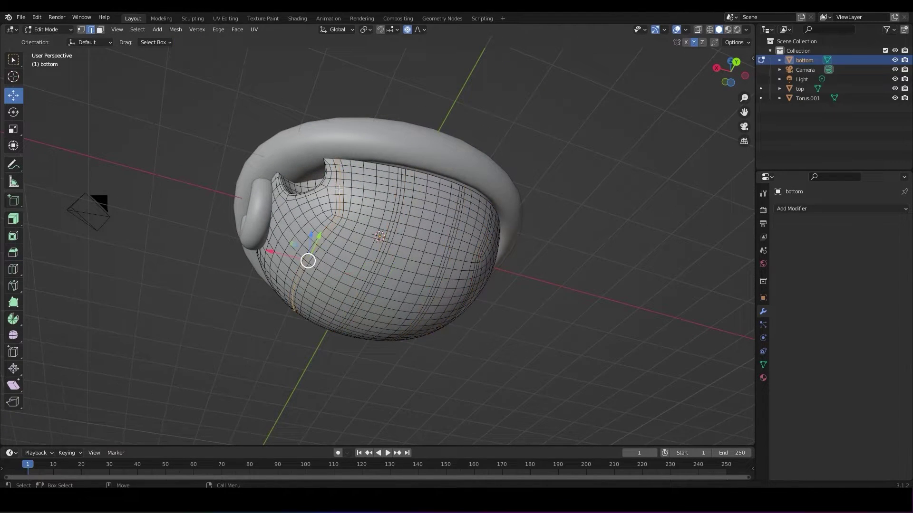
pyautogui.keyDown('alt'); pyautogui.keyDown('shift'); pyautogui.click(399, 207); pyautogui.keyUp('shift'); pyautogui.keyUp('alt')
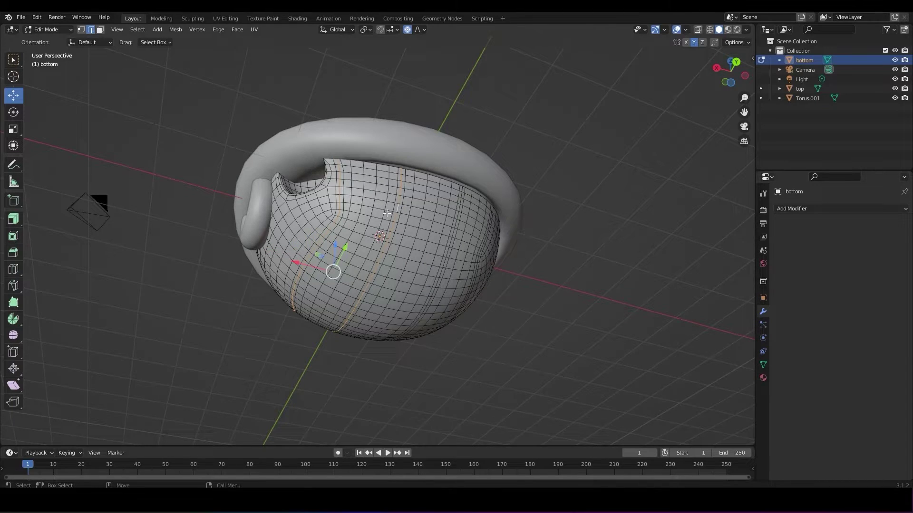
pyautogui.doubleClick(339, 199)
pyautogui.hotkey('shift', 'space')
pyautogui.press('s')
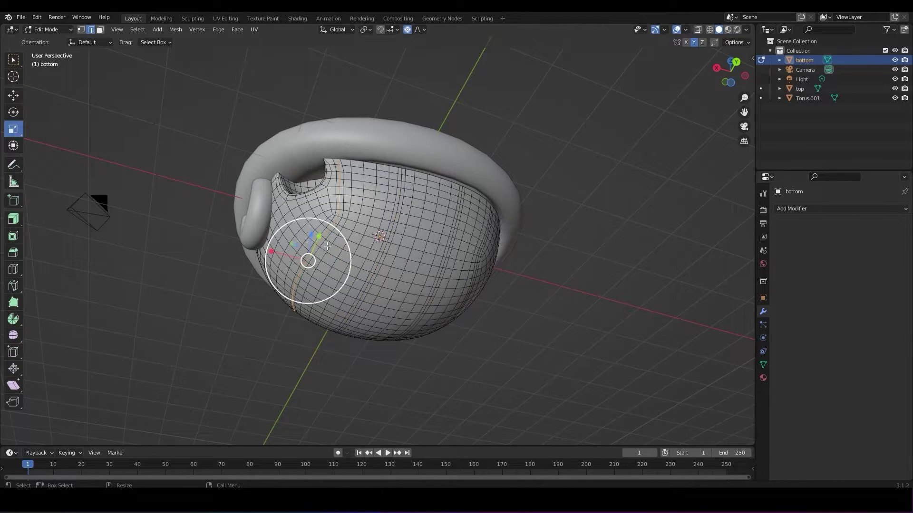
pyautogui.moveTo(331, 245); pyautogui.dragTo(379, 274)
pyautogui.hotkey('ctrl', 'z')
# - Scale the centre loops of the remaining bevelled bands slightly inward, the last one to about 0.98
pyautogui.keyDown('alt'); pyautogui.click(395, 217); pyautogui.keyUp('alt')
pyautogui.keyDown('alt'); pyautogui.click(448, 253); pyautogui.keyUp('alt')
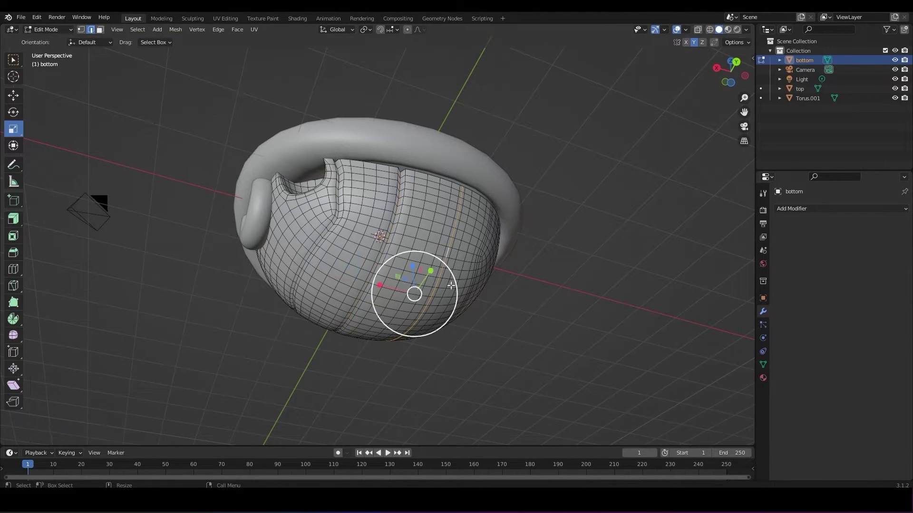
pyautogui.moveTo(449, 288); pyautogui.dragTo(447, 288)
pyautogui.moveTo(447, 288)
pyautogui.mouseDown(button='middle')
pyautogui.moveTo(428, 290)
pyautogui.moveTo(442, 294)
pyautogui.mouseUp(button='middle')
pyautogui.keyDown('alt'); pyautogui.click(411, 207); pyautogui.keyUp('alt')
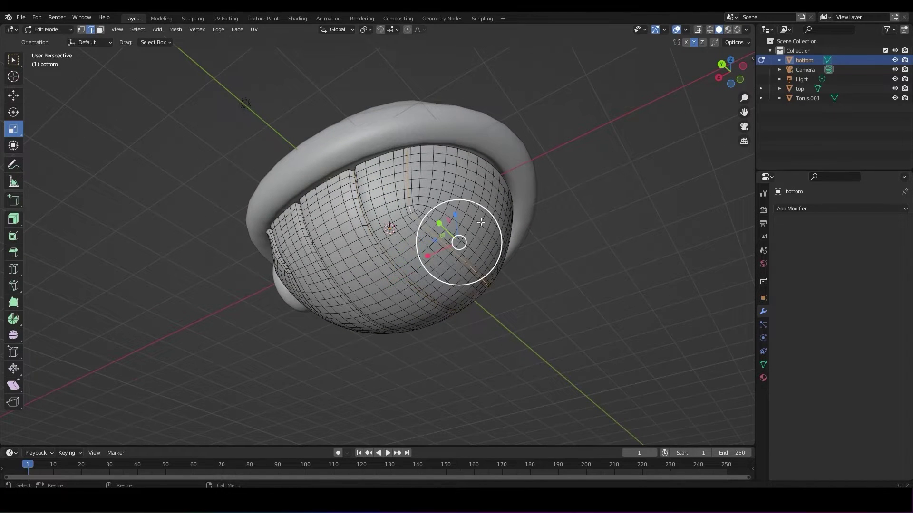
pyautogui.moveTo(483, 224); pyautogui.dragTo(483, 225)
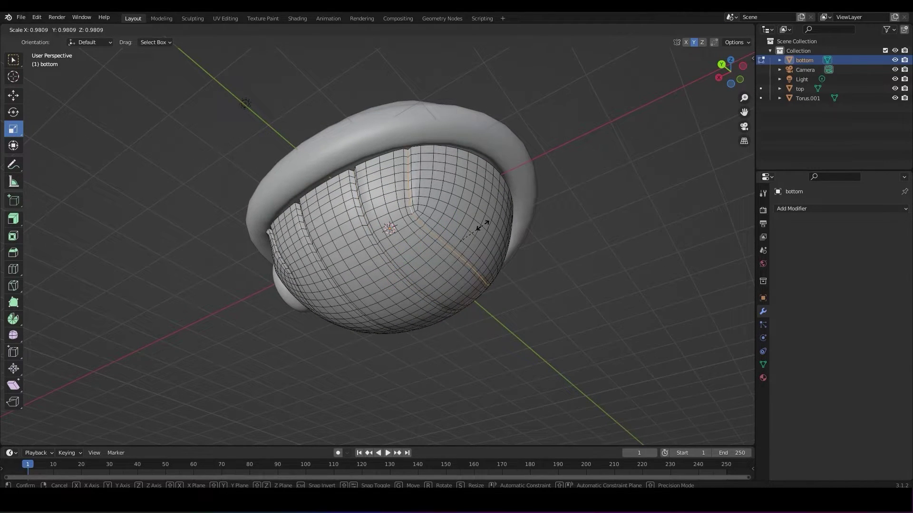
pyautogui.click(483, 225)
# - Return to Object Mode with nothing selected and save the file
pyautogui.press('Tab')
pyautogui.hotkey('alt', 'a')
pyautogui.moveTo(327, 296); pyautogui.dragTo(583, 316, button='middle')
pyautogui.moveTo(379, 267); pyautogui.dragTo(435, 212, button='middle')
pyautogui.click(434, 210)
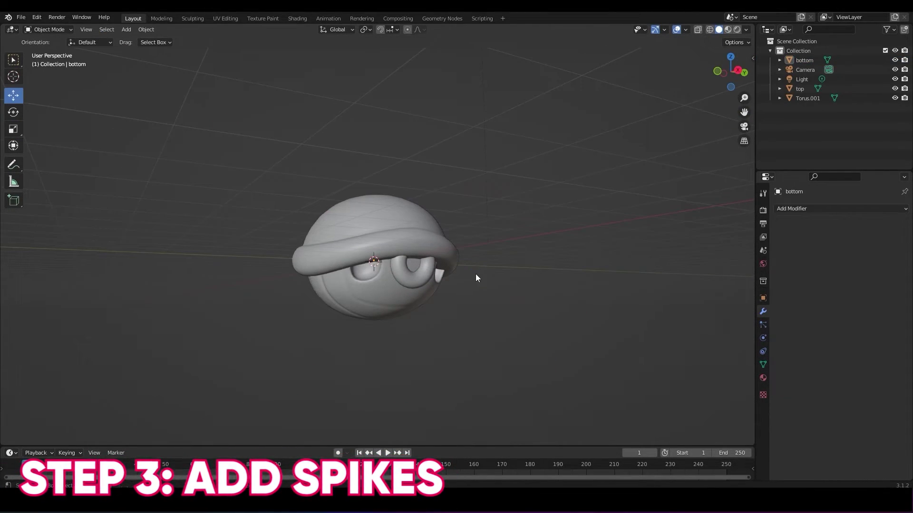
pyautogui.hotkey('ctrl', 's')
pyautogui.scroll(1, 473, 252)
pyautogui.moveTo(491, 216); pyautogui.dragTo(494, 223, button='middle')
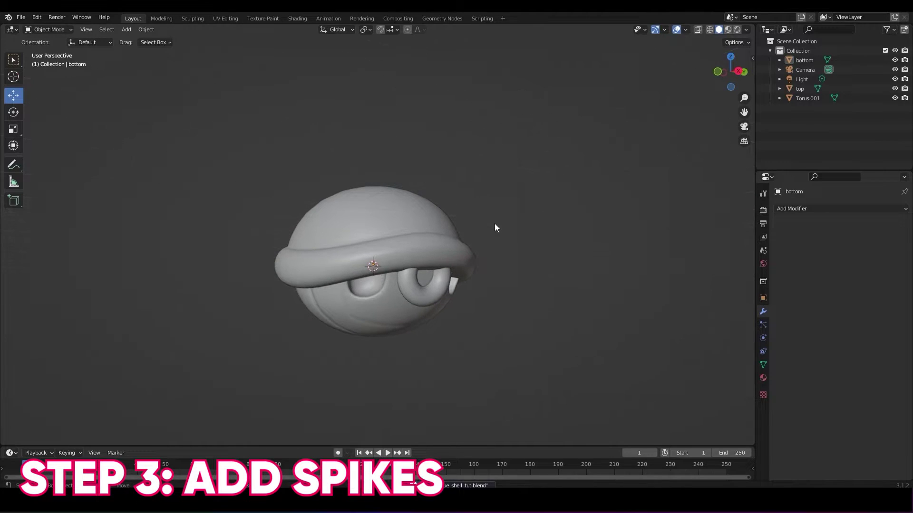
# - Add a cone mesh and raise it along Z onto the crown of the shell
pyautogui.click(127, 30)
pyautogui.moveTo(180, 41)
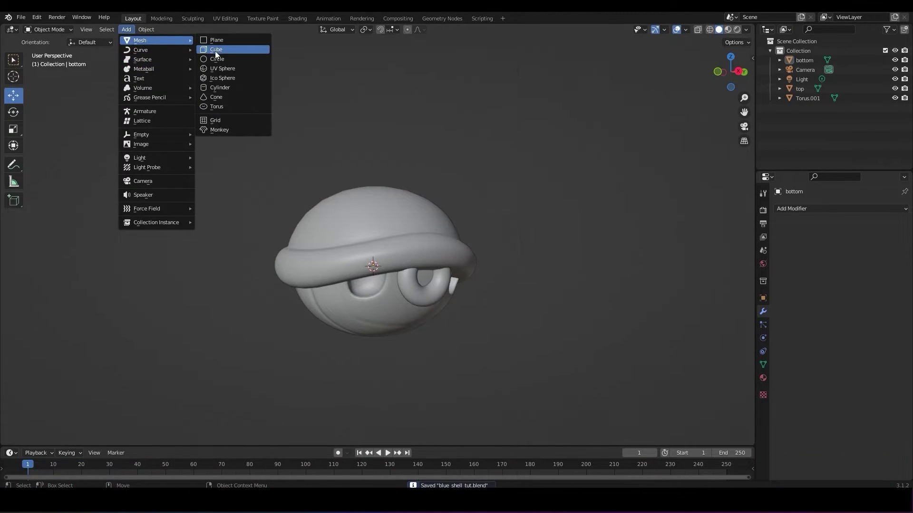
pyautogui.click(215, 97)
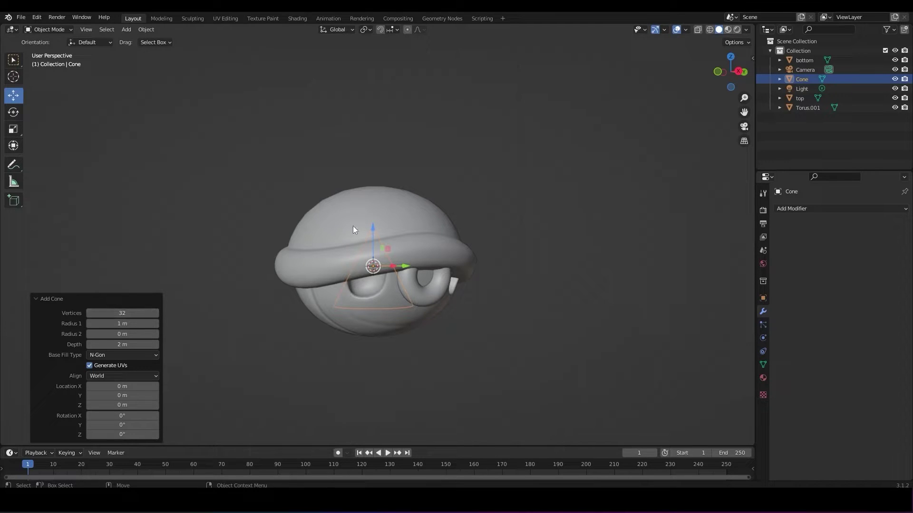
pyautogui.moveTo(374, 230); pyautogui.dragTo(383, 115)
pyautogui.scroll(3, 393, 163)
# - Shade the cone smooth and scale it down uniformly to a small spike
pyautogui.moveTo(394, 164); pyautogui.dragTo(395, 136, button='middle')
pyautogui.rightClick(391, 133)
pyautogui.click(392, 134)
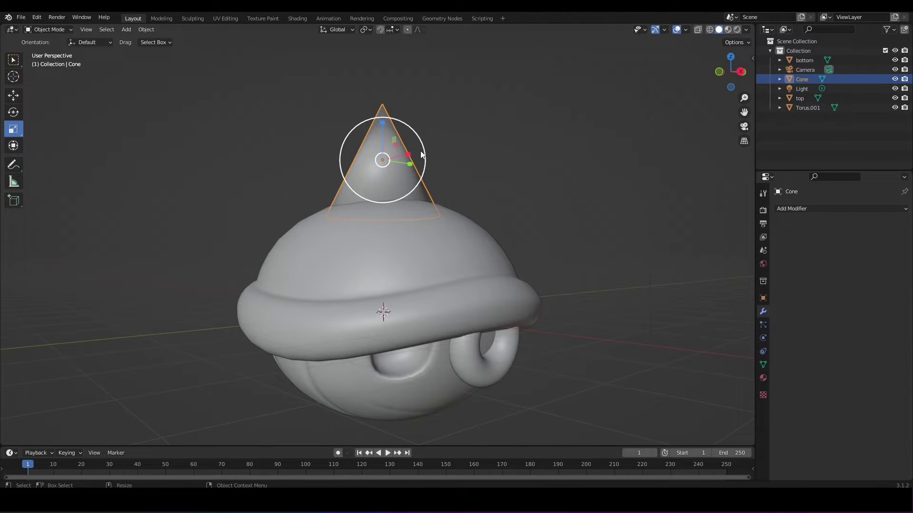
pyautogui.moveTo(421, 148); pyautogui.dragTo(381, 135)
# - Duplicate the spike in place and move the copy along X and down to the shell's side
pyautogui.hotkey('shift', 'space')
pyautogui.press('g')
pyautogui.moveTo(382, 137); pyautogui.dragTo(406, 201, button='middle')
pyautogui.hotkey('shift', 'd')
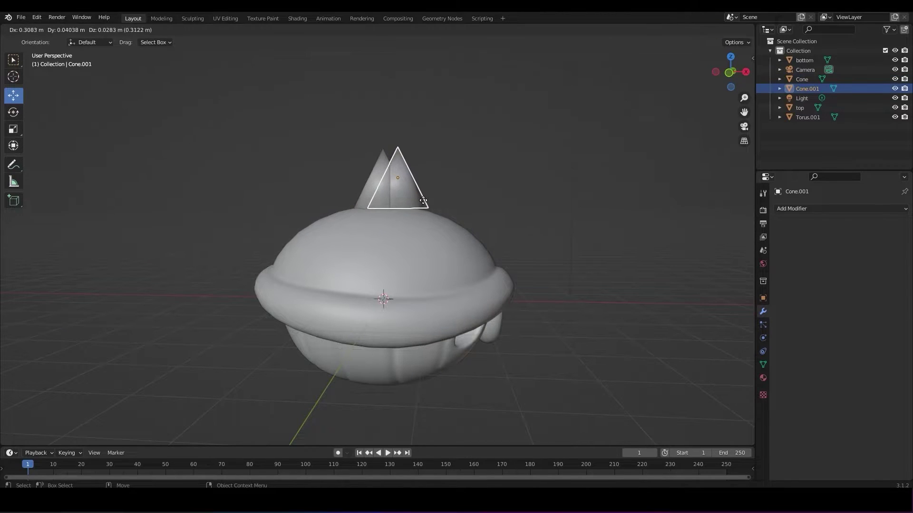
pyautogui.rightClick(421, 201)
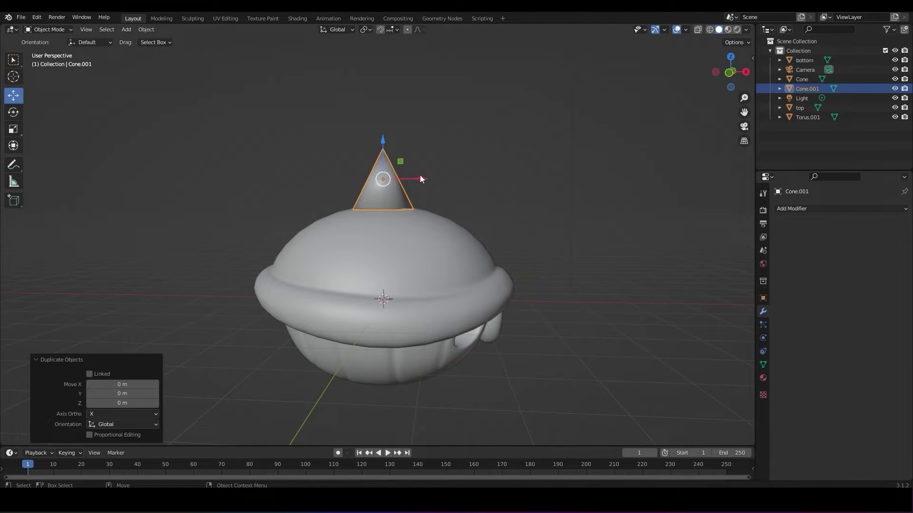
pyautogui.moveTo(420, 177); pyautogui.dragTo(506, 177)
pyautogui.moveTo(472, 136); pyautogui.dragTo(508, 211)
# - Tilt the copied spike outward and move it about 0.139 m in X and 0.100 m in Z
pyautogui.hotkey('shift', 'space')
pyautogui.press('r')
pyautogui.moveTo(582, 262); pyautogui.dragTo(483, 260, button='middle')
pyautogui.hotkey('shift', 'space')
pyautogui.press('g')
pyautogui.moveTo(372, 203); pyautogui.dragTo(363, 195)
# - Add a Mirror modifier on the X axis to the side spike, using the top half as mirror object
pyautogui.click(791, 209)
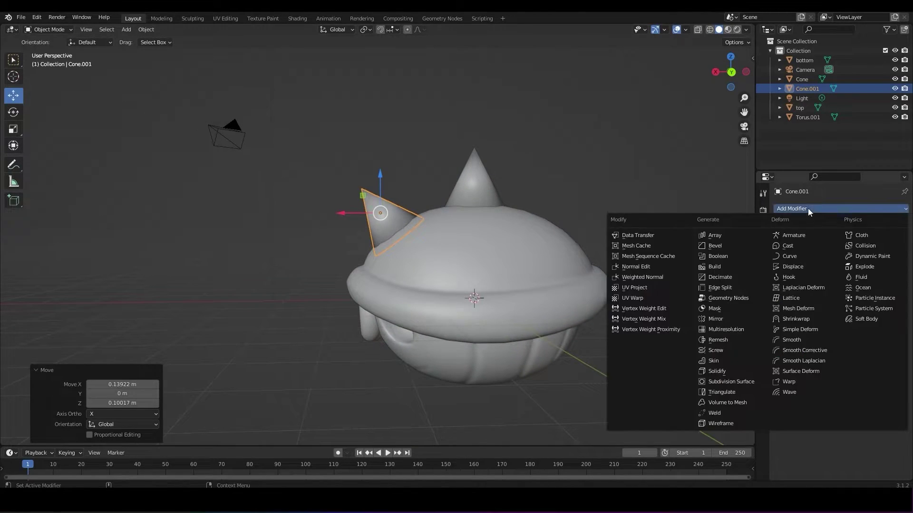
pyautogui.click(719, 321)
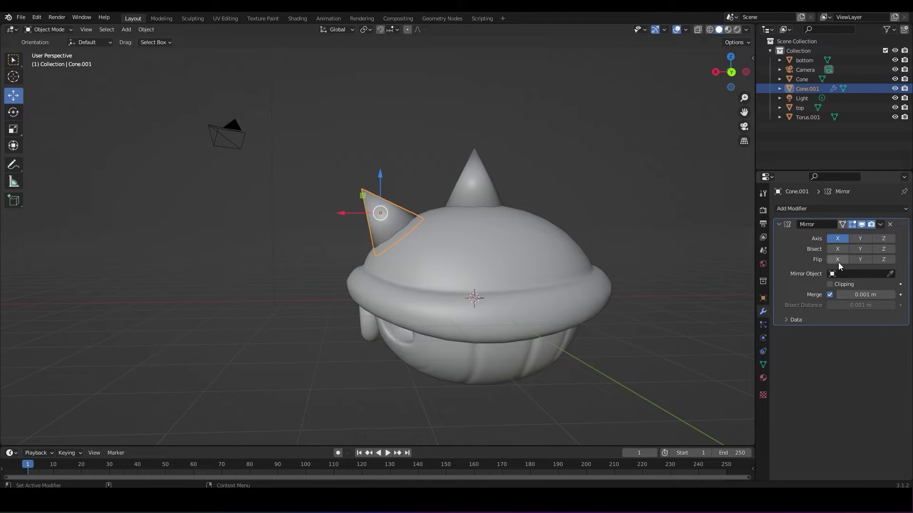
pyautogui.click(889, 274)
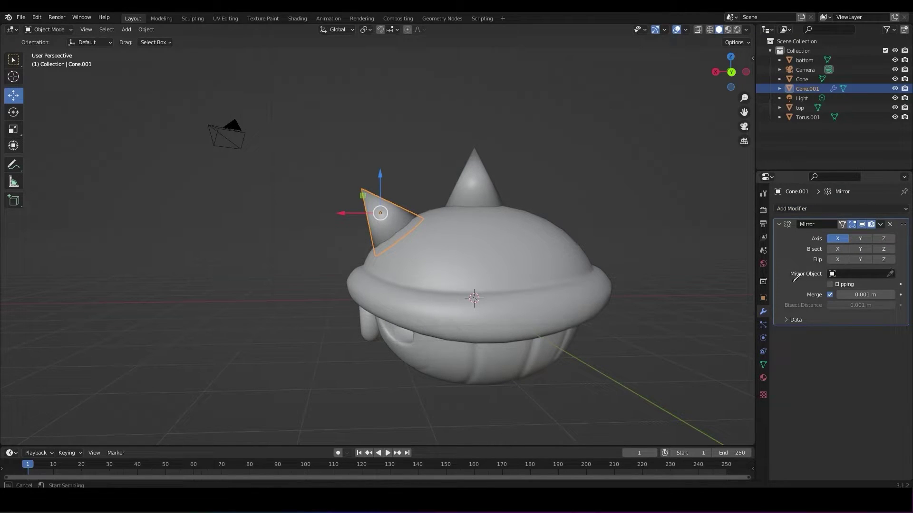
pyautogui.click(534, 262)
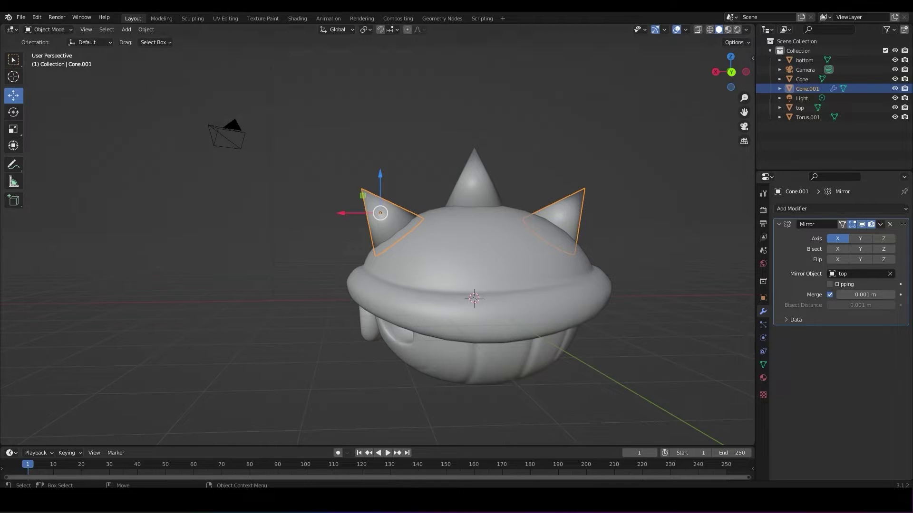
pyautogui.hotkey('alt', 'a')
pyautogui.moveTo(480, 356); pyautogui.dragTo(492, 352, button='middle')
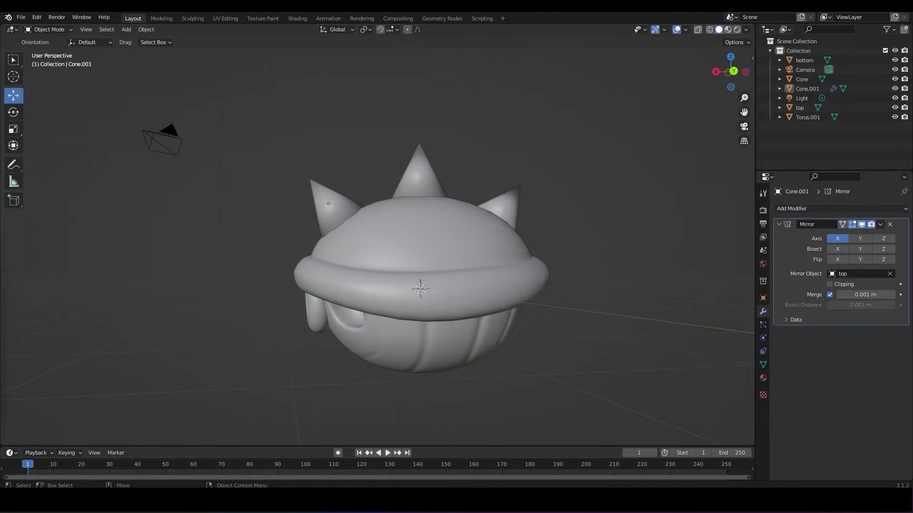
# - Duplicate the mirrored side spike in place and move the copy about 0.971 m along Y
pyautogui.moveTo(293, 227); pyautogui.dragTo(346, 241)
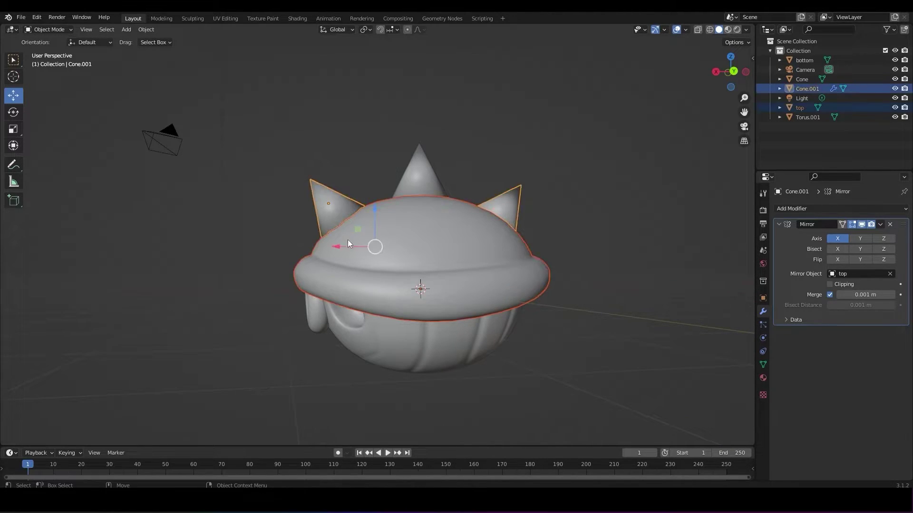
pyautogui.moveTo(256, 228); pyautogui.dragTo(324, 238, button='middle')
pyautogui.click(269, 230)
pyautogui.click(329, 230)
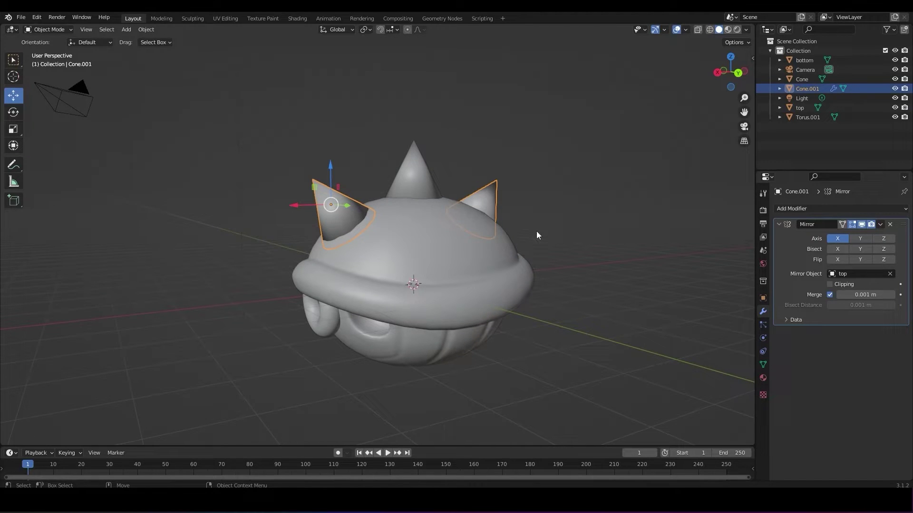
pyautogui.hotkey('shift', 'd')
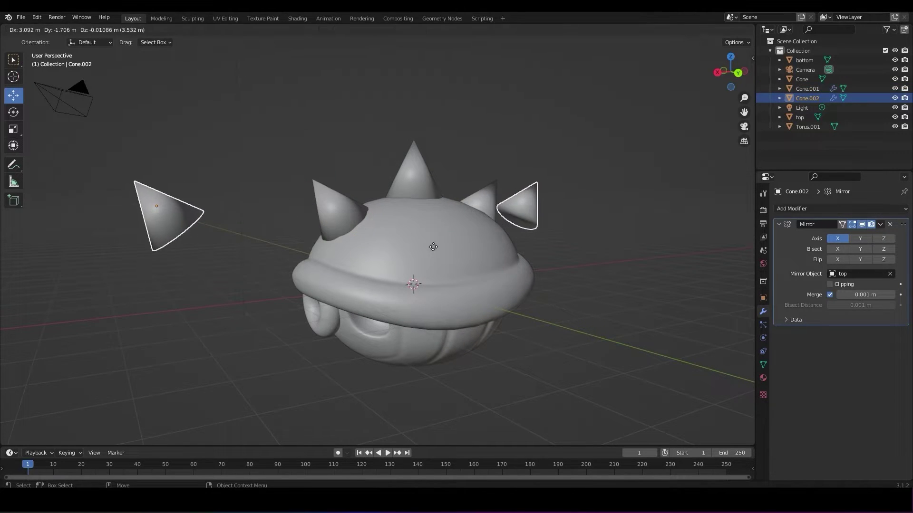
pyautogui.rightClick(469, 210)
pyautogui.moveTo(552, 257); pyautogui.dragTo(555, 289, button='middle')
pyautogui.moveTo(355, 250); pyautogui.dragTo(359, 253)
pyautogui.click(381, 276)
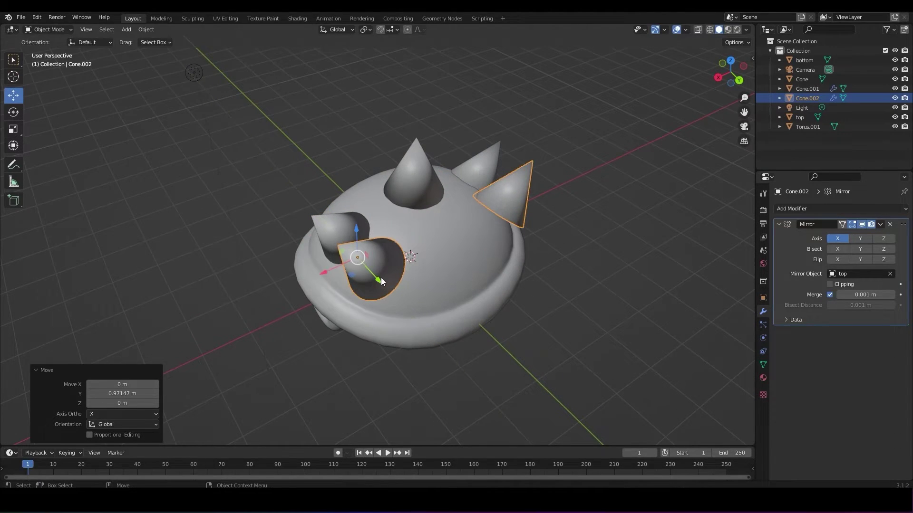
# - Move the copied spike about -0.703 m along X, towards the shell's centre line
pyautogui.moveTo(384, 277); pyautogui.dragTo(316, 258, button='middle')
pyautogui.press('g')
pyautogui.press('x')
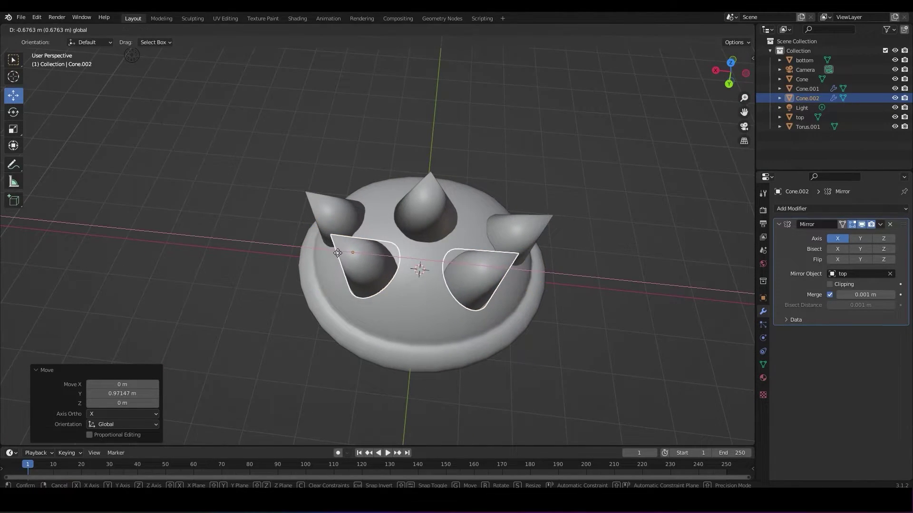
pyautogui.click(406, 278)
# - Rotate the copied spike so it points diagonally outward and shift it against the shell's surface
pyautogui.moveTo(406, 278); pyautogui.dragTo(317, 278, button='middle')
pyautogui.hotkey('shift', 'space')
pyautogui.press('r')
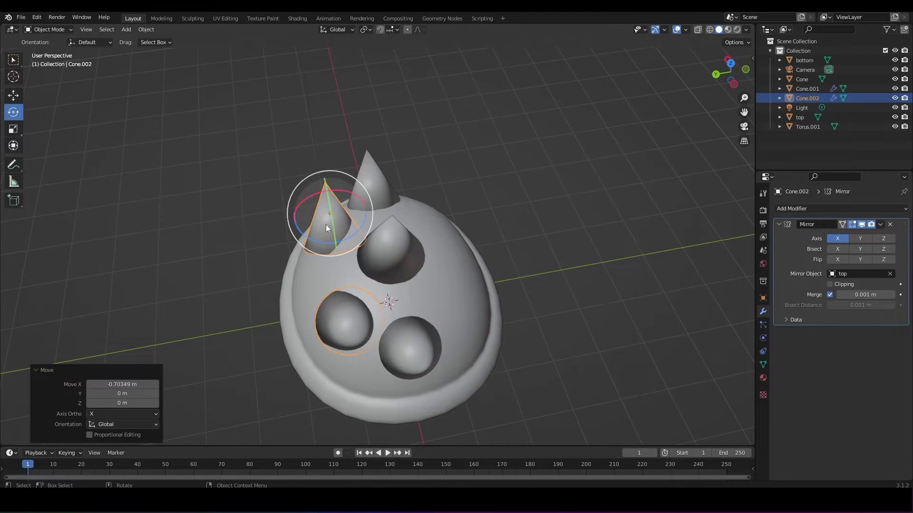
pyautogui.moveTo(349, 233); pyautogui.dragTo(380, 188)
pyautogui.moveTo(399, 196); pyautogui.dragTo(452, 229, button='middle')
pyautogui.hotkey('shift', 'space')
pyautogui.press('g')
pyautogui.moveTo(329, 173); pyautogui.dragTo(284, 188)
# - Tilt the diagonal spike slightly further and reposition it so its base sits in the dome
pyautogui.moveTo(342, 210); pyautogui.dragTo(434, 173, button='middle')
pyautogui.hotkey('shift', 'space')
pyautogui.press('r')
pyautogui.moveTo(477, 183); pyautogui.dragTo(475, 191)
pyautogui.moveTo(476, 191)
pyautogui.mouseDown(button='middle')
pyautogui.moveTo(505, 251)
pyautogui.moveTo(460, 188)
pyautogui.mouseUp(button='middle')
pyautogui.hotkey('shift', 'space')
pyautogui.press('g')
pyautogui.moveTo(465, 183); pyautogui.dragTo(478, 191)
# - Fine-tune the diagonal spike's tilt so it follows the dome's curvature, and deselect it
pyautogui.hotkey('shift', 'space')
pyautogui.press('r')
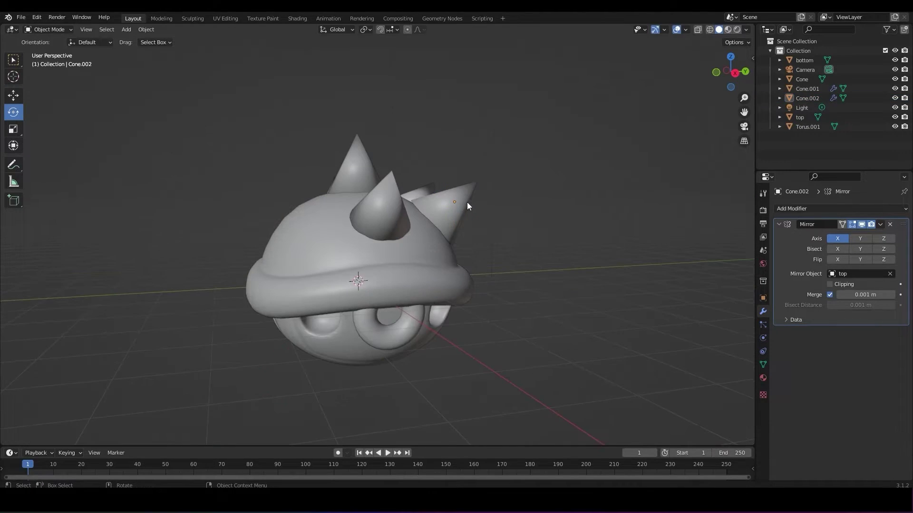
pyautogui.click(466, 202)
pyautogui.moveTo(465, 215); pyautogui.dragTo(475, 177, button='middle')
pyautogui.moveTo(477, 174); pyautogui.dragTo(470, 190)
pyautogui.hotkey('shift', 'space')
pyautogui.press('g')
pyautogui.click(537, 234)
# - Enable the Y axis in the diagonal spike's Mirror modifier in addition to X
pyautogui.moveTo(538, 252); pyautogui.dragTo(412, 257, button='middle')
pyautogui.click(436, 210)
pyautogui.click(862, 237)
pyautogui.click(532, 242)
# - Nudge the mirrored side spikes slightly outward from the dome in the XZ plane
pyautogui.click(339, 215)
pyautogui.moveTo(517, 258); pyautogui.dragTo(463, 260, button='middle')
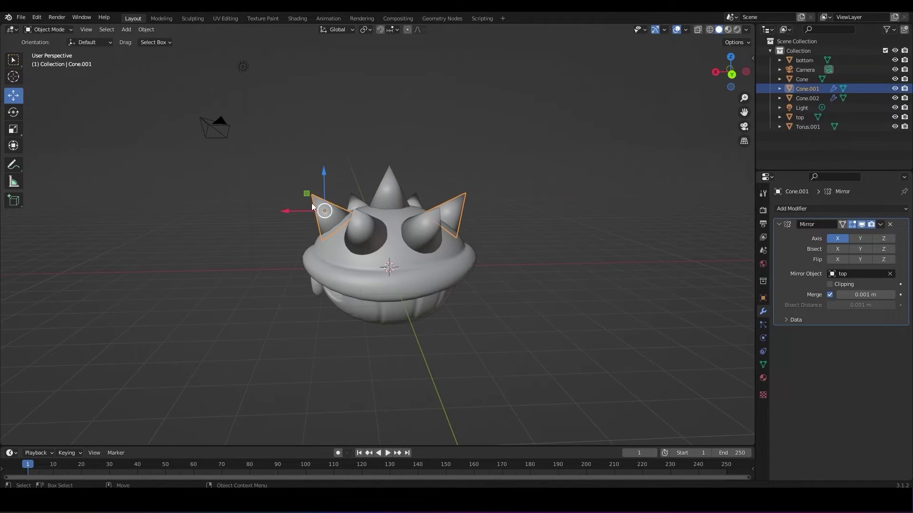
pyautogui.moveTo(311, 205); pyautogui.dragTo(306, 205)
pyautogui.moveTo(492, 220); pyautogui.dragTo(503, 239, button='middle')
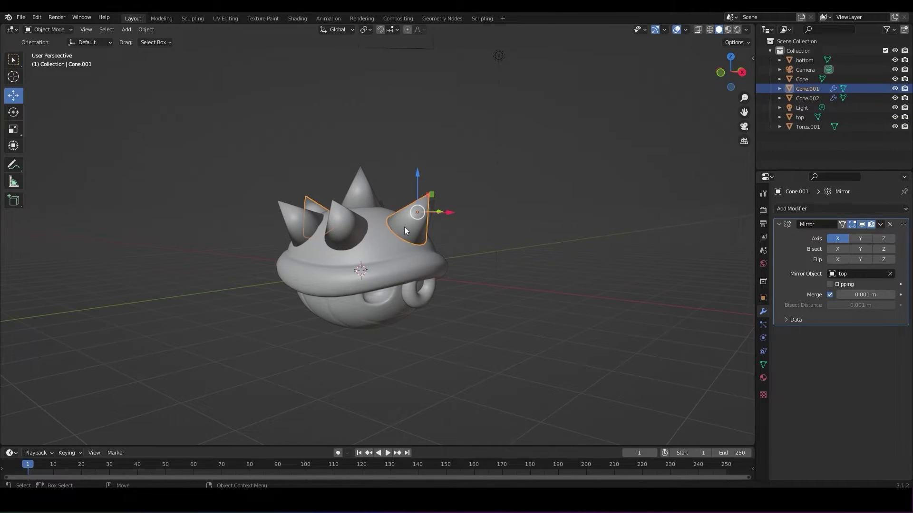
# - Adjust the diagonal spikes' position in the YZ plane and move them about 0.108 m along X
pyautogui.click(375, 232)
pyautogui.moveTo(375, 232); pyautogui.dragTo(472, 261, button='middle')
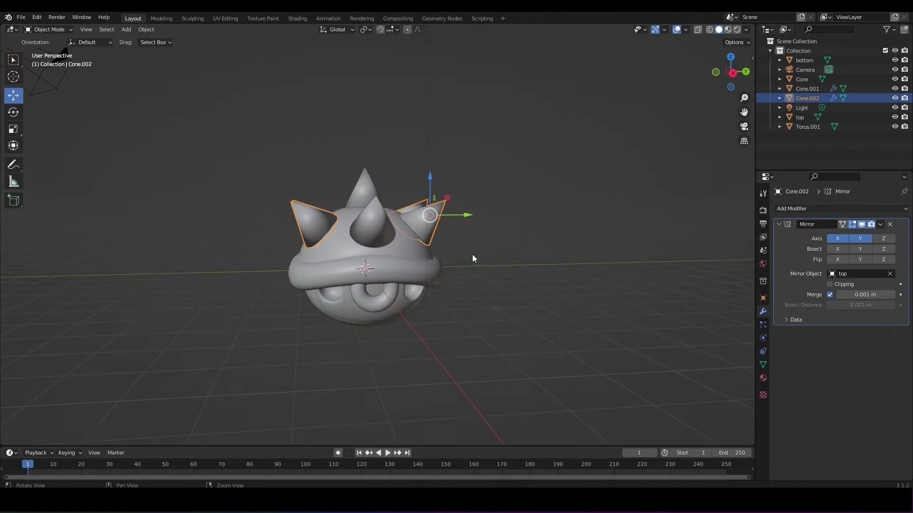
pyautogui.moveTo(447, 198); pyautogui.dragTo(454, 204)
pyautogui.moveTo(528, 230); pyautogui.dragTo(607, 284, button='middle')
pyautogui.moveTo(429, 195); pyautogui.dragTo(438, 197)
pyautogui.moveTo(483, 222); pyautogui.dragTo(422, 195, button='middle')
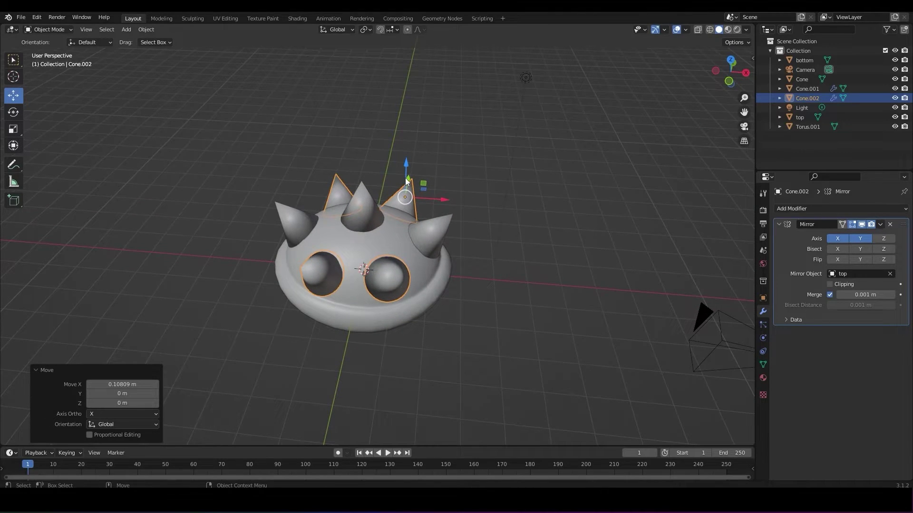
# - Raise the diagonal spikes about 0.074 m in Z and fine-tune their position in the YZ plane
pyautogui.moveTo(407, 178); pyautogui.dragTo(406, 172)
pyautogui.moveTo(451, 203); pyautogui.dragTo(365, 160, button='middle')
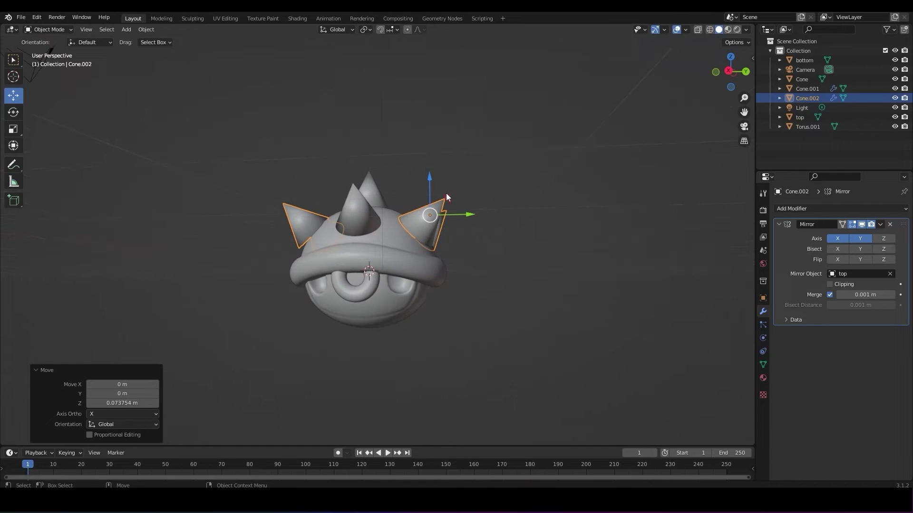
pyautogui.moveTo(447, 194); pyautogui.dragTo(441, 194)
pyautogui.click(544, 223)
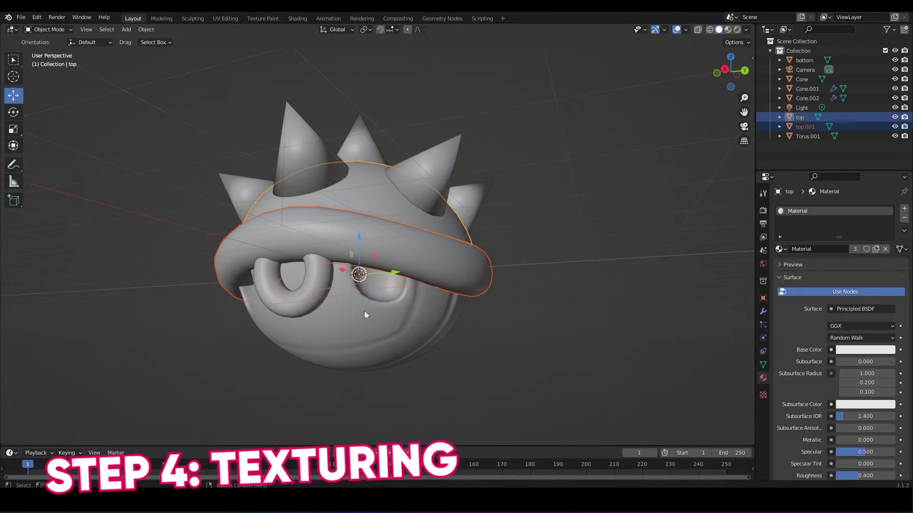
# - In Edit Mode on the bottom half, select all the faces visible inside the torus-ringed opening
pyautogui.click(330, 305)
pyautogui.moveTo(330, 305); pyautogui.dragTo(386, 284, button='middle')
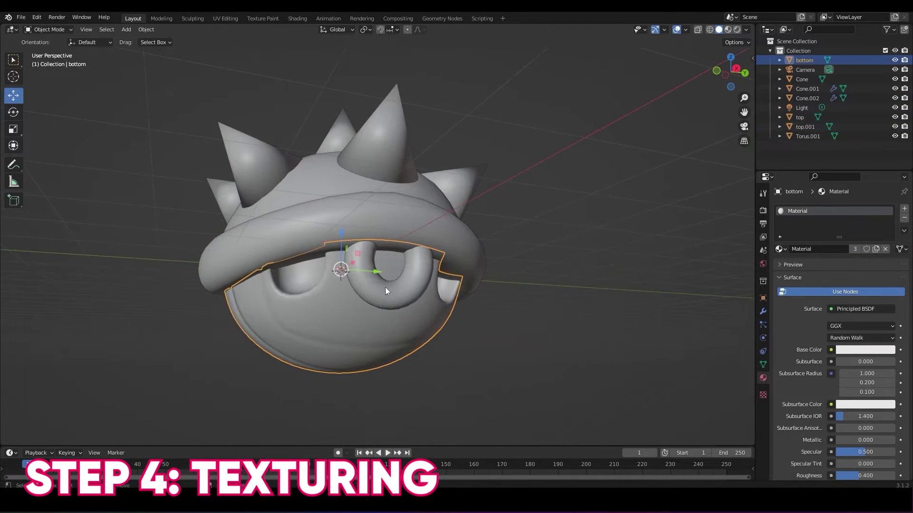
pyautogui.press('Tab')
pyautogui.click(391, 261)
pyautogui.click(382, 252)
pyautogui.press('w')
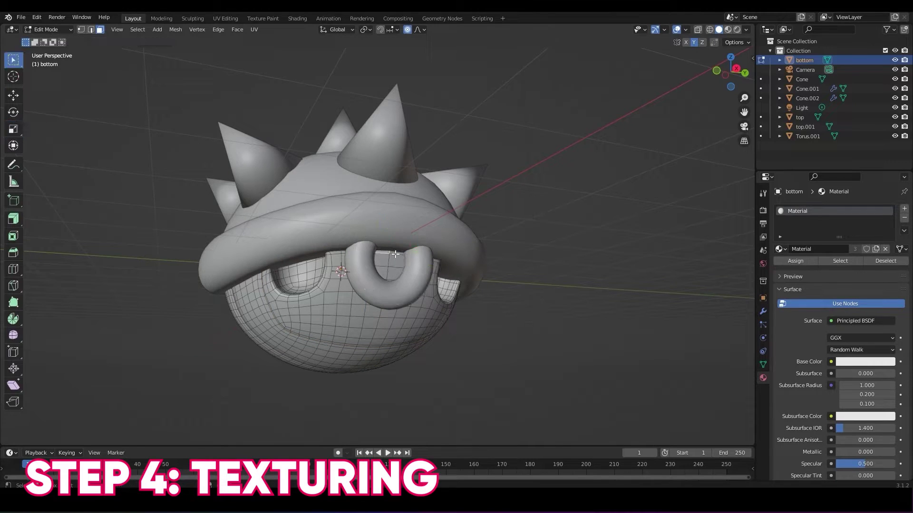
pyautogui.keyDown('shift'); pyautogui.click(394, 263); pyautogui.keyUp('shift')
pyautogui.keyDown('shift'); pyautogui.click(382, 262); pyautogui.keyUp('shift')
pyautogui.keyDown('shift'); pyautogui.click(384, 271); pyautogui.keyUp('shift')
pyautogui.keyDown('shift'); pyautogui.click(394, 273); pyautogui.keyUp('shift')
pyautogui.scroll(6, 377, 277)
pyautogui.keyDown('shift'); pyautogui.click(423, 272); pyautogui.keyUp('shift')
pyautogui.moveTo(423, 272); pyautogui.dragTo(279, 342, button='middle')
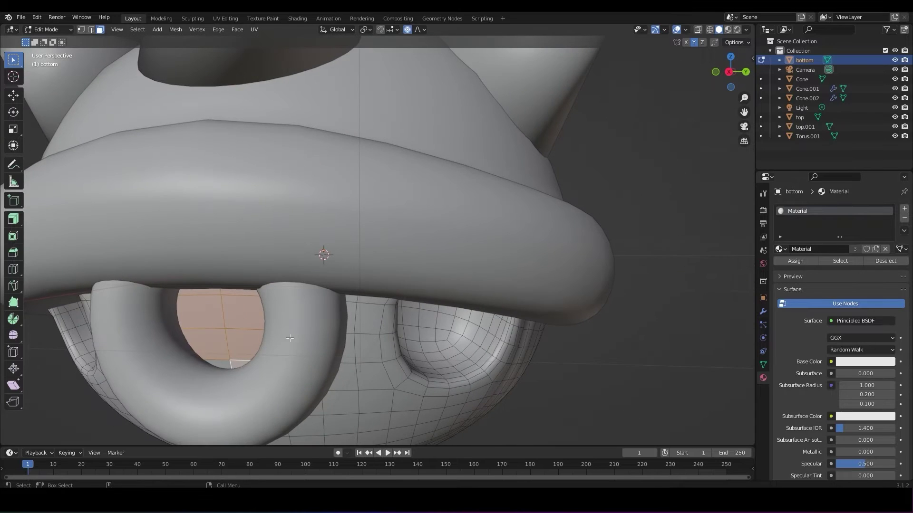
pyautogui.keyDown('shift'); pyautogui.click(217, 364); pyautogui.keyUp('shift')
# - Add the face loops lining the inner edge of the neighbouring side opening to the selection
pyautogui.scroll(-5, 335, 342)
pyautogui.moveTo(438, 289); pyautogui.dragTo(415, 261, button='middle')
pyautogui.scroll(6, 415, 260)
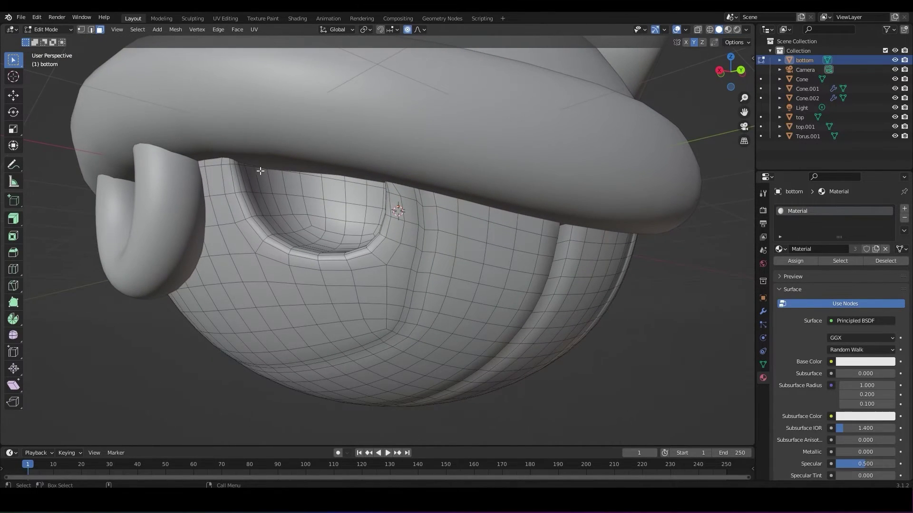
pyautogui.keyDown('alt'); pyautogui.keyDown('shift'); pyautogui.click(251, 167); pyautogui.keyUp('shift'); pyautogui.keyUp('alt')
pyautogui.keyDown('alt'); pyautogui.keyDown('shift'); pyautogui.click(241, 167); pyautogui.keyUp('shift'); pyautogui.keyUp('alt')
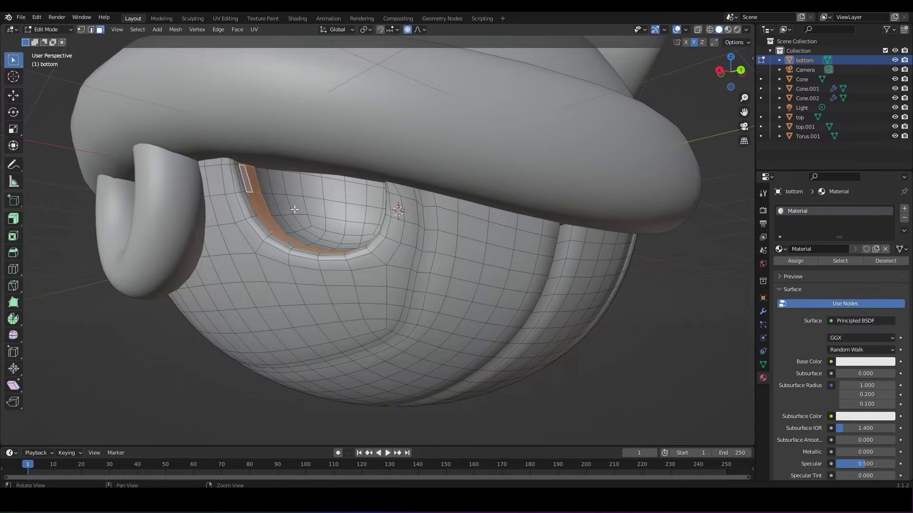
pyautogui.moveTo(297, 210); pyautogui.dragTo(330, 225, button='middle')
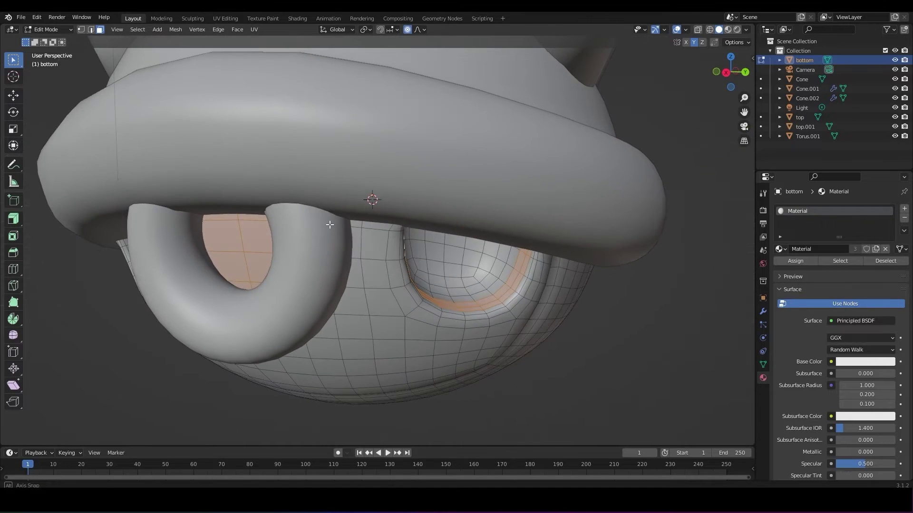
pyautogui.keyDown('alt'); pyautogui.keyDown('shift'); pyautogui.click(510, 256); pyautogui.keyUp('shift'); pyautogui.keyUp('alt')
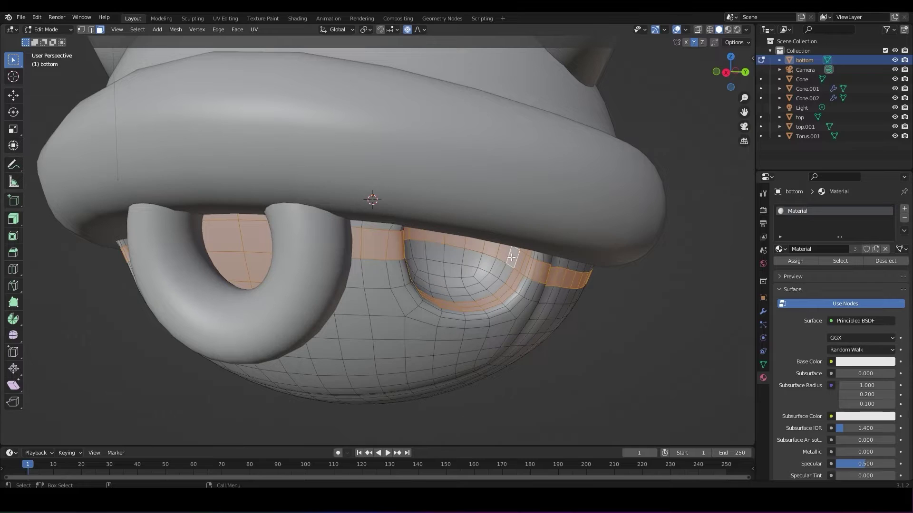
pyautogui.keyDown('alt'); pyautogui.keyDown('shift'); pyautogui.click(511, 257); pyautogui.keyUp('shift'); pyautogui.keyUp('alt')
pyautogui.keyDown('alt'); pyautogui.keyDown('shift'); pyautogui.click(501, 262); pyautogui.keyUp('shift'); pyautogui.keyUp('alt')
pyautogui.keyDown('alt'); pyautogui.keyDown('shift'); pyautogui.click(479, 254); pyautogui.keyUp('shift'); pyautogui.keyUp('alt')
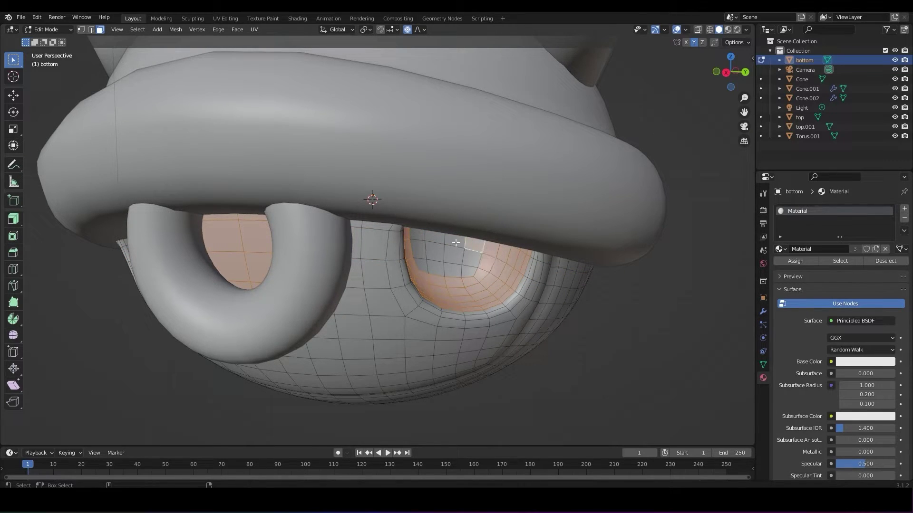
# - Add the remaining recessed faces in the middle of that side opening to the selection
pyautogui.keyDown('shift'); pyautogui.click(455, 242); pyautogui.keyUp('shift')
pyautogui.keyDown('shift'); pyautogui.click(432, 239); pyautogui.keyUp('shift')
pyautogui.keyDown('shift'); pyautogui.click(419, 236); pyautogui.keyUp('shift')
pyautogui.keyDown('shift'); pyautogui.click(416, 250); pyautogui.keyUp('shift')
pyautogui.keyDown('shift'); pyautogui.click(433, 250); pyautogui.keyUp('shift')
pyautogui.keyDown('shift'); pyautogui.click(454, 254); pyautogui.keyUp('shift')
pyautogui.keyDown('alt'); pyautogui.keyDown('shift'); pyautogui.click(419, 264); pyautogui.keyUp('shift'); pyautogui.keyUp('alt')
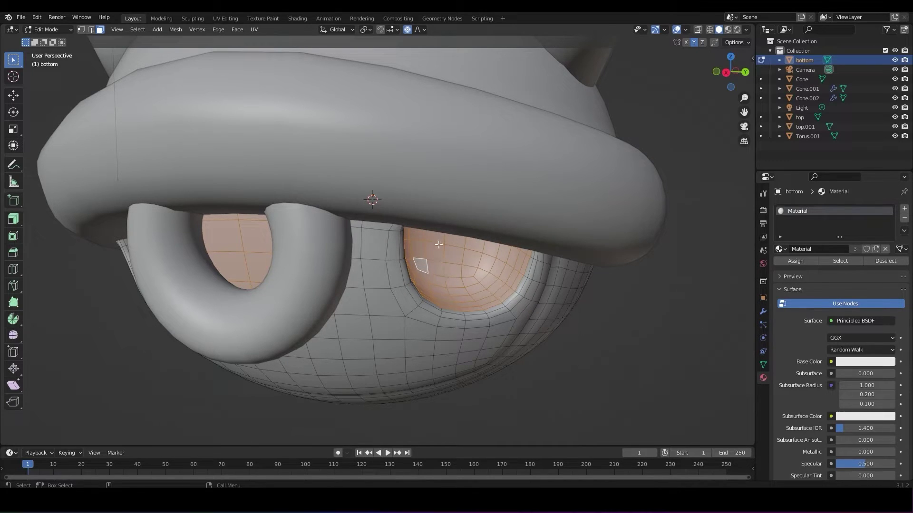
pyautogui.moveTo(405, 231); pyautogui.dragTo(357, 150, button='middle')
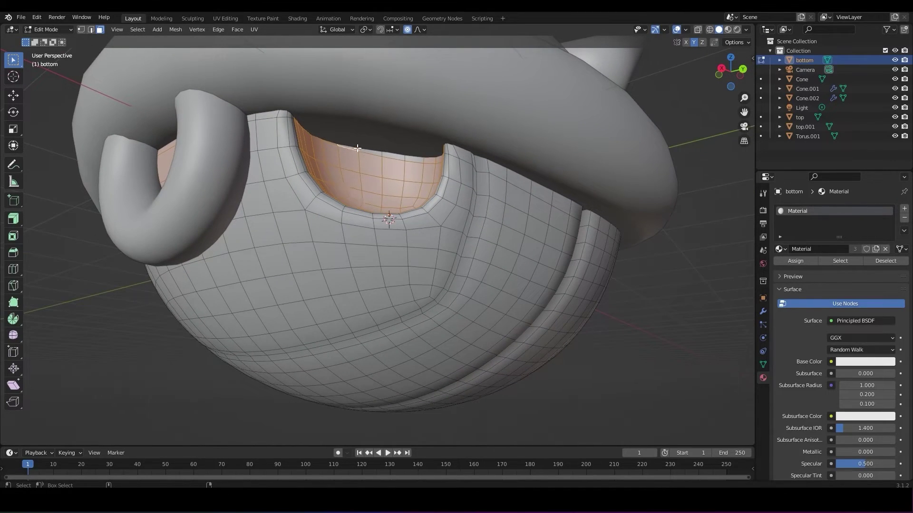
# - Add the recessed inner faces of the side opening beyond the torus ring to the selection
pyautogui.moveTo(416, 158); pyautogui.dragTo(482, 240, button='middle')
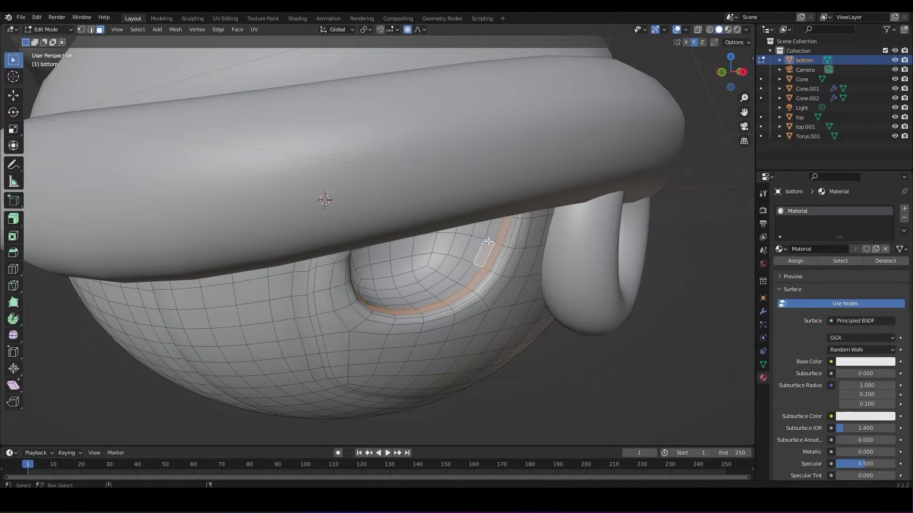
pyautogui.keyDown('alt'); pyautogui.keyDown('shift'); pyautogui.click(466, 236); pyautogui.keyUp('shift'); pyautogui.keyUp('alt')
pyautogui.keyDown('alt'); pyautogui.keyDown('shift'); pyautogui.click(450, 235); pyautogui.keyUp('shift'); pyautogui.keyUp('alt')
pyautogui.keyDown('alt'); pyautogui.keyDown('shift'); pyautogui.click(449, 237); pyautogui.keyUp('shift'); pyautogui.keyUp('alt')
pyautogui.keyDown('shift'); pyautogui.moveTo(366, 265); pyautogui.dragTo(362, 267); pyautogui.keyUp('shift')
pyautogui.moveTo(469, 275); pyautogui.dragTo(428, 240, button='middle')
# - Separate the selected opening faces from the bottom half into their own object
pyautogui.keyDown('shift'); pyautogui.moveTo(288, 137); pyautogui.dragTo(361, 153); pyautogui.keyUp('shift')
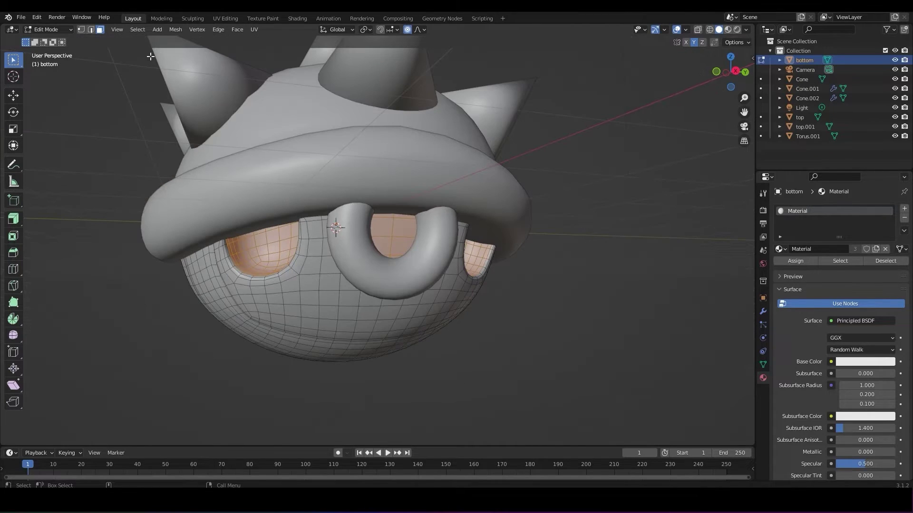
pyautogui.click(175, 29)
pyautogui.moveTo(206, 109)
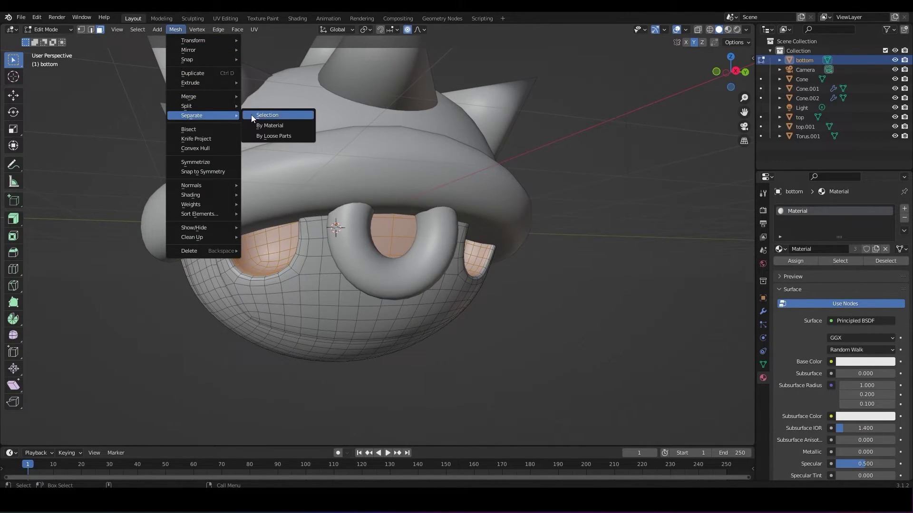
pyautogui.click(257, 117)
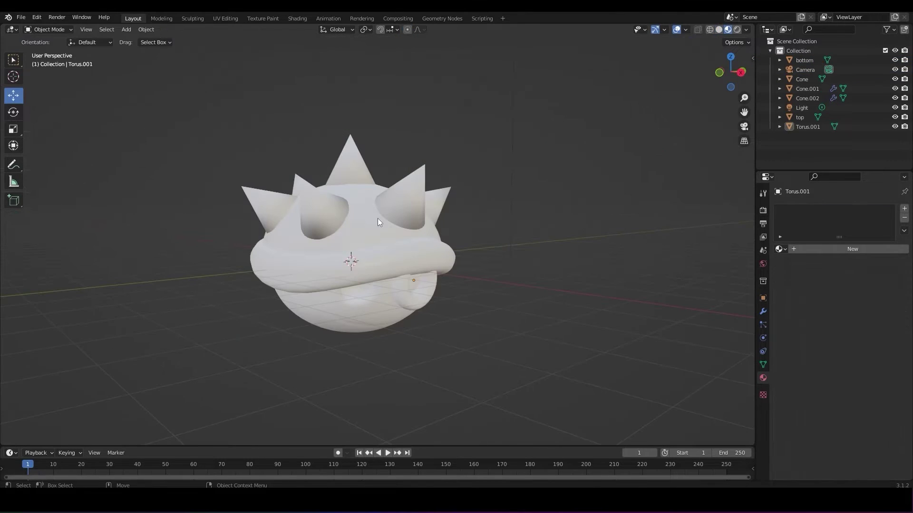
# - Switch to solid shading and, in Edit Mode on the top half, select the rim's upper face loops
pyautogui.click(351, 259)
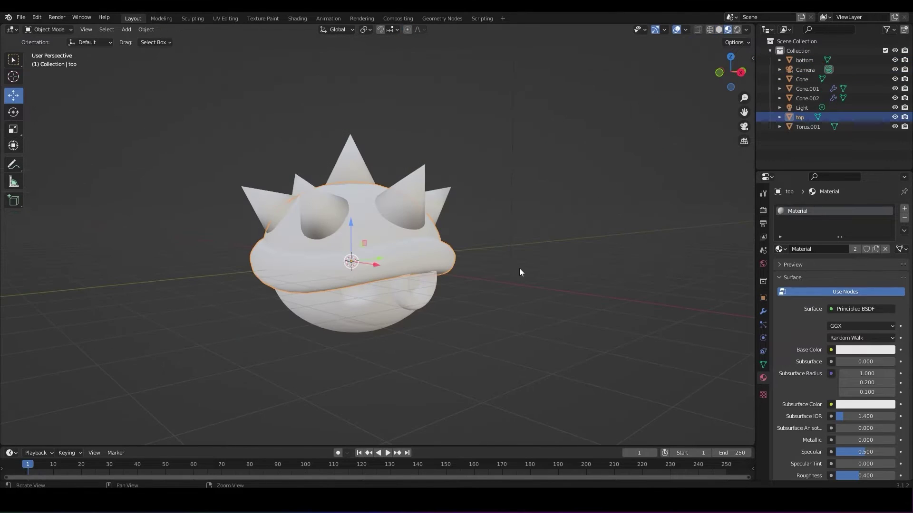
pyautogui.moveTo(533, 287); pyautogui.dragTo(552, 287, button='middle')
pyautogui.click(718, 30)
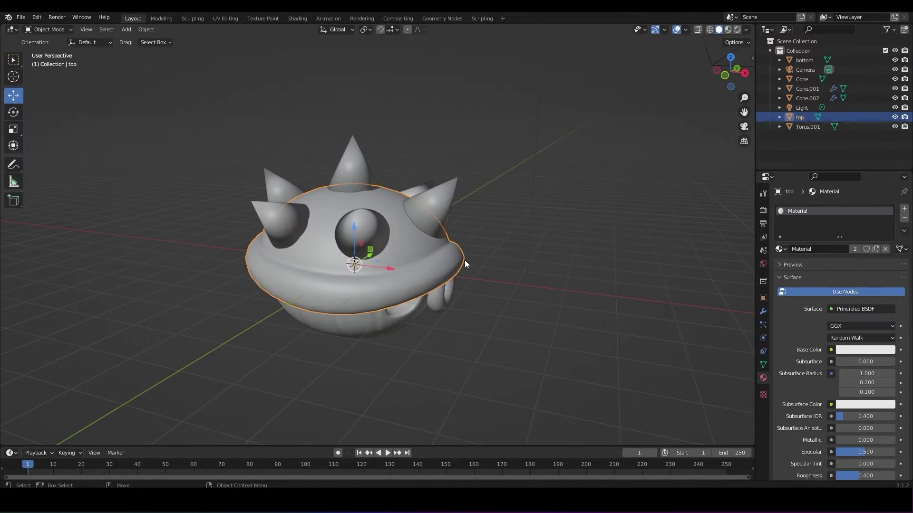
pyautogui.press('Tab')
pyautogui.scroll(2, 449, 269)
pyautogui.keyDown('alt'); pyautogui.click(451, 275); pyautogui.keyUp('alt')
pyautogui.moveTo(450, 275); pyautogui.dragTo(447, 295, button='middle')
pyautogui.click(391, 314)
pyautogui.keyDown('alt'); pyautogui.click(392, 314); pyautogui.keyUp('alt')
pyautogui.keyDown('alt'); pyautogui.keyDown('shift'); pyautogui.click(394, 318); pyautogui.keyUp('shift'); pyautogui.keyUp('alt')
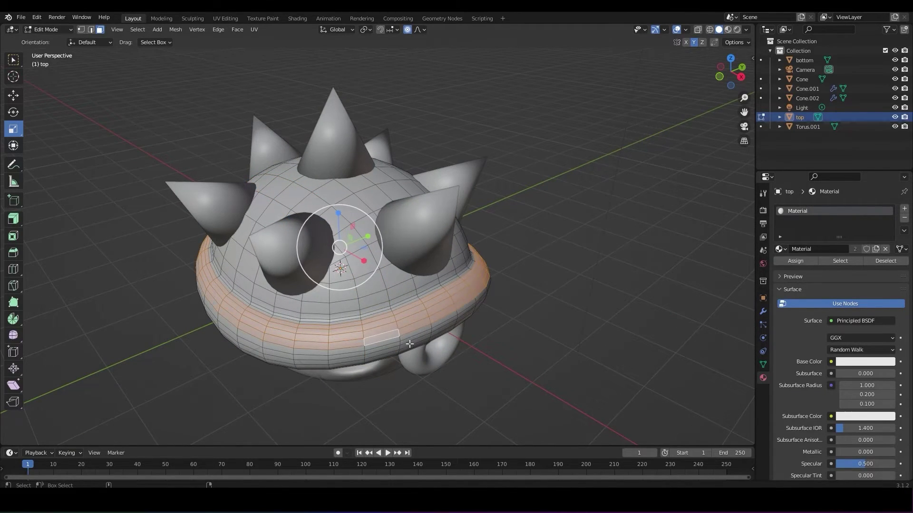
# - Extend the selection with the horizontal face loops around the rim's outer side
pyautogui.moveTo(396, 325); pyautogui.dragTo(397, 297, button='middle')
pyautogui.keyDown('alt'); pyautogui.keyDown('shift'); pyautogui.click(381, 282); pyautogui.keyUp('shift'); pyautogui.keyUp('alt')
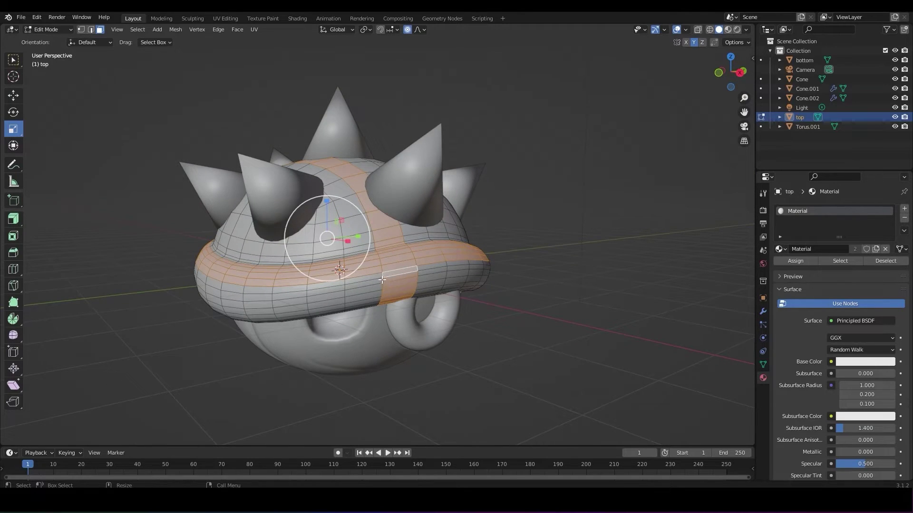
pyautogui.hotkey('ctrl', 'z')
pyautogui.keyDown('alt'); pyautogui.keyDown('shift'); pyautogui.click(382, 277); pyautogui.keyUp('shift'); pyautogui.keyUp('alt')
pyautogui.keyDown('alt'); pyautogui.keyDown('shift'); pyautogui.click(382, 277); pyautogui.keyUp('shift'); pyautogui.keyUp('alt')
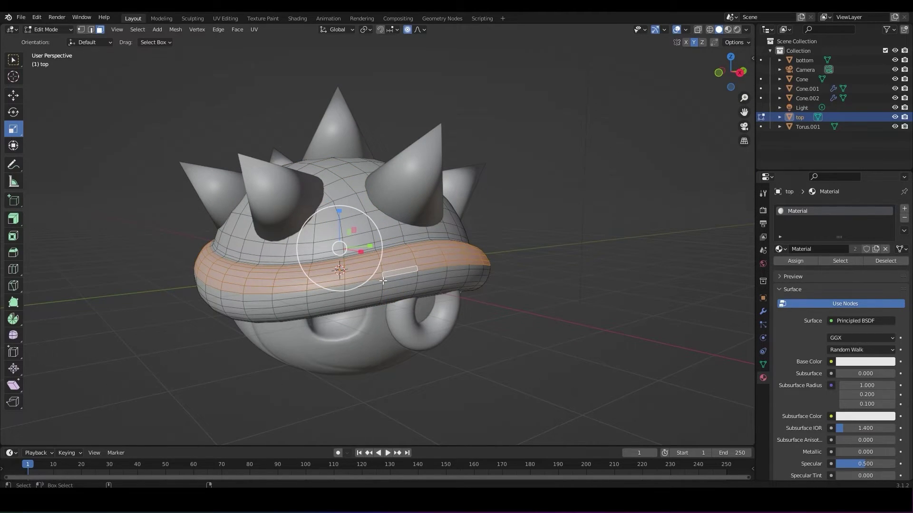
pyautogui.keyDown('alt'); pyautogui.click(383, 287); pyautogui.keyUp('alt')
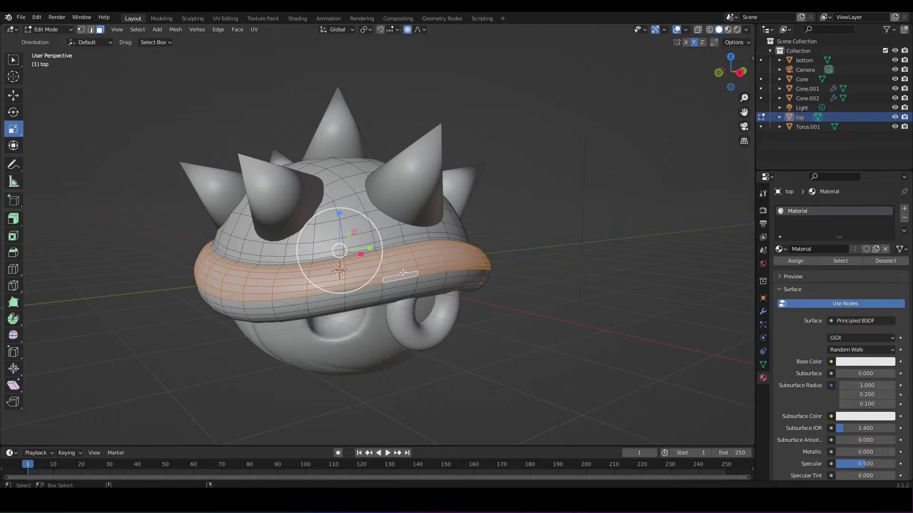
pyautogui.keyDown('alt'); pyautogui.keyDown('shift'); pyautogui.click(382, 288); pyautogui.keyUp('shift'); pyautogui.keyUp('alt')
pyautogui.keyDown('alt'); pyautogui.keyDown('shift'); pyautogui.click(382, 294); pyautogui.keyUp('shift'); pyautogui.keyUp('alt')
# - Add the face loops on the rim's underside and inner edge so the whole rim is selected
pyautogui.moveTo(382, 295); pyautogui.dragTo(364, 174, button='middle')
pyautogui.keyDown('alt'); pyautogui.keyDown('shift'); pyautogui.click(361, 181); pyautogui.keyUp('shift'); pyautogui.keyUp('alt')
pyautogui.keyDown('alt'); pyautogui.keyDown('shift'); pyautogui.click(360, 185); pyautogui.keyUp('shift'); pyautogui.keyUp('alt')
pyautogui.keyDown('alt'); pyautogui.keyDown('shift'); pyautogui.click(361, 192); pyautogui.keyUp('shift'); pyautogui.keyUp('alt')
pyautogui.keyDown('alt'); pyautogui.keyDown('shift'); pyautogui.click(356, 198); pyautogui.keyUp('shift'); pyautogui.keyUp('alt')
pyautogui.keyDown('alt'); pyautogui.keyDown('shift'); pyautogui.click(356, 199); pyautogui.keyUp('shift'); pyautogui.keyUp('alt')
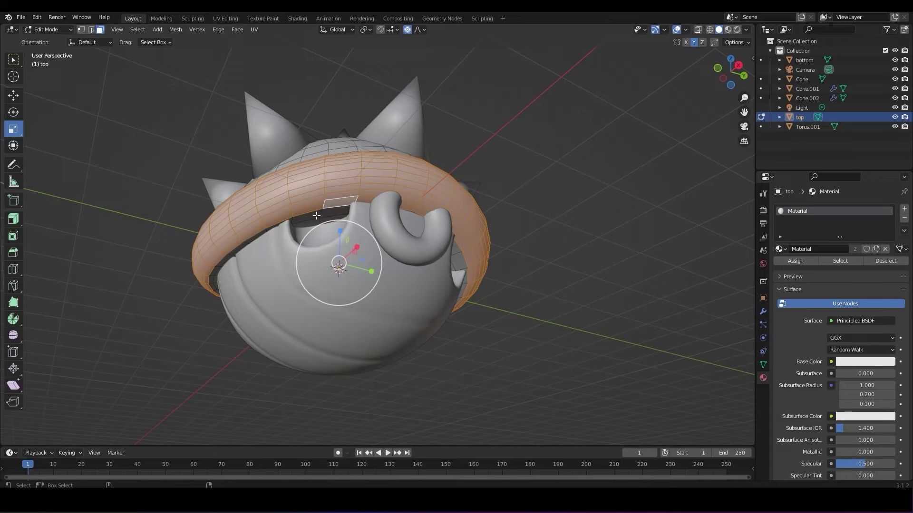
pyautogui.keyDown('alt'); pyautogui.keyDown('shift'); pyautogui.click(318, 215); pyautogui.keyUp('shift'); pyautogui.keyUp('alt')
pyautogui.keyDown('alt'); pyautogui.keyDown('shift'); pyautogui.click(319, 220); pyautogui.keyUp('shift'); pyautogui.keyUp('alt')
pyautogui.keyDown('alt'); pyautogui.keyDown('shift'); pyautogui.click(319, 220); pyautogui.keyUp('shift'); pyautogui.keyUp('alt')
pyautogui.moveTo(319, 222); pyautogui.dragTo(332, 261, button='middle')
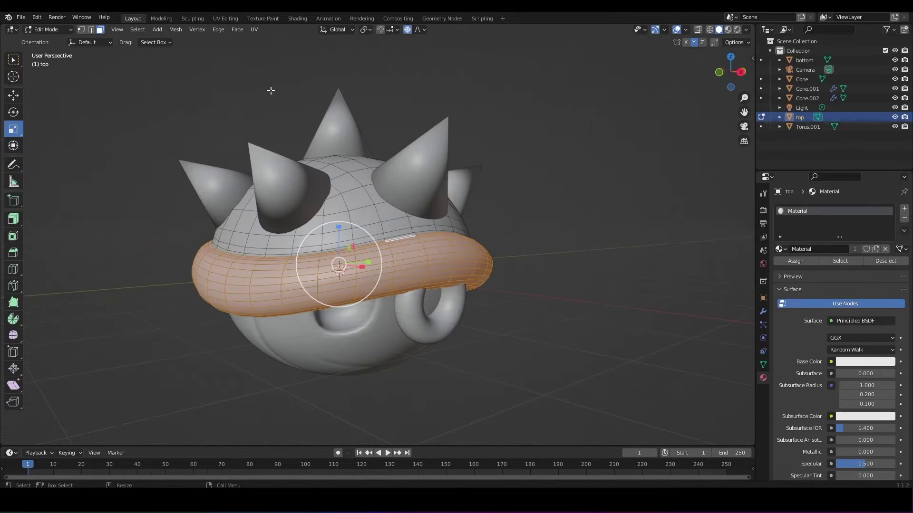
# - Separate the selected rim faces from the top half into their own object
pyautogui.click(177, 33)
pyautogui.moveTo(210, 116)
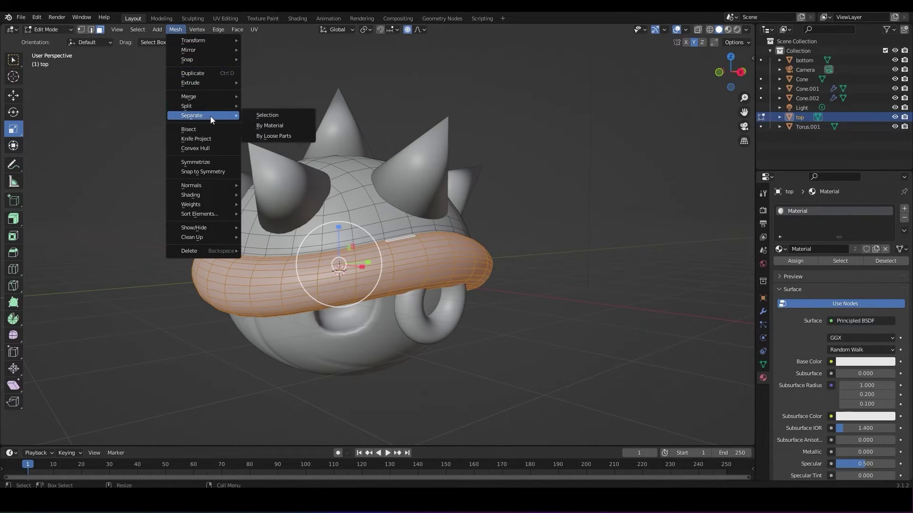
pyautogui.click(265, 115)
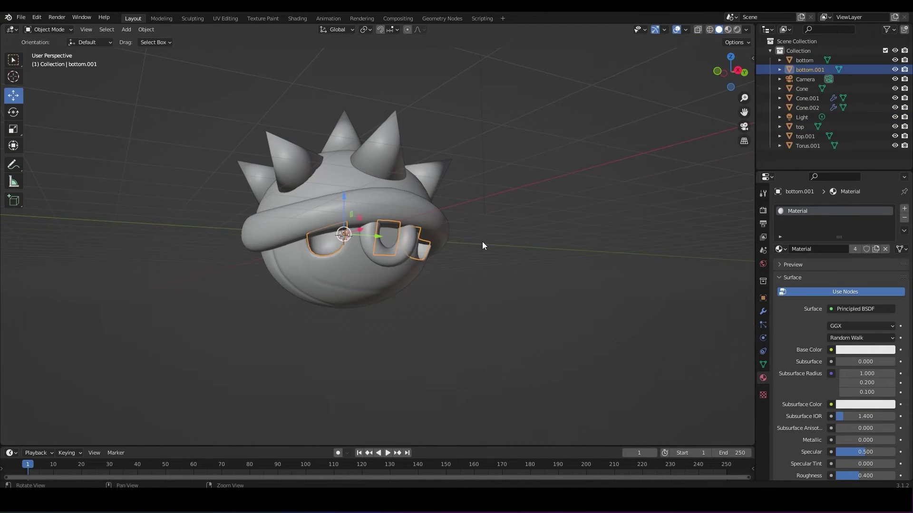
# - Give the bottom half a new material named yellow and remove its default Material slot
pyautogui.moveTo(482, 246); pyautogui.dragTo(514, 240, button='middle')
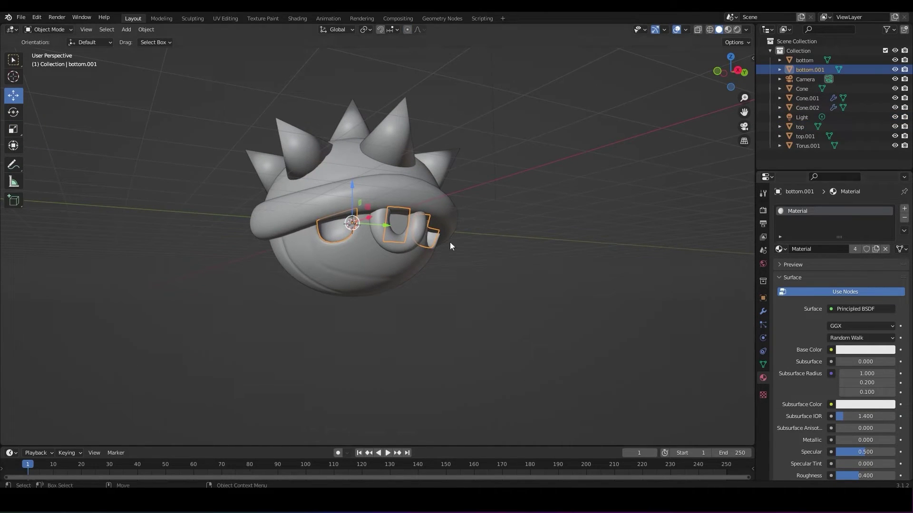
pyautogui.click(385, 260)
pyautogui.click(903, 209)
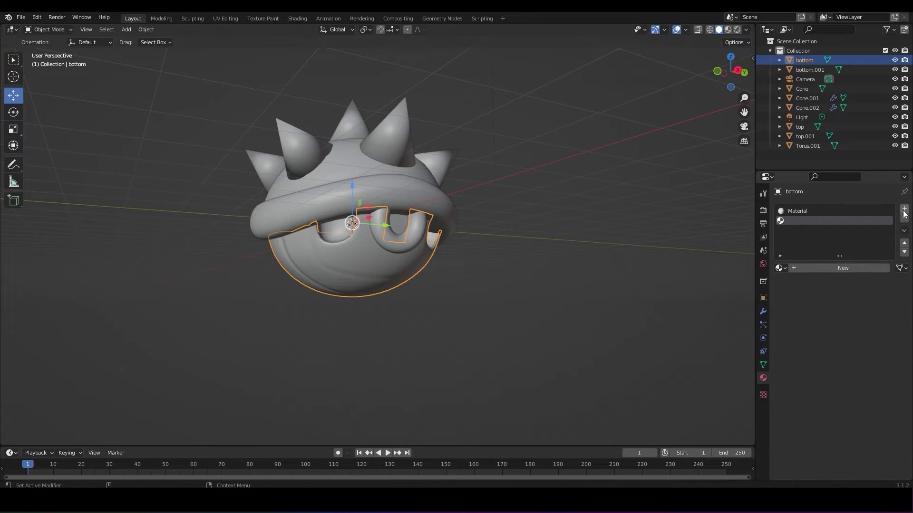
pyautogui.click(836, 267)
pyautogui.click(815, 268)
pyautogui.hotkey('ctrl', 'a')
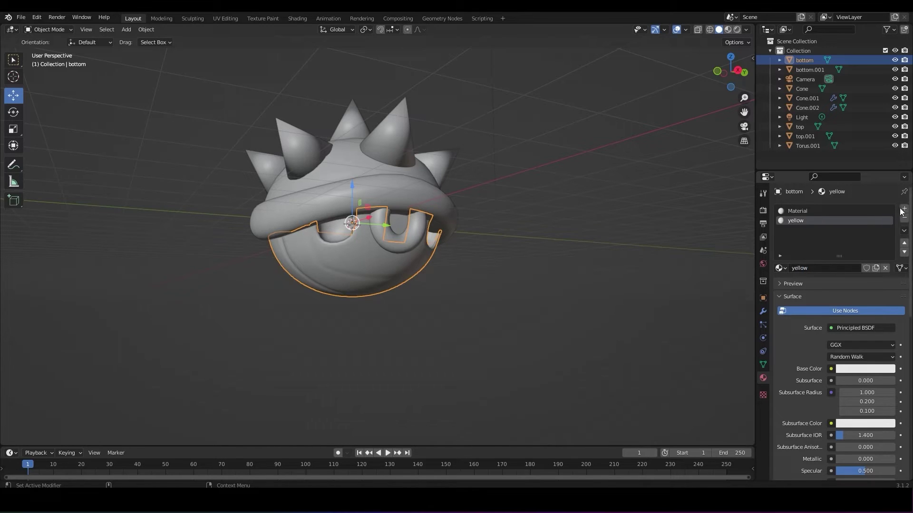
pyautogui.click(867, 211)
pyautogui.click(904, 220)
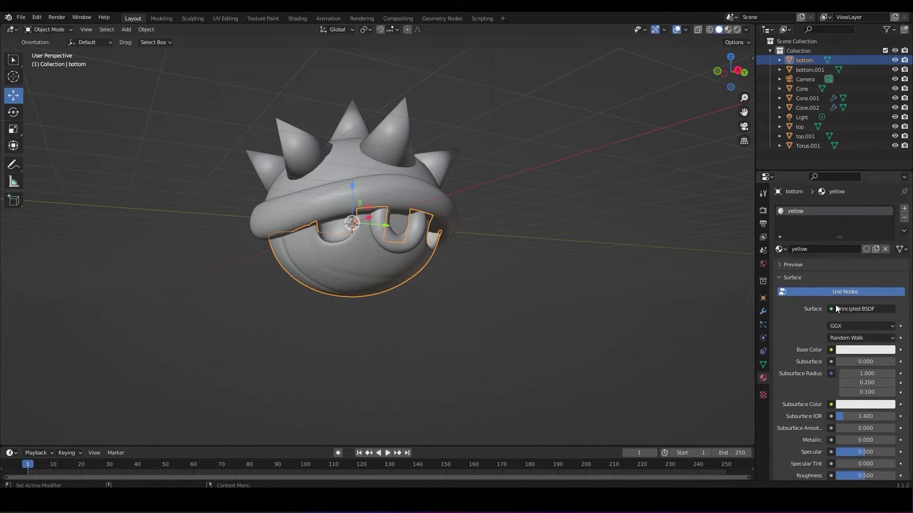
# - Set the yellow material's base color to a light tan yellow and switch the viewport to Material Preview
pyautogui.click(847, 352)
pyautogui.moveTo(844, 258); pyautogui.dragTo(835, 258)
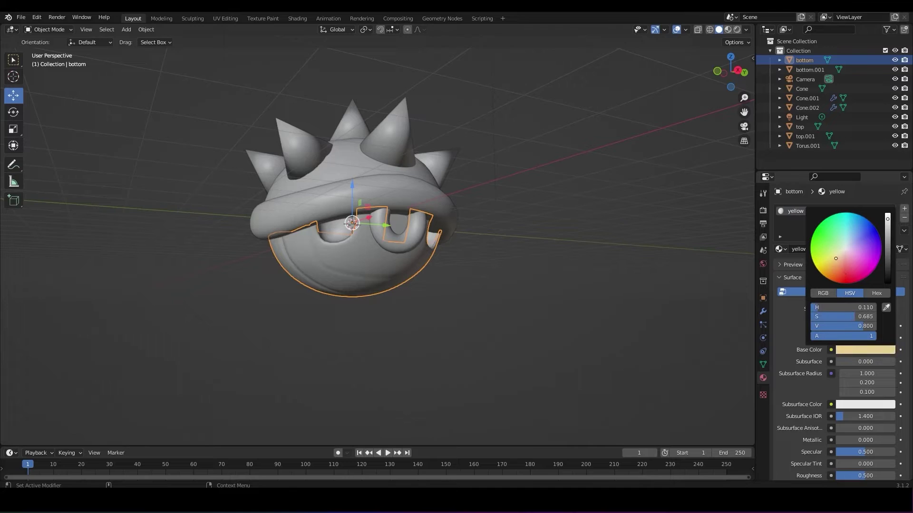
pyautogui.click(728, 29)
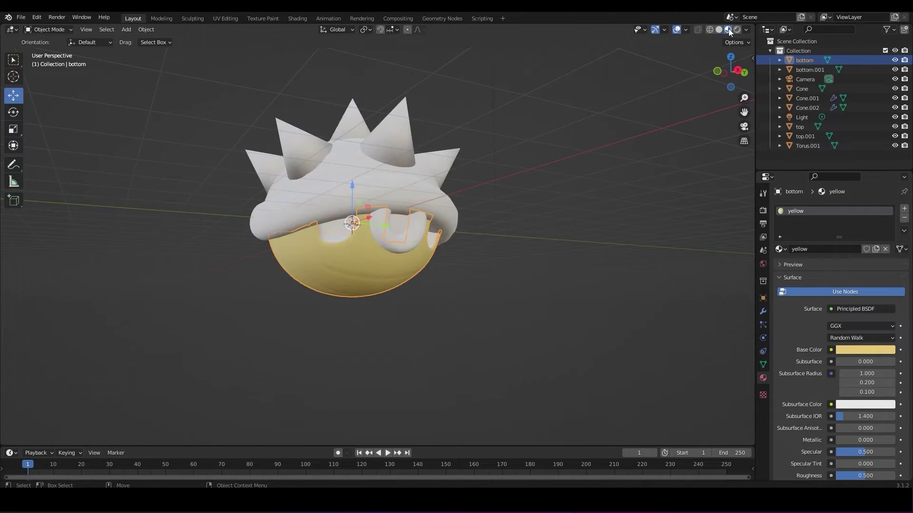
pyautogui.click(841, 351)
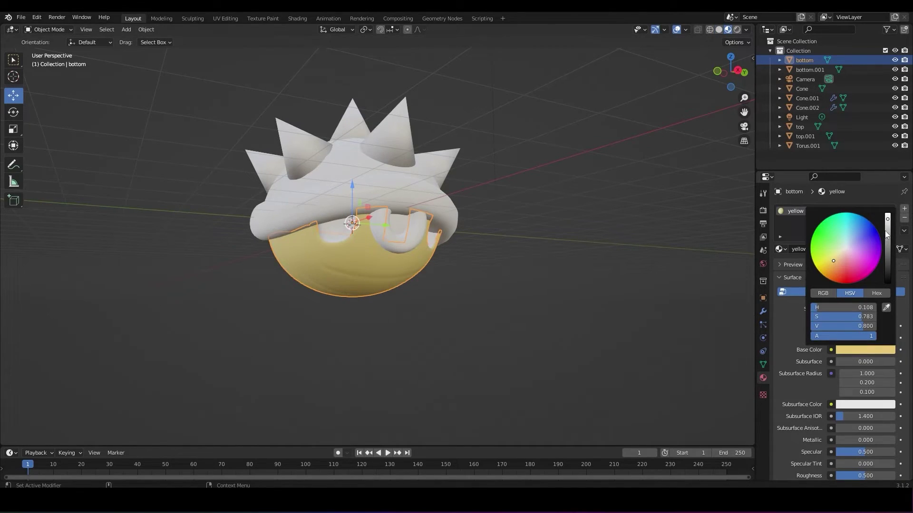
pyautogui.moveTo(885, 231); pyautogui.dragTo(887, 221)
pyautogui.click(500, 267)
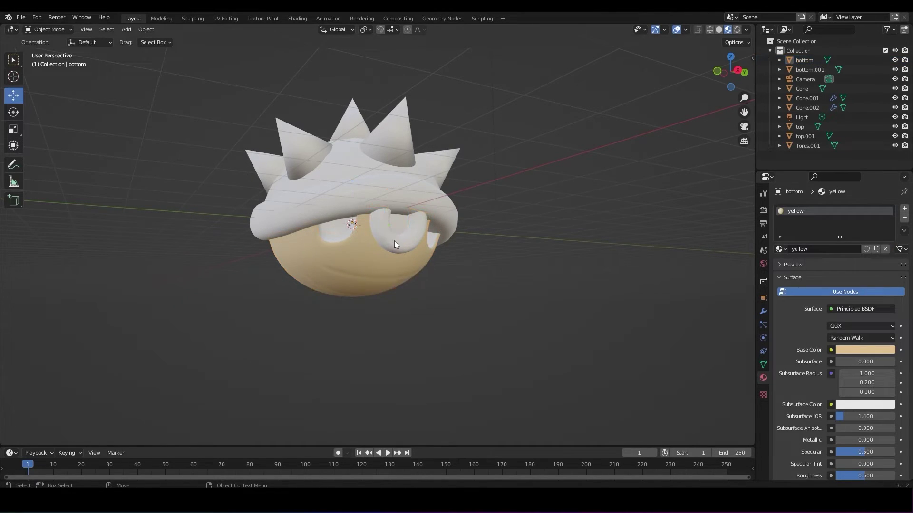
# - Replace the material on the torus ring around the opening with the existing yellow material
pyautogui.click(395, 241)
pyautogui.click(817, 249)
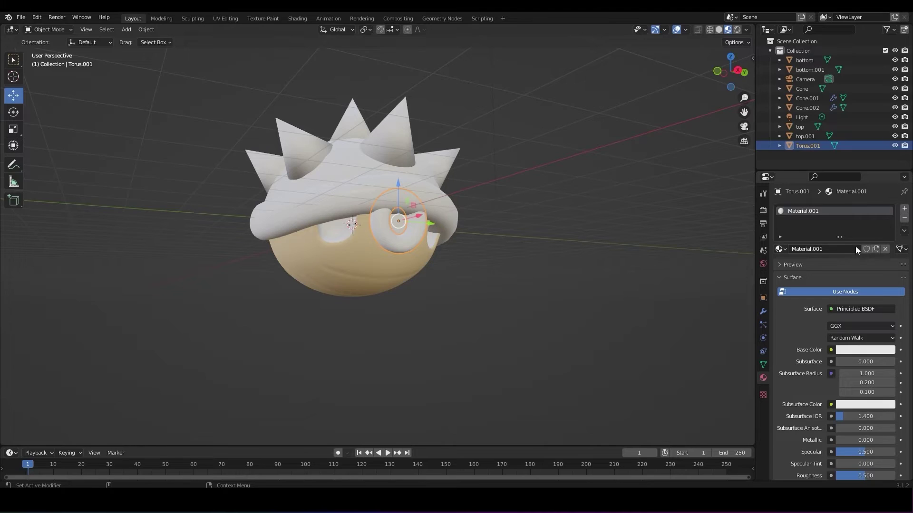
pyautogui.click(904, 218)
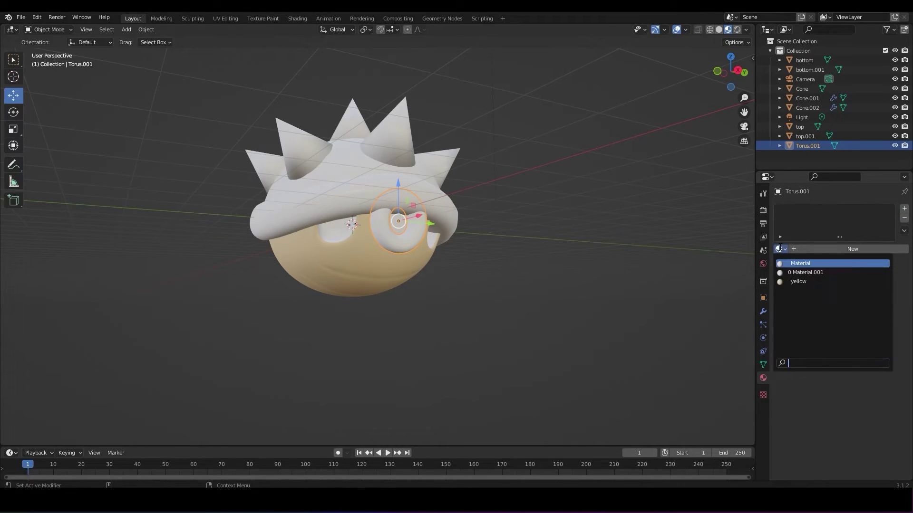
pyautogui.click(808, 282)
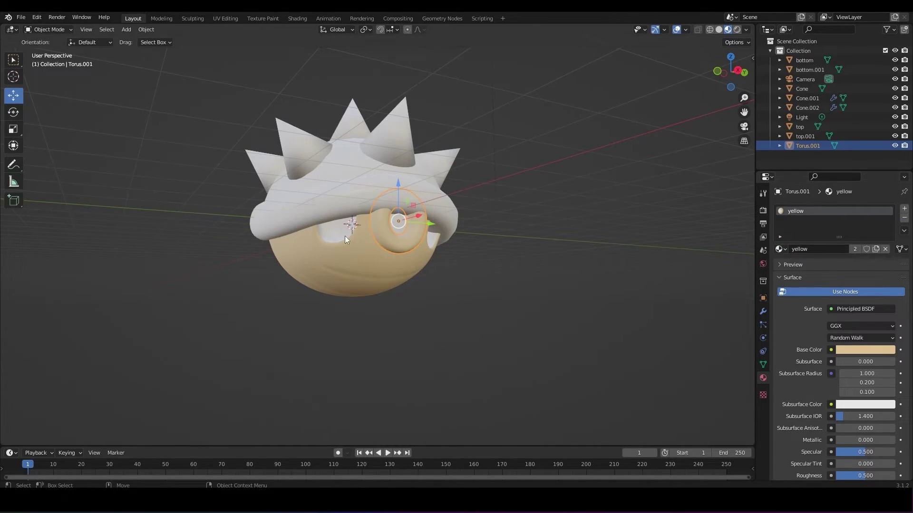
# - Assign Material.001 to the separated opening faces, rename it black and darken its base color to a bluish near-black
pyautogui.click(344, 232)
pyautogui.click(780, 248)
pyautogui.click(808, 271)
pyautogui.doubleClick(812, 248)
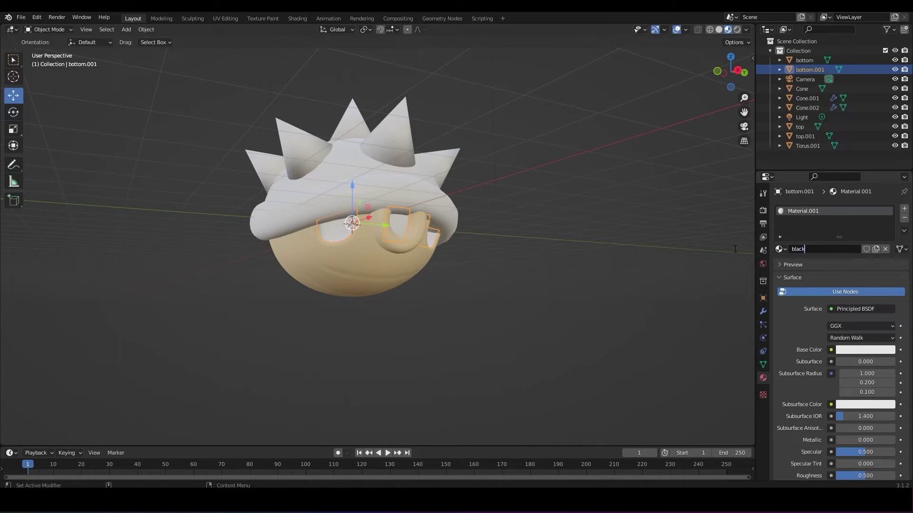
pyautogui.press('Return')
pyautogui.click(865, 349)
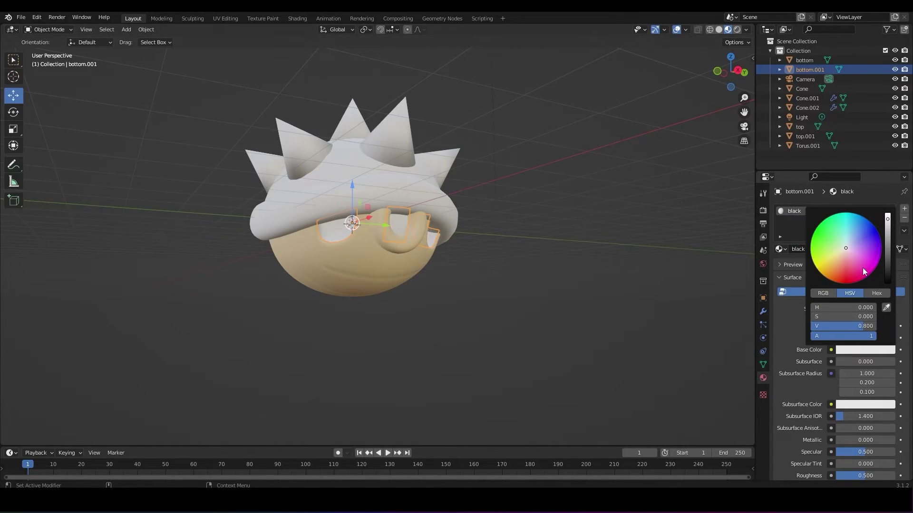
pyautogui.moveTo(888, 265); pyautogui.dragTo(887, 269)
pyautogui.moveTo(852, 242)
pyautogui.mouseDown()
pyautogui.moveTo(862, 241)
pyautogui.moveTo(847, 240)
pyautogui.moveTo(856, 235)
pyautogui.mouseUp()
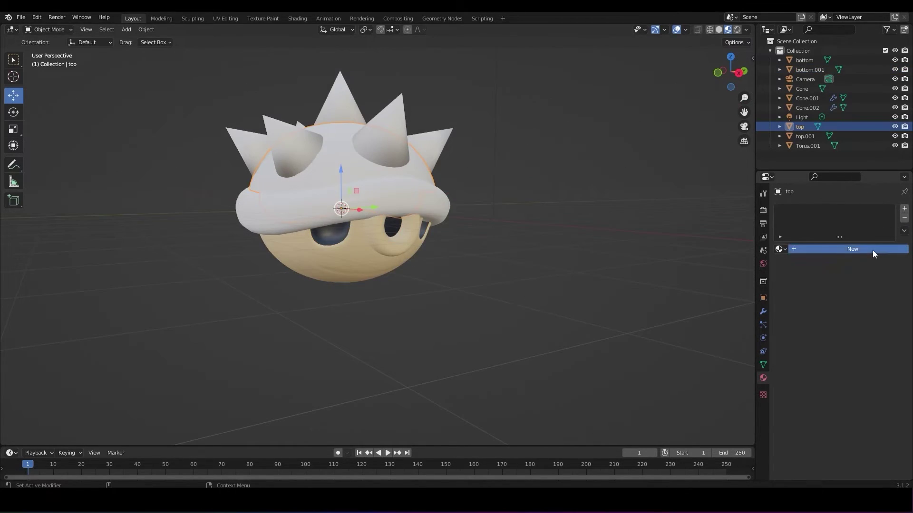
# - Create a new material named blue on the top half and give it a deep blue base color
pyautogui.click(872, 250)
pyautogui.click(820, 250)
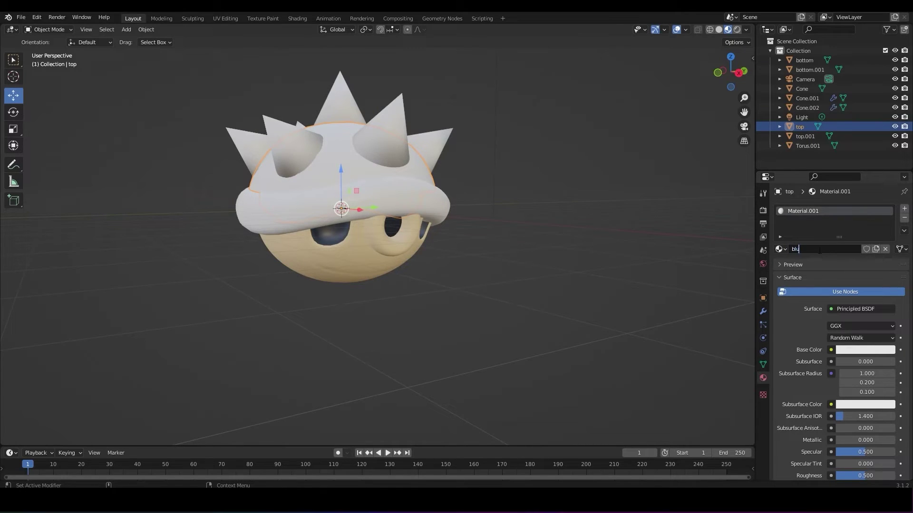
pyautogui.click(863, 350)
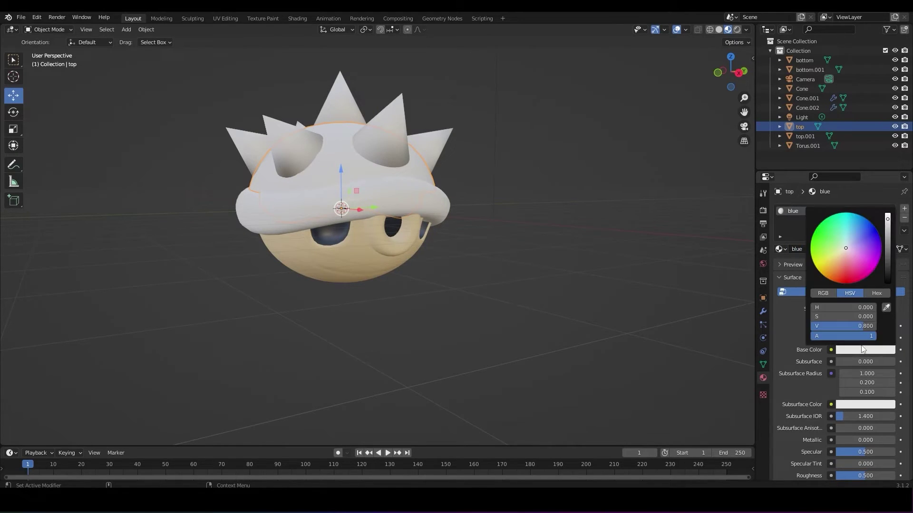
pyautogui.moveTo(852, 241); pyautogui.dragTo(866, 230)
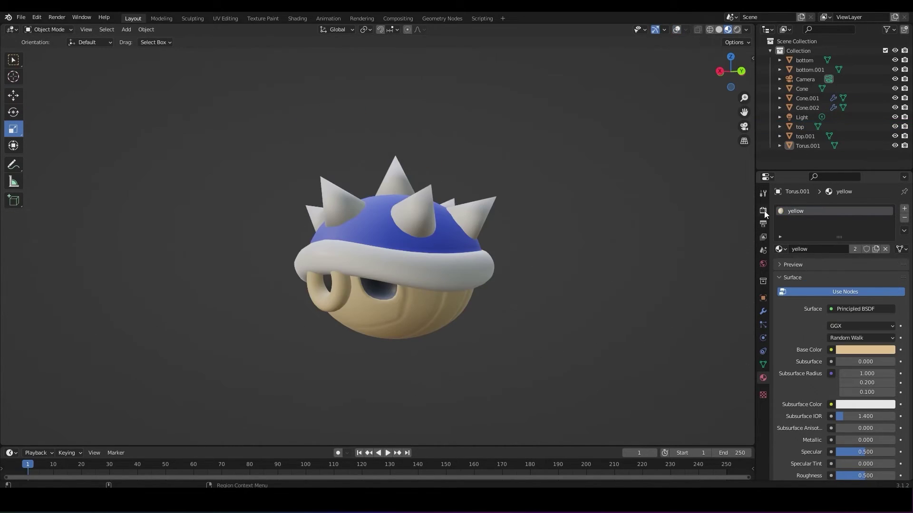
# - Change the world background color to a bright light blue and switch the viewport to Rendered shading
pyautogui.click(763, 211)
pyautogui.click(762, 264)
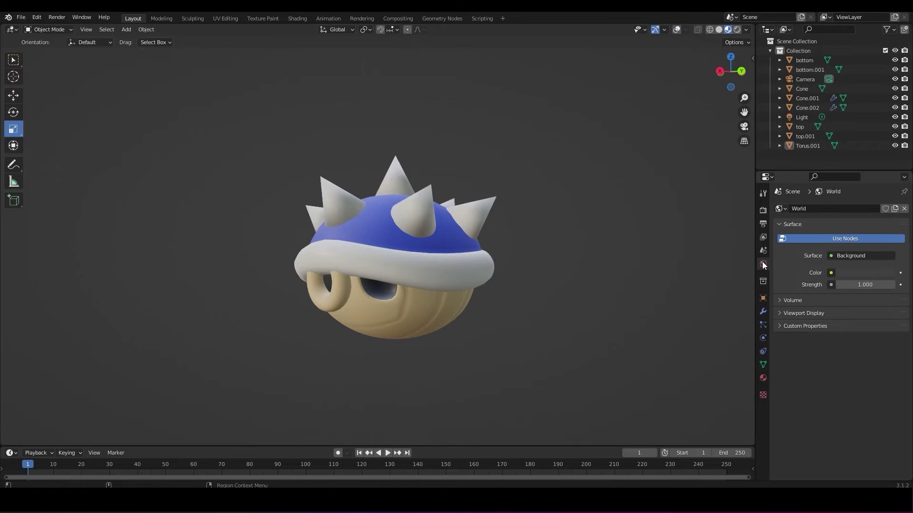
pyautogui.click(855, 273)
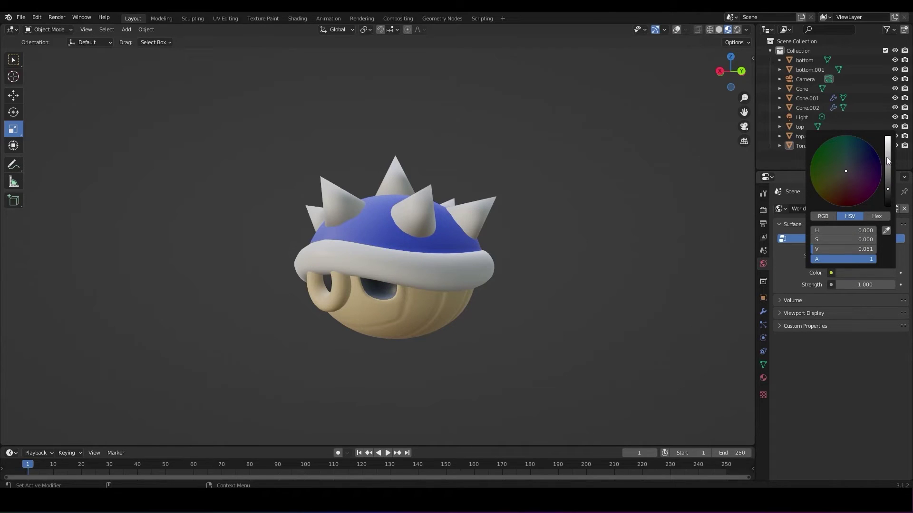
pyautogui.moveTo(888, 160); pyautogui.dragTo(888, 138)
pyautogui.click(737, 31)
pyautogui.click(845, 274)
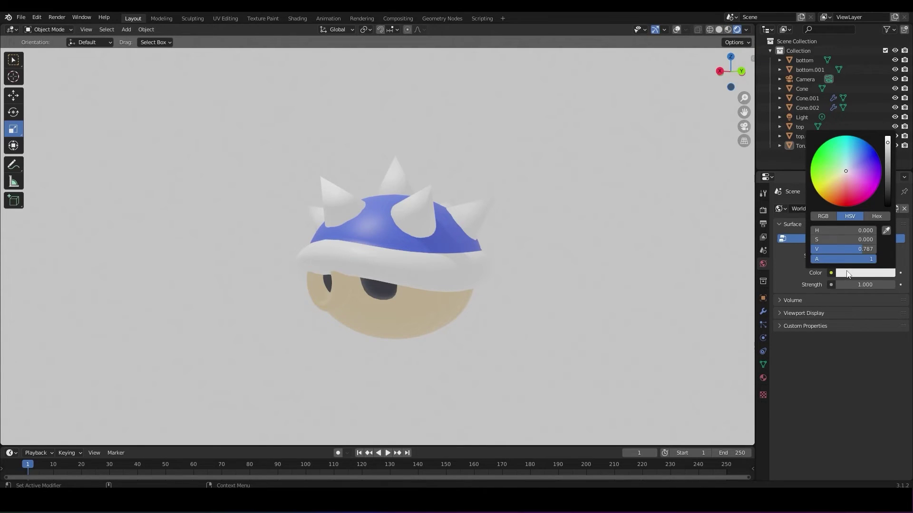
pyautogui.moveTo(846, 175)
pyautogui.mouseDown()
pyautogui.moveTo(865, 184)
pyautogui.moveTo(854, 181)
pyautogui.moveTo(853, 157)
pyautogui.moveTo(887, 139)
pyautogui.moveTo(848, 161)
pyautogui.mouseUp()
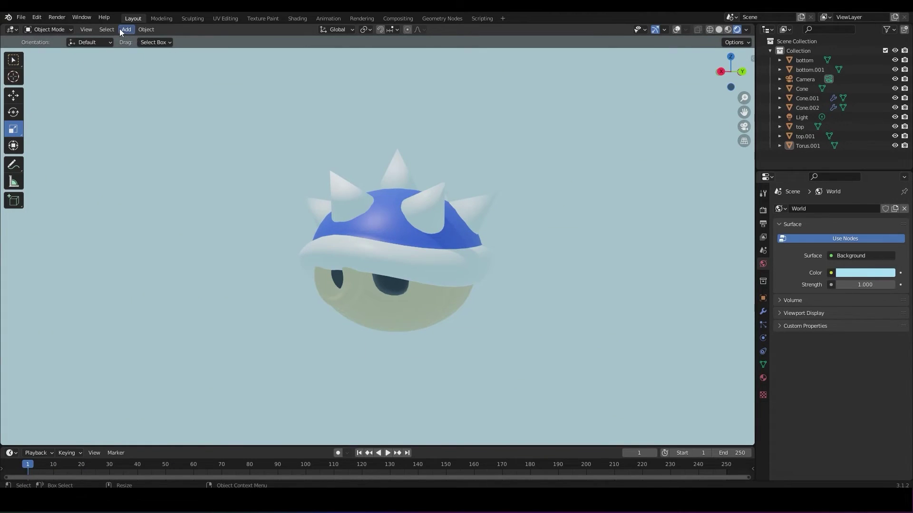
# - Add a spot light and place it above and in front of the shell, near the camera
pyautogui.click(125, 30)
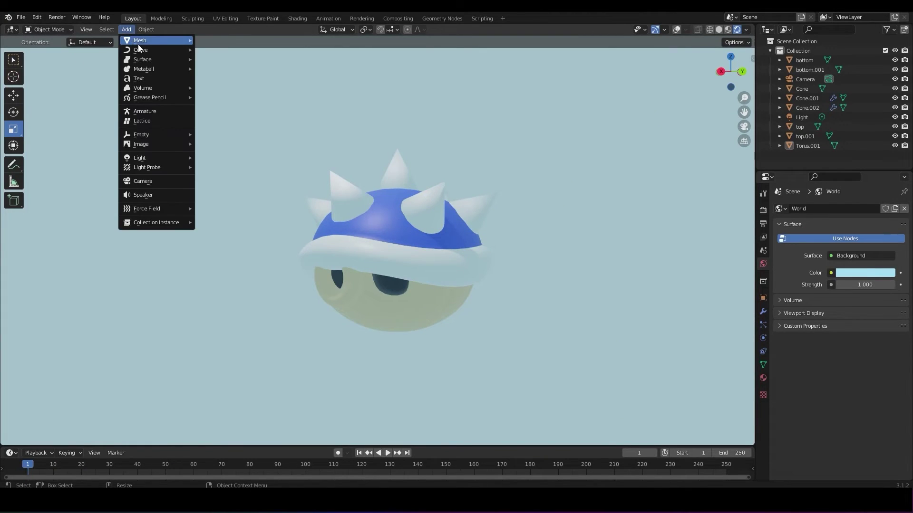
pyautogui.moveTo(173, 158)
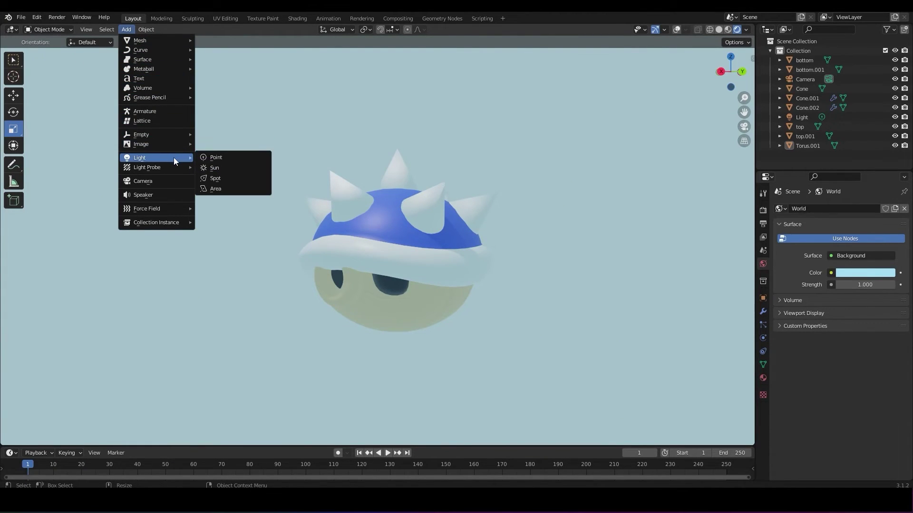
pyautogui.click(221, 177)
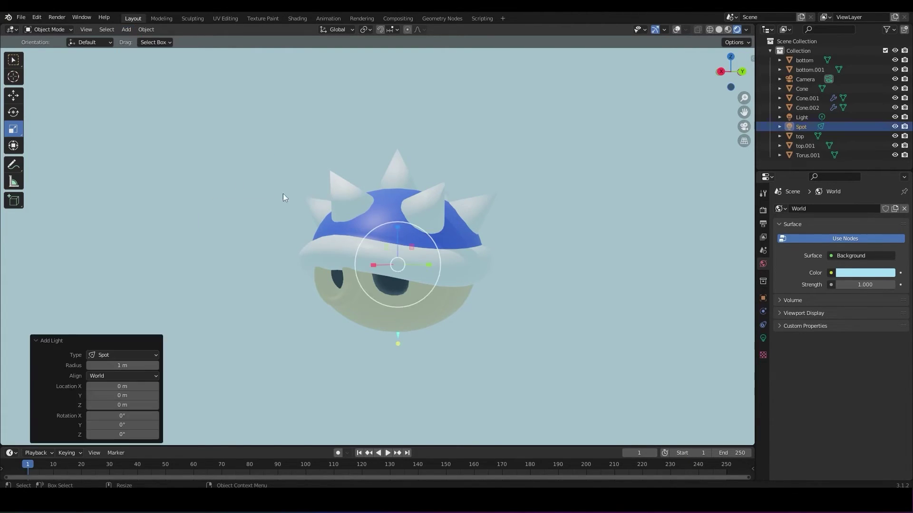
pyautogui.scroll(-3, 372, 220)
pyautogui.moveTo(473, 250); pyautogui.dragTo(450, 269, button='middle')
pyautogui.hotkey('shift', 'space')
pyautogui.press('g')
pyautogui.moveTo(357, 260); pyautogui.dragTo(295, 184)
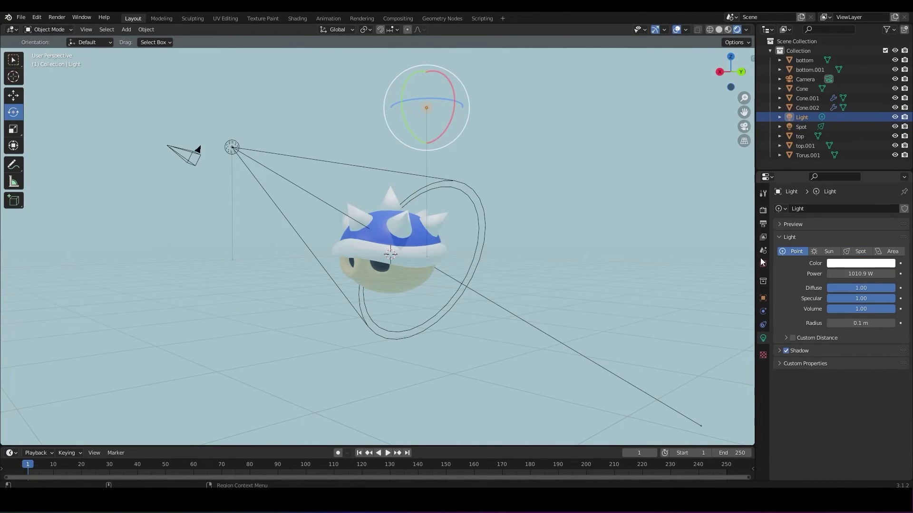
# - Set the world background strength to 0.400
pyautogui.click(763, 264)
pyautogui.moveTo(863, 284)
pyautogui.mouseDown()
pyautogui.moveTo(815, 284)
pyautogui.moveTo(893, 284)
pyautogui.moveTo(875, 285)
pyautogui.mouseUp()
pyautogui.click(591, 220)
pyautogui.moveTo(591, 220); pyautogui.dragTo(209, 95, button='middle')
pyautogui.click(216, 100)
pyautogui.scroll(-3, 366, 202)
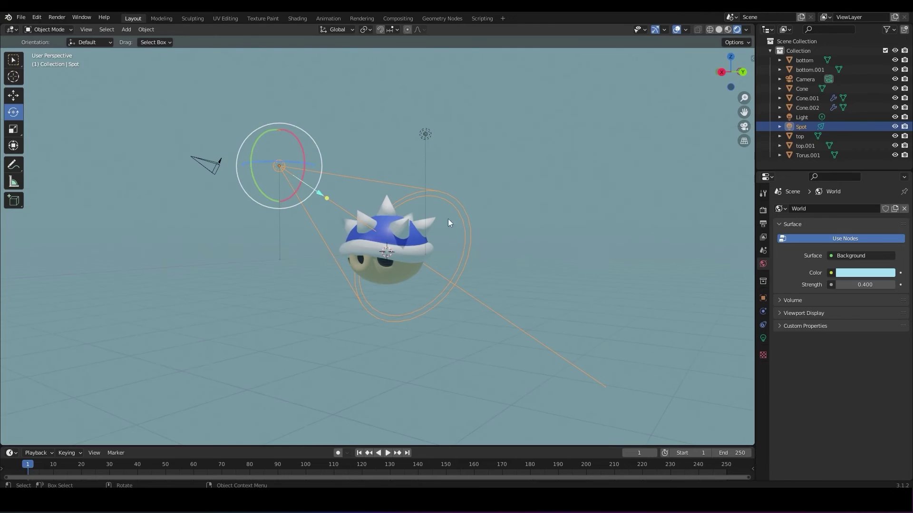
# - Set the spot light's power to 618.3 W
pyautogui.click(426, 136)
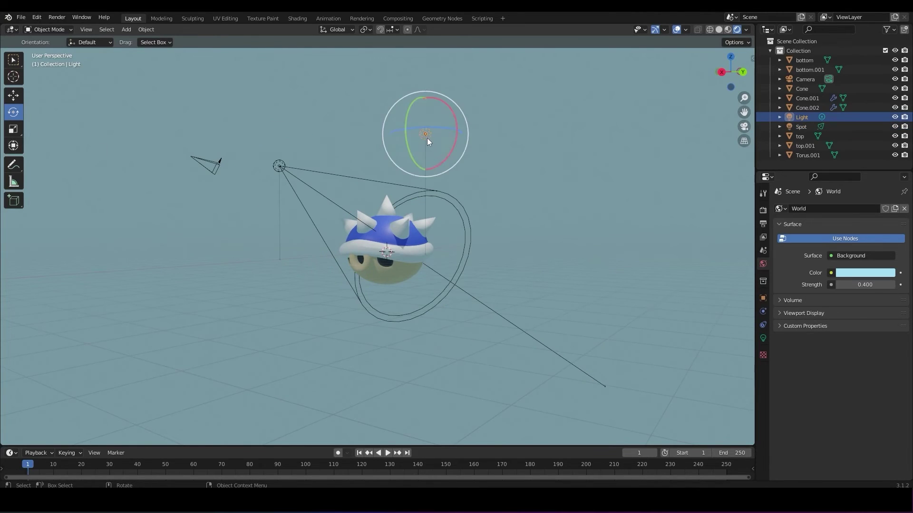
pyautogui.click(279, 166)
pyautogui.click(763, 338)
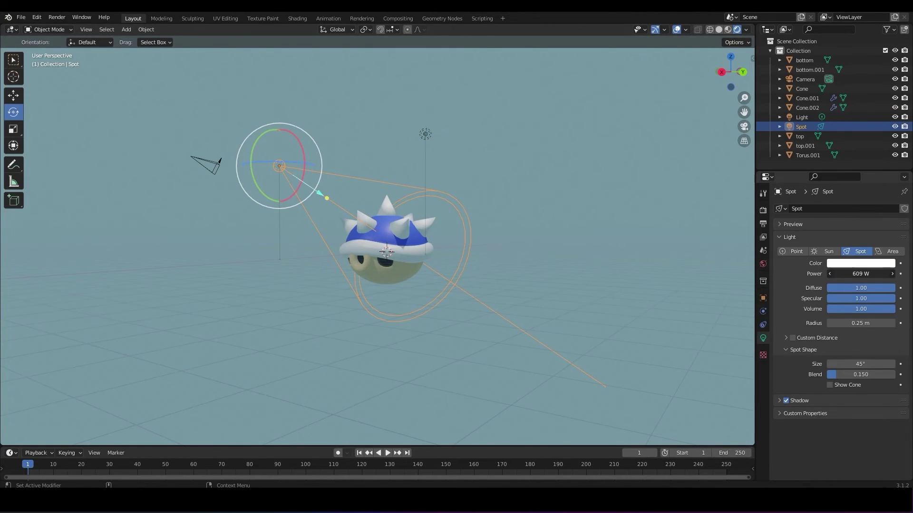
pyautogui.moveTo(860, 274); pyautogui.dragTo(874, 274)
# - Move the spot light slightly toward the camera and soften it with a 1.96 m radius and a wider, more blended cone
pyautogui.moveTo(269, 281); pyautogui.dragTo(314, 326, button='middle')
pyautogui.hotkey('shift', 'space')
pyautogui.press('g')
pyautogui.moveTo(400, 288); pyautogui.dragTo(510, 234, button='middle')
pyautogui.moveTo(860, 323); pyautogui.dragTo(879, 323)
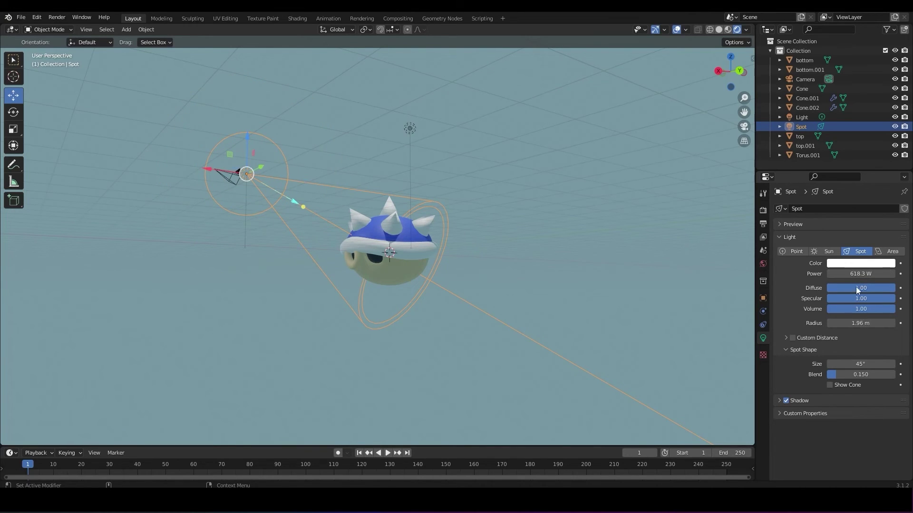
pyautogui.moveTo(857, 364); pyautogui.dragTo(879, 374)
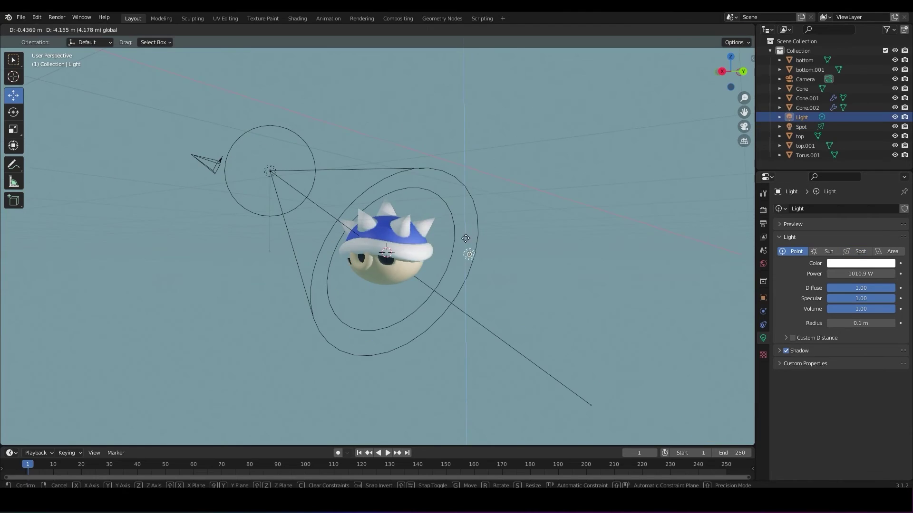
# - Move the point light -1.5374 m in X and -2.9737 m in Z, and slide it along Y away from the spot light
pyautogui.moveTo(467, 239); pyautogui.dragTo(476, 209)
pyautogui.press('g')
pyautogui.press('y')
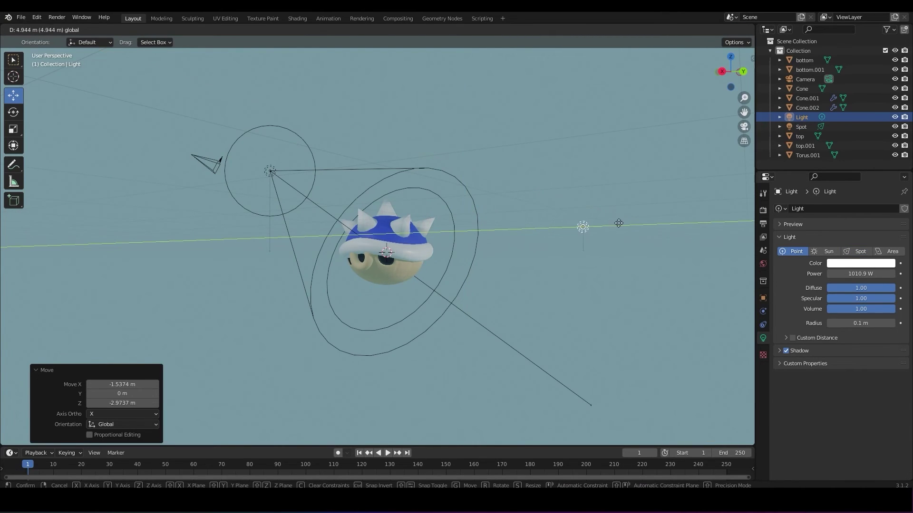
pyautogui.click(552, 223)
pyautogui.click(570, 254)
# - Shift the point light horizontally in the XY plane to light the shell from the side opposite the spot light
pyautogui.moveTo(571, 253); pyautogui.dragTo(444, 355, button='middle')
pyautogui.click(521, 229)
pyautogui.press('g')
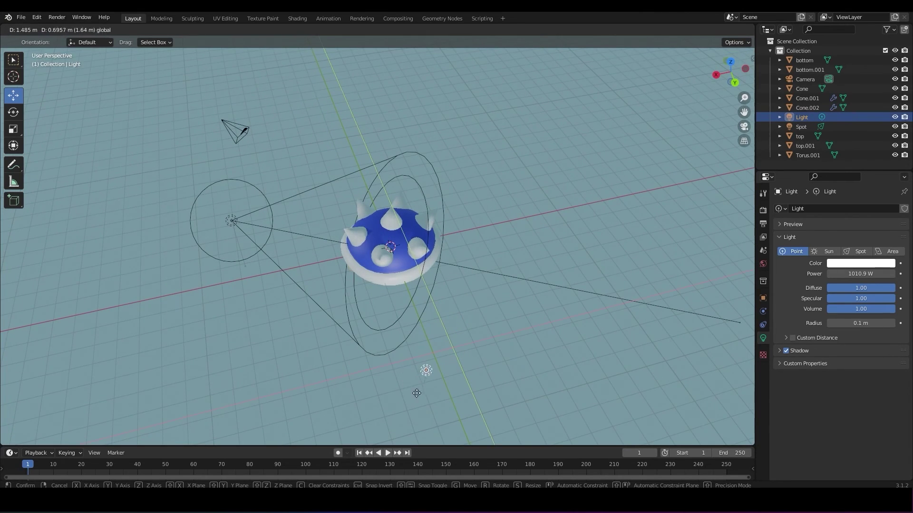
pyautogui.click(394, 396)
pyautogui.click(493, 353)
pyautogui.moveTo(493, 353); pyautogui.dragTo(500, 200, button='middle')
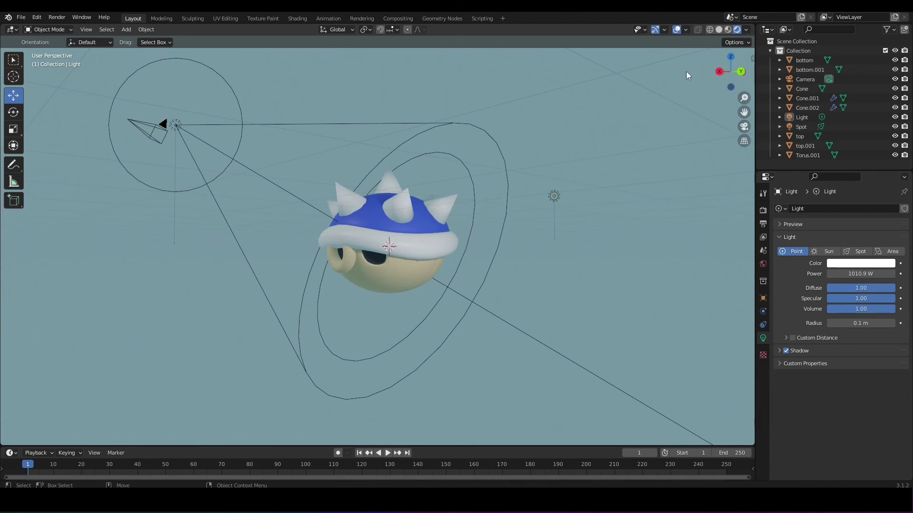
# - Readjust the world background strength to 0.400 and hide the viewport overlays for a clean view of the shell
pyautogui.click(763, 265)
pyautogui.moveTo(874, 284)
pyautogui.mouseDown()
pyautogui.moveTo(905, 284)
pyautogui.moveTo(863, 284)
pyautogui.mouseUp()
pyautogui.hotkey('shift', 'alt', 'z')
pyautogui.scroll(3, 529, 224)
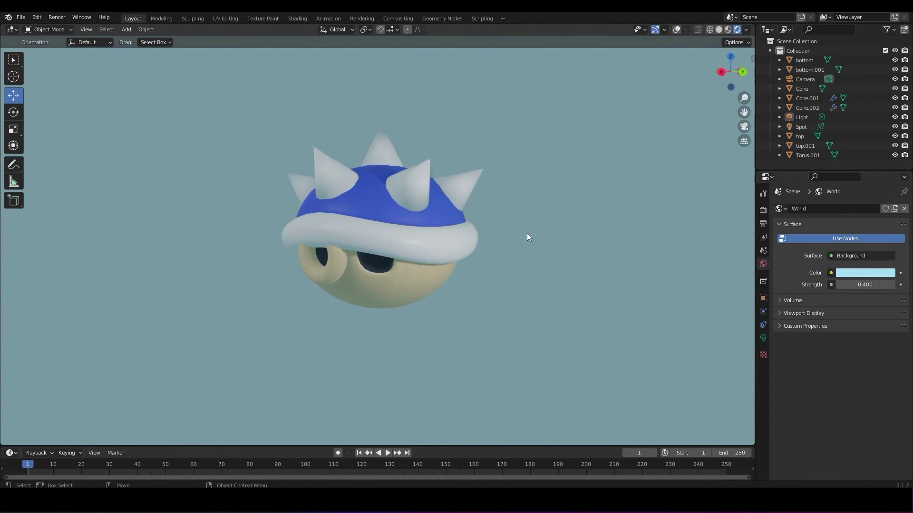